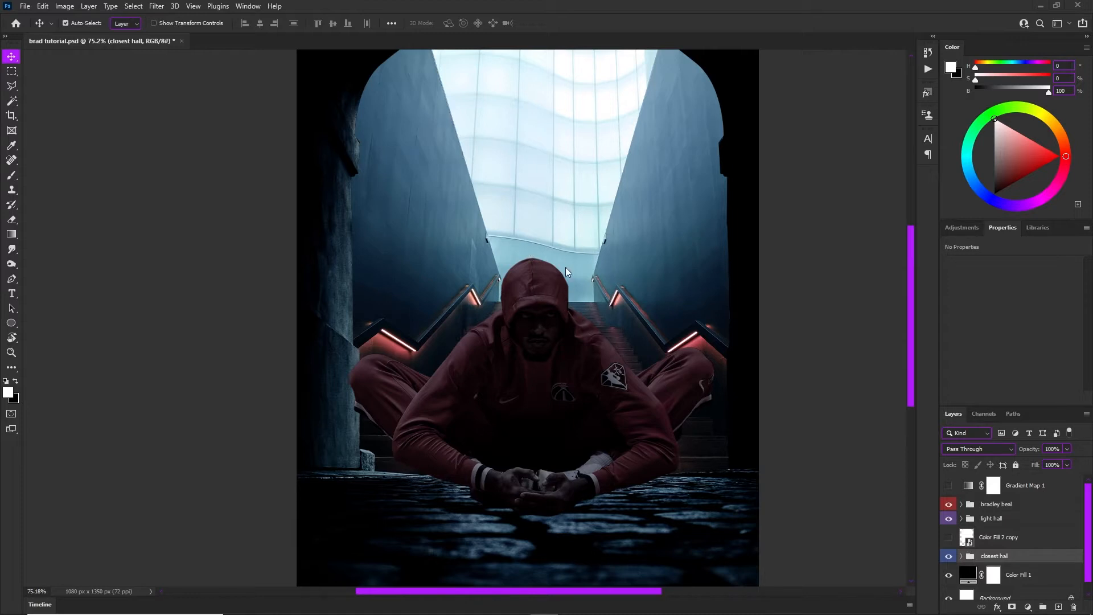
# Hide the "light hall" and "bradley beal" groups and inspect the closest hall artwork on its own
pyautogui.scroll(-2, 655, 341)
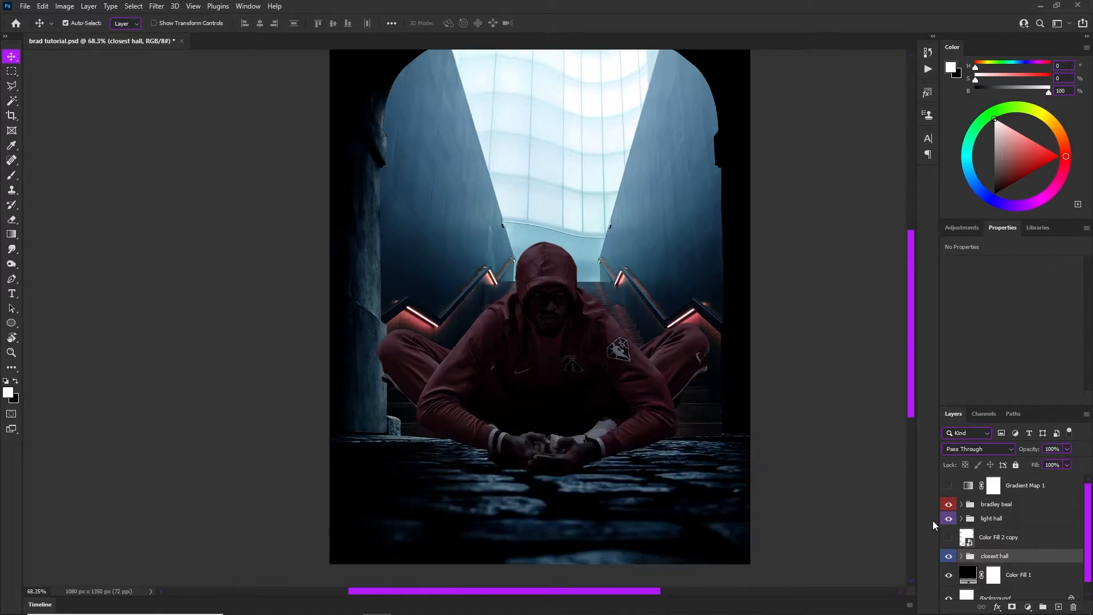
pyautogui.click(947, 518)
pyautogui.click(948, 507)
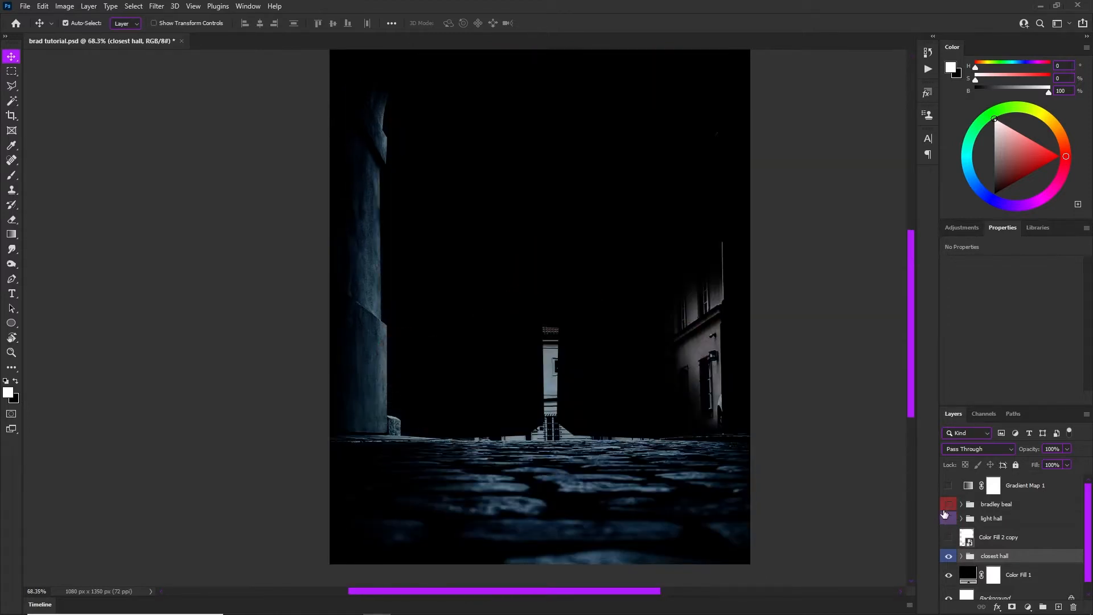
pyautogui.scroll(-4, 544, 370)
pyautogui.scroll(5, 530, 427)
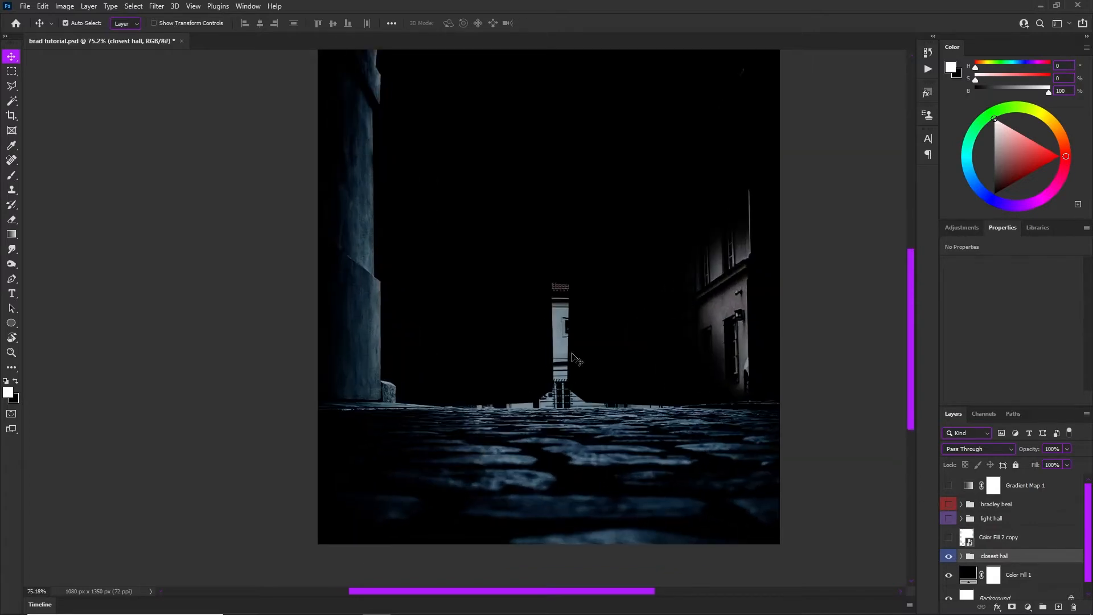
pyautogui.scroll(-1, 579, 360)
pyautogui.scroll(5, 579, 364)
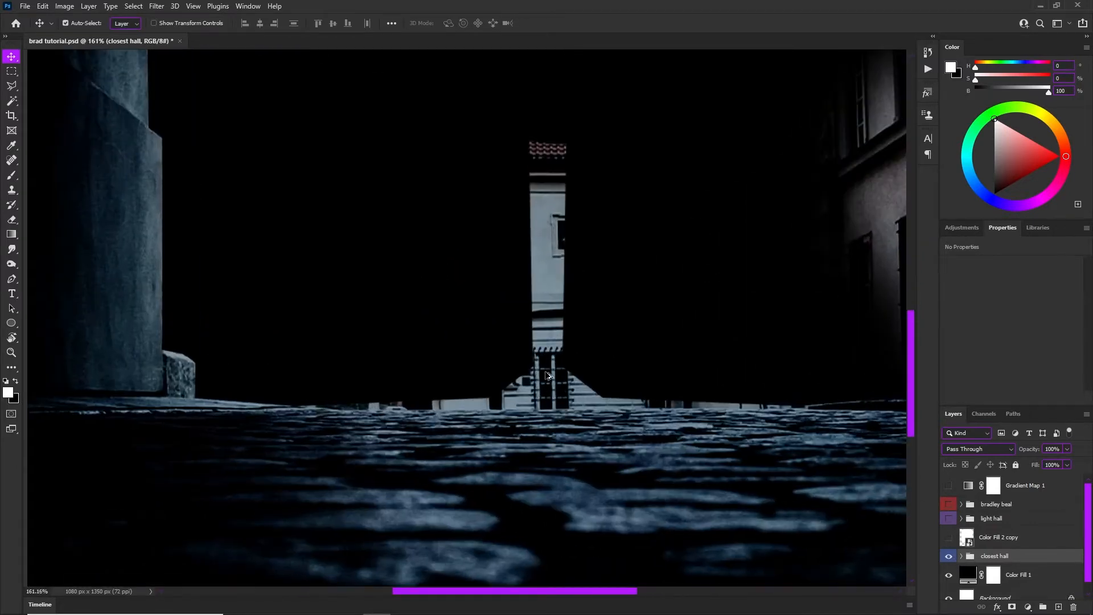
pyautogui.scroll(-3, 547, 342)
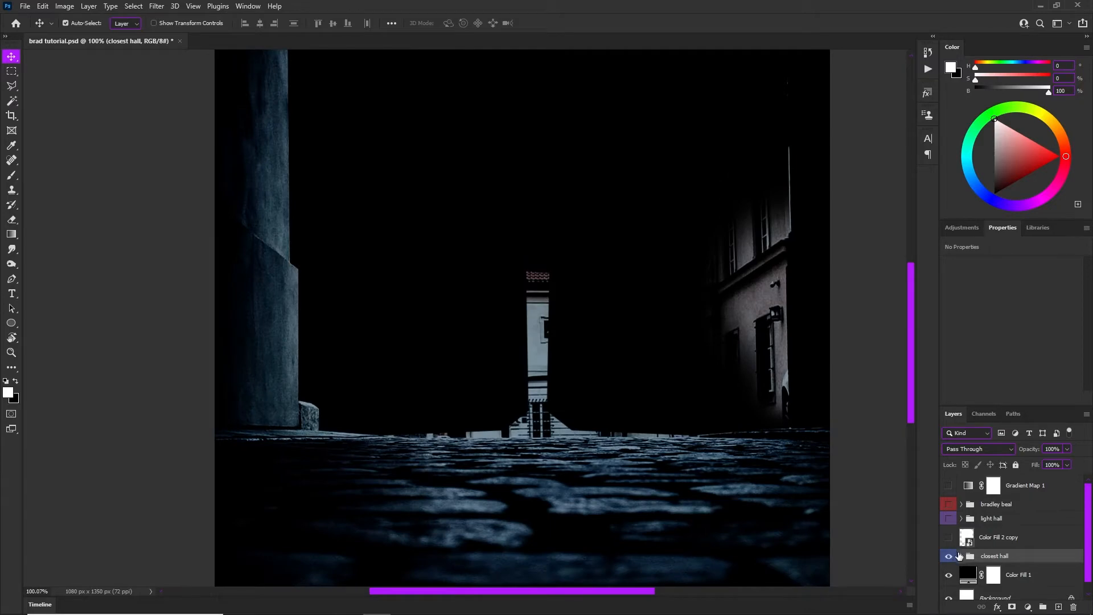
# Expand the "closest hall" group and switch the layer mask of Layer 1 copy 2 off and back on to compare
pyautogui.click(960, 555)
pyautogui.scroll(-2, 993, 540)
pyautogui.rightClick(1000, 539)
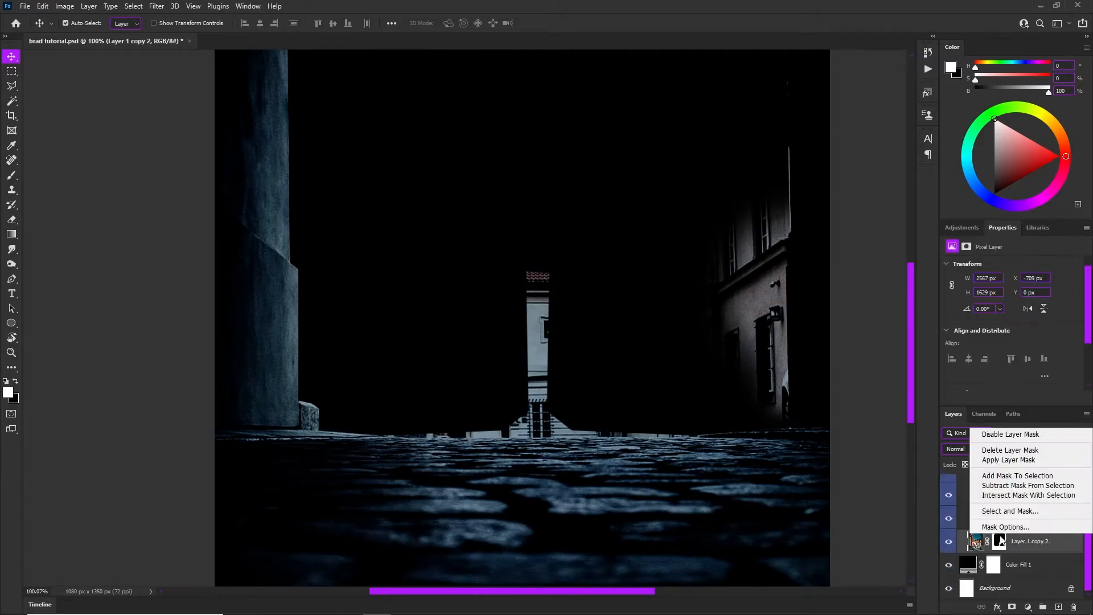
pyautogui.click(1006, 430)
pyautogui.scroll(-4, 552, 299)
pyautogui.scroll(2, 551, 299)
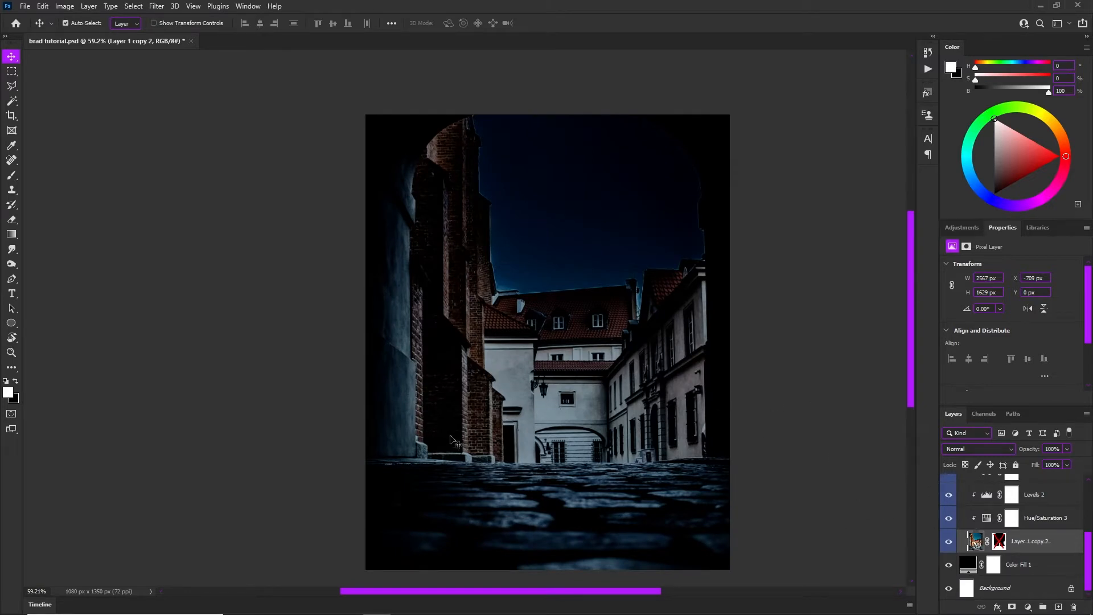
pyautogui.rightClick(998, 545)
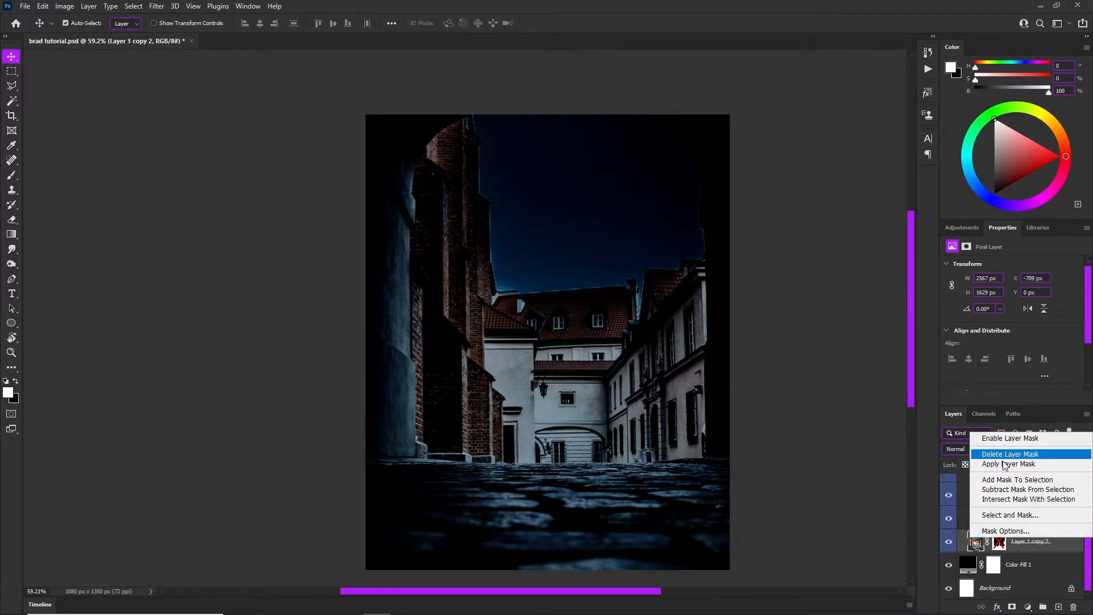
pyautogui.click(998, 439)
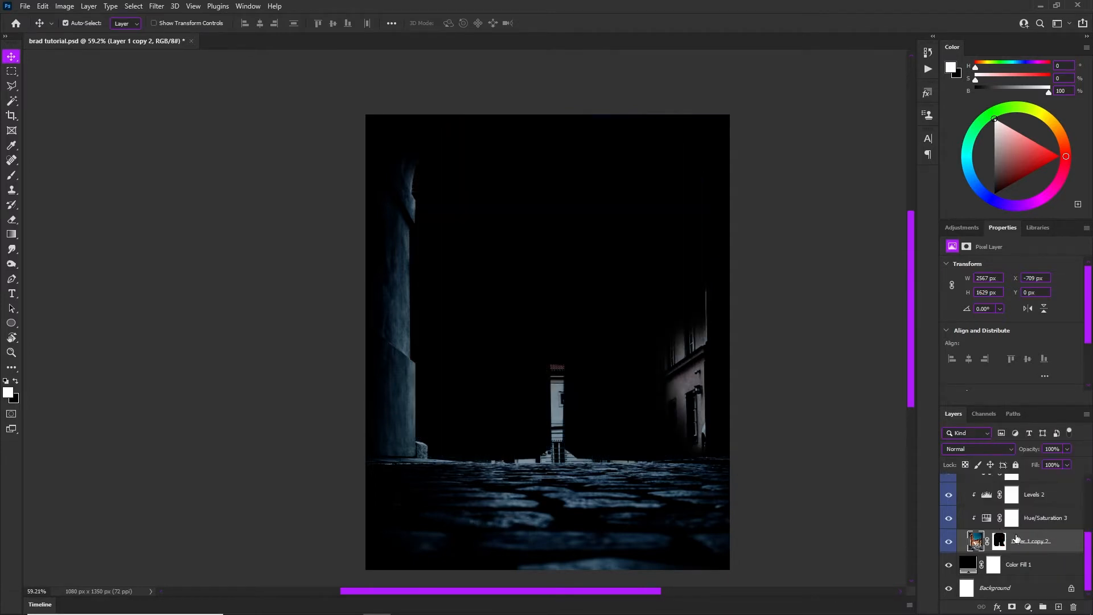
# Hide the Hue/Saturation 3, Levels 2 and Color Balance 3 adjustments to inspect the masked hall photo without them
pyautogui.scroll(2, 1015, 524)
pyautogui.click(948, 564)
pyautogui.click(949, 541)
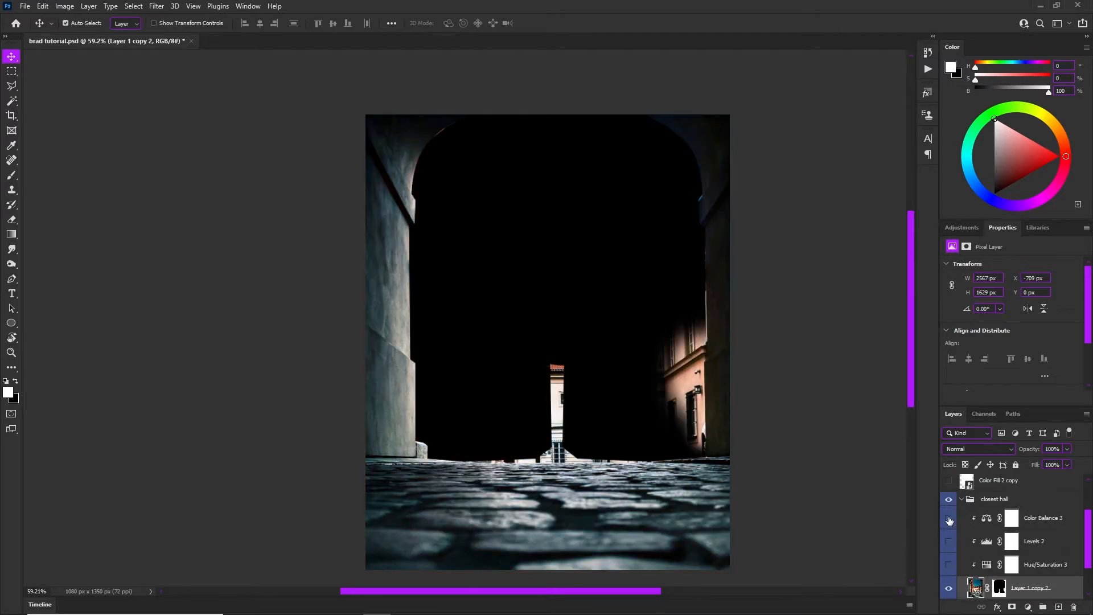
pyautogui.click(948, 518)
pyautogui.scroll(-3, 586, 305)
pyautogui.scroll(4, 586, 305)
pyautogui.scroll(-1, 633, 358)
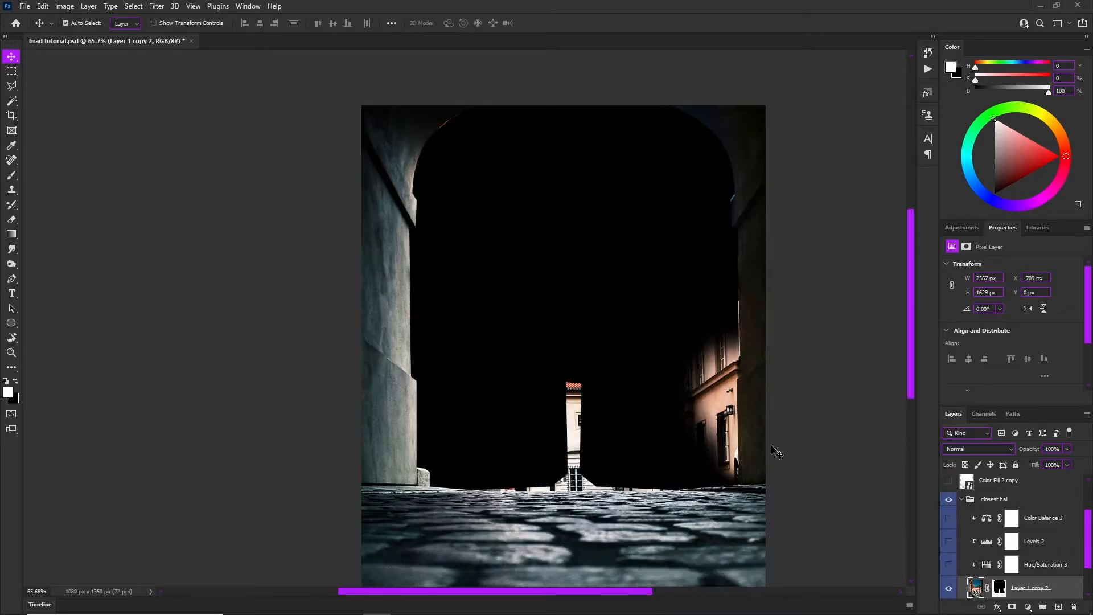
pyautogui.scroll(-2, 456, 398)
pyautogui.scroll(1, 459, 396)
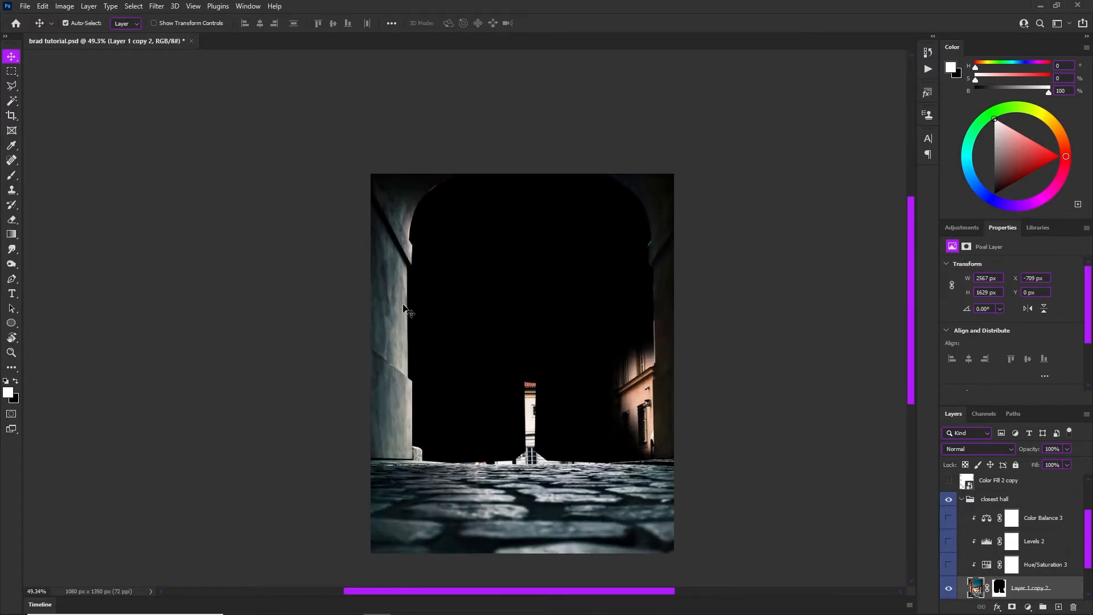
pyautogui.scroll(1, 543, 452)
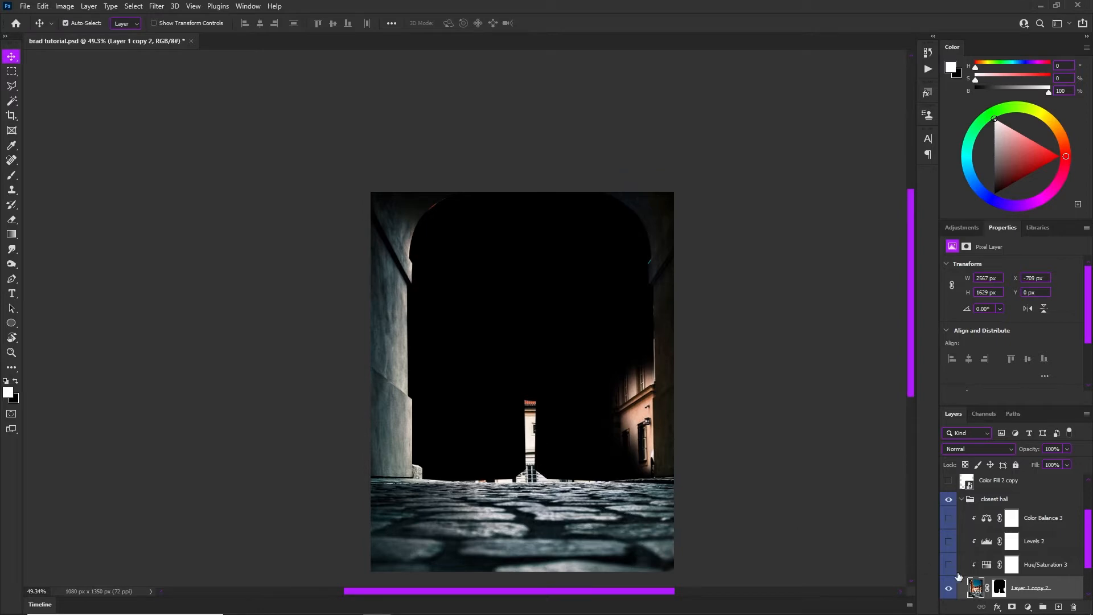
# Disable the layer mask of Layer 1 copy 2 to view the full unadjusted courtyard photo
pyautogui.rightClick(999, 593)
pyautogui.click(1001, 486)
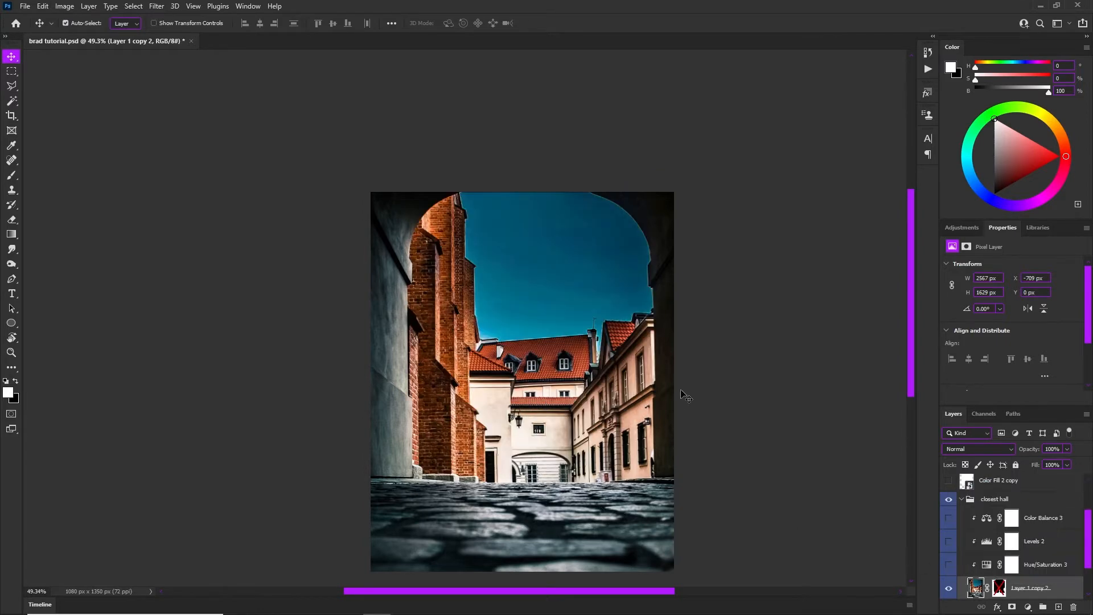
pyautogui.scroll(1, 516, 393)
pyautogui.scroll(-1, 547, 478)
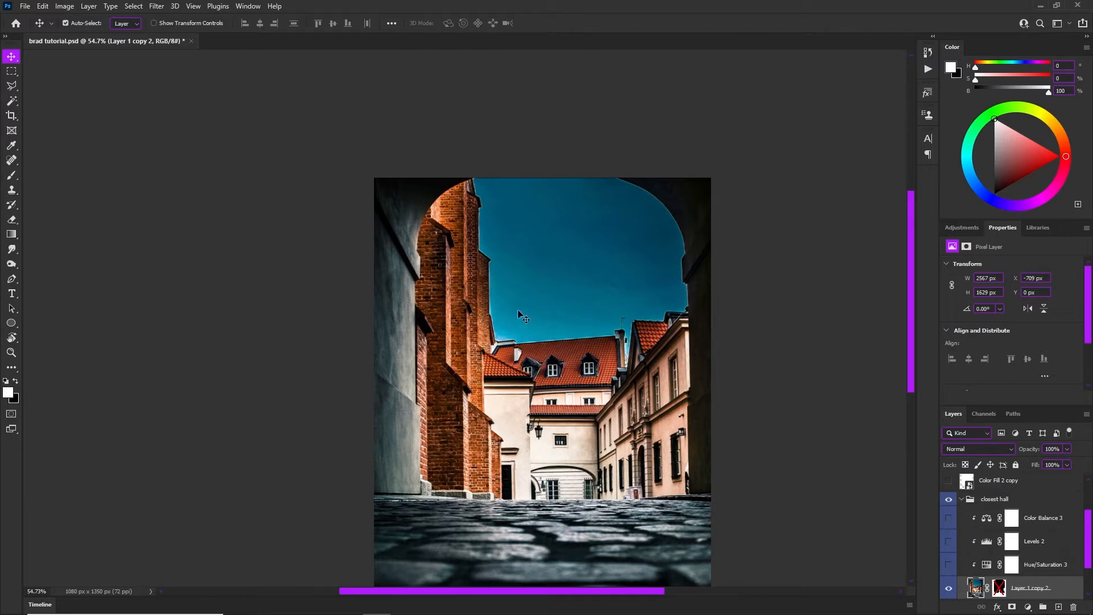
# Show the Hue/Saturation 3 adjustment and display its settings, and turn the Levels 2 adjustment on as well
pyautogui.click(948, 565)
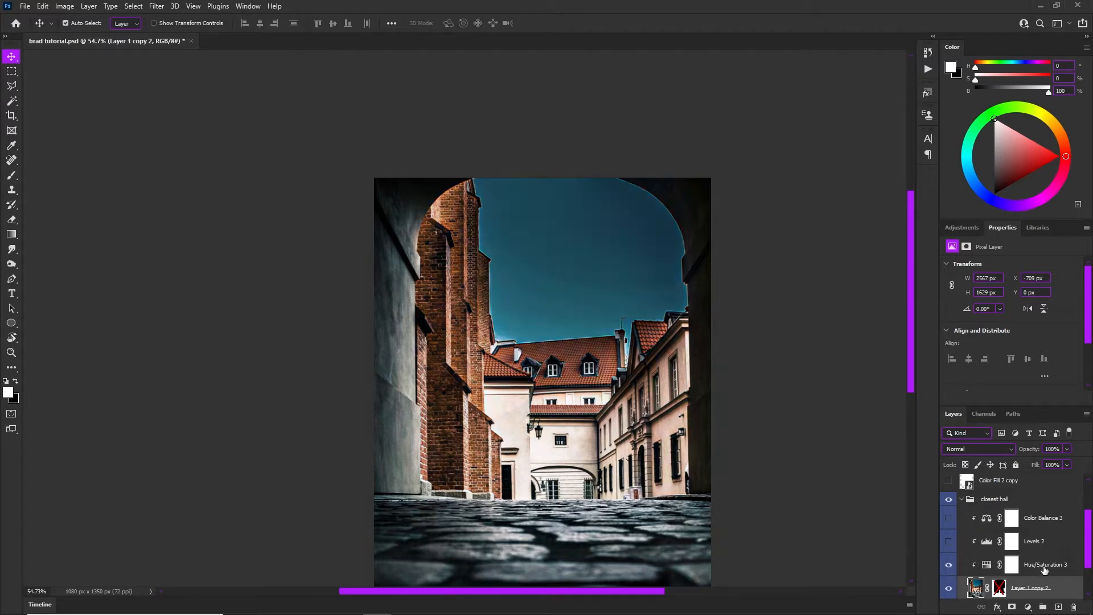
pyautogui.click(1012, 564)
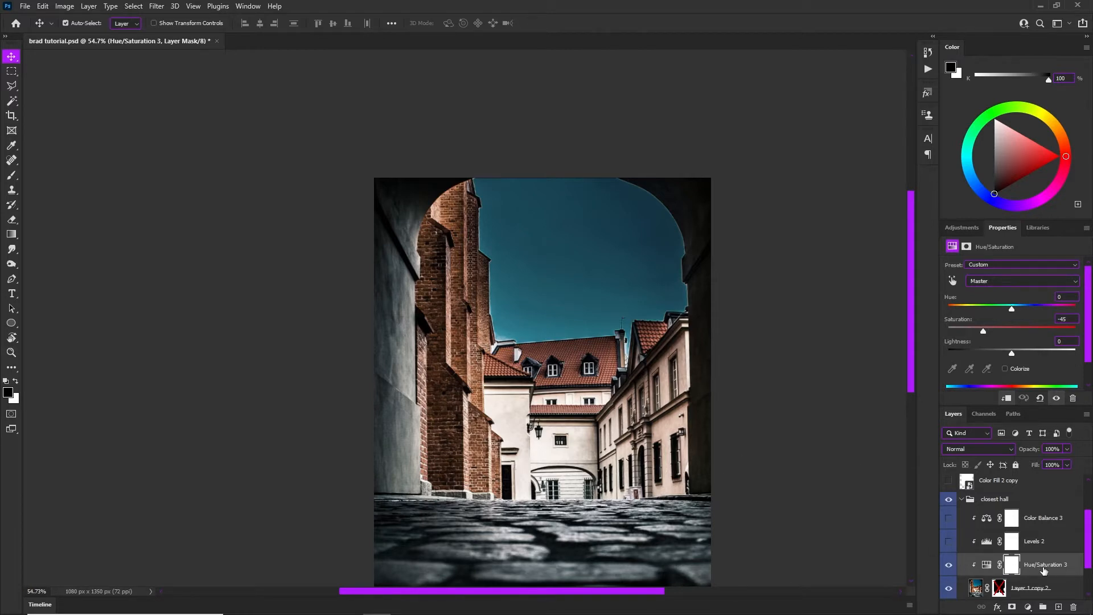
pyautogui.click(949, 541)
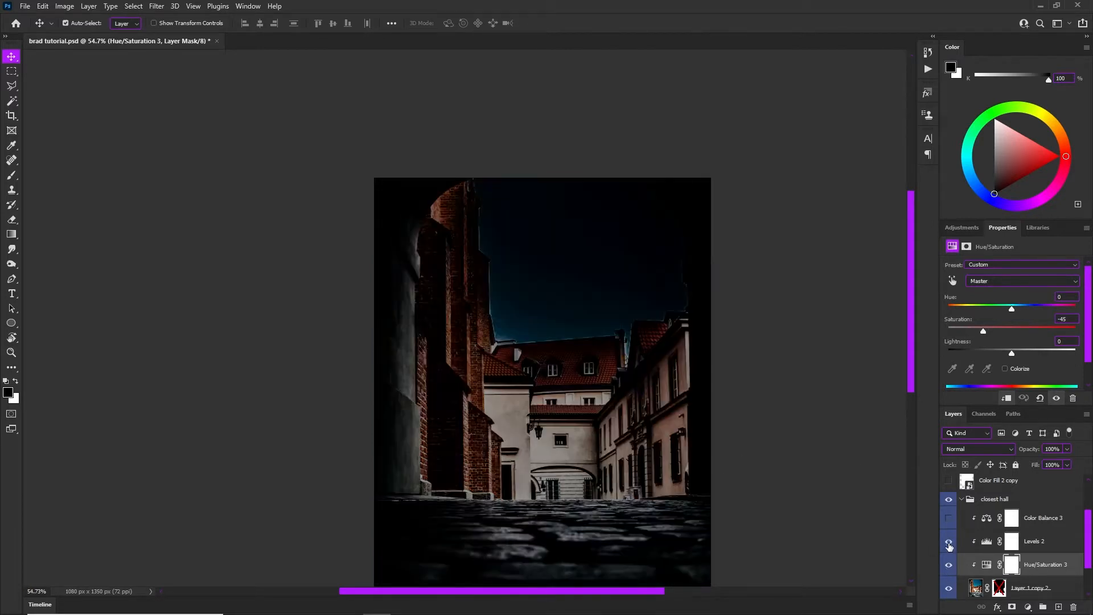
pyautogui.scroll(-2, 635, 302)
pyautogui.scroll(4, 569, 356)
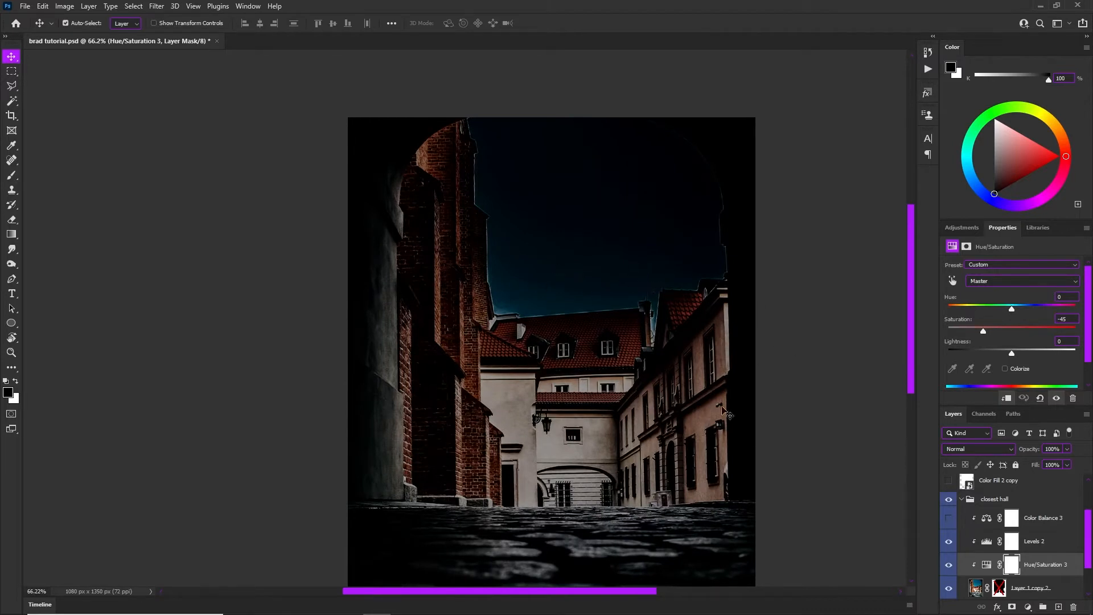
# Open the Levels 2 settings, try a higher shadow input level and a highlight input of 187, and undo both trials
pyautogui.click(1064, 539)
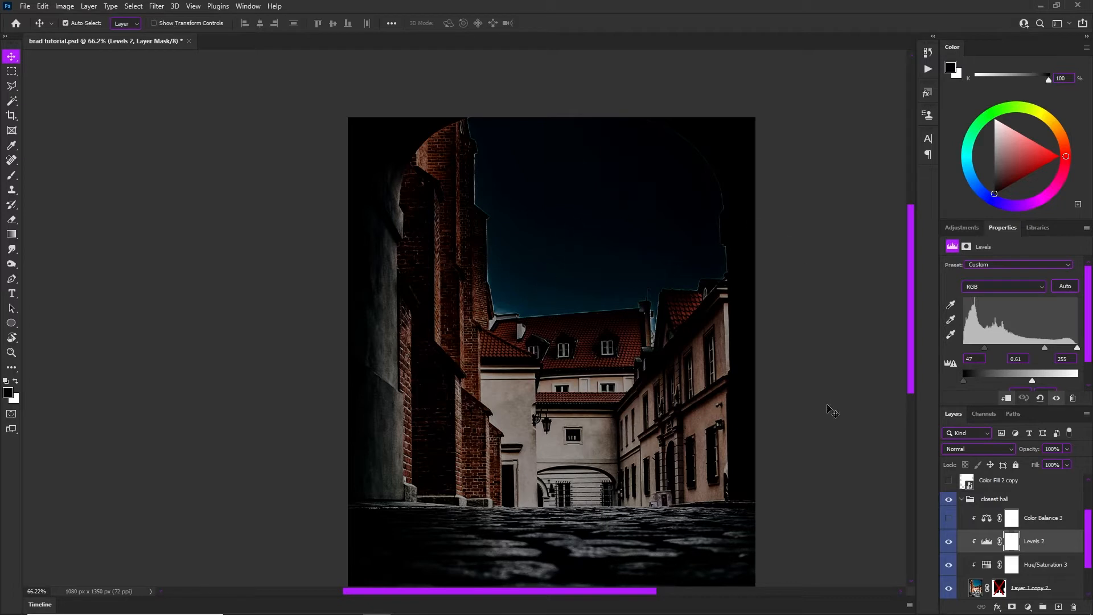
pyautogui.moveTo(981, 350); pyautogui.dragTo(1014, 355)
pyautogui.hotkey('ctrl', 'z')
pyautogui.moveTo(1078, 349); pyautogui.dragTo(1046, 352)
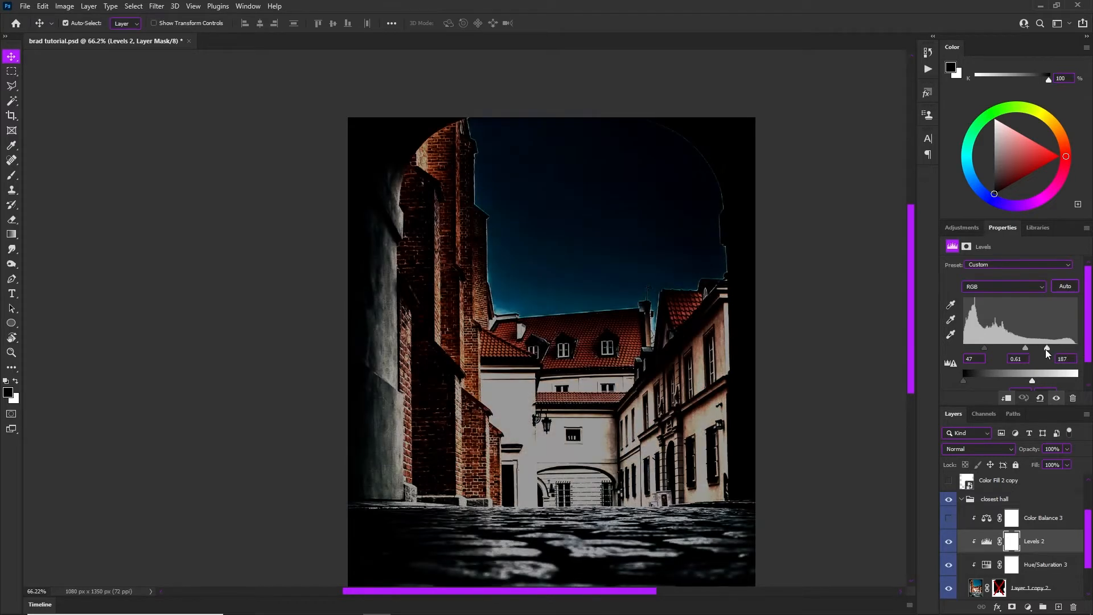
pyautogui.hotkey('ctrl', 'z')
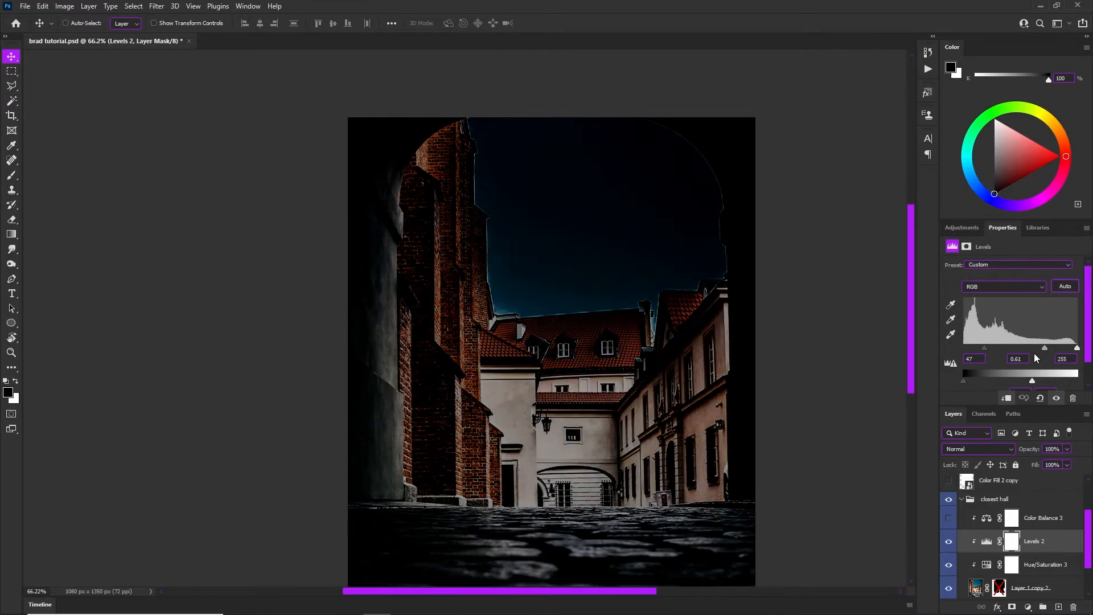
pyautogui.moveTo(1047, 350); pyautogui.dragTo(1032, 381)
# Show the Color Balance 3 adjustment, view its settings, and collapse the "closest hall" group
pyautogui.click(948, 519)
pyautogui.click(1058, 522)
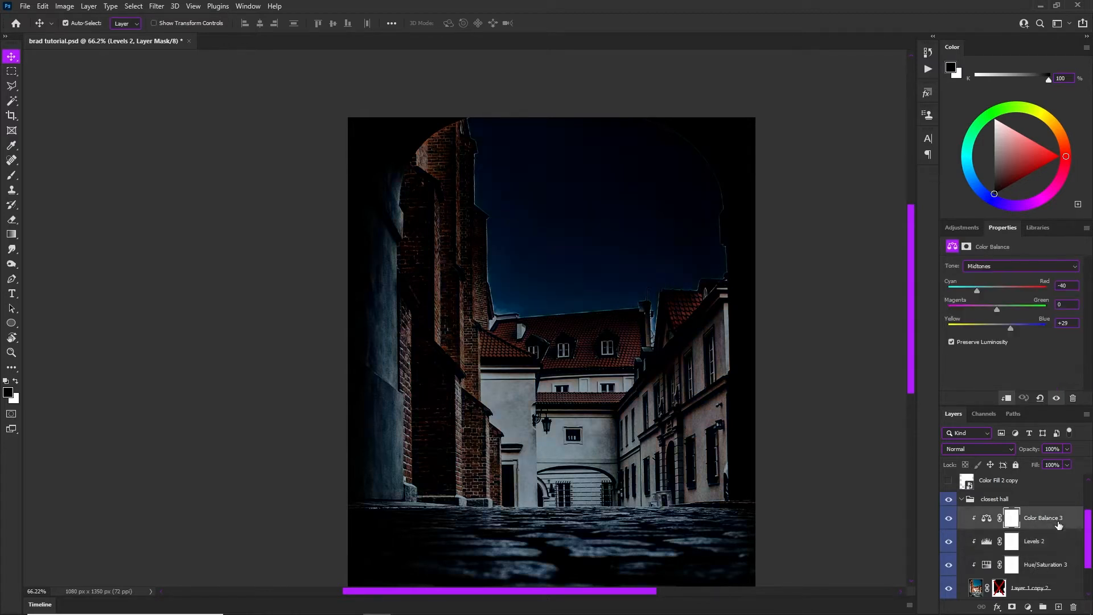
pyautogui.click(962, 499)
# Toggle the whole "closest hall" group off and back on to compare the canvas
pyautogui.click(999, 546)
pyautogui.click(949, 546)
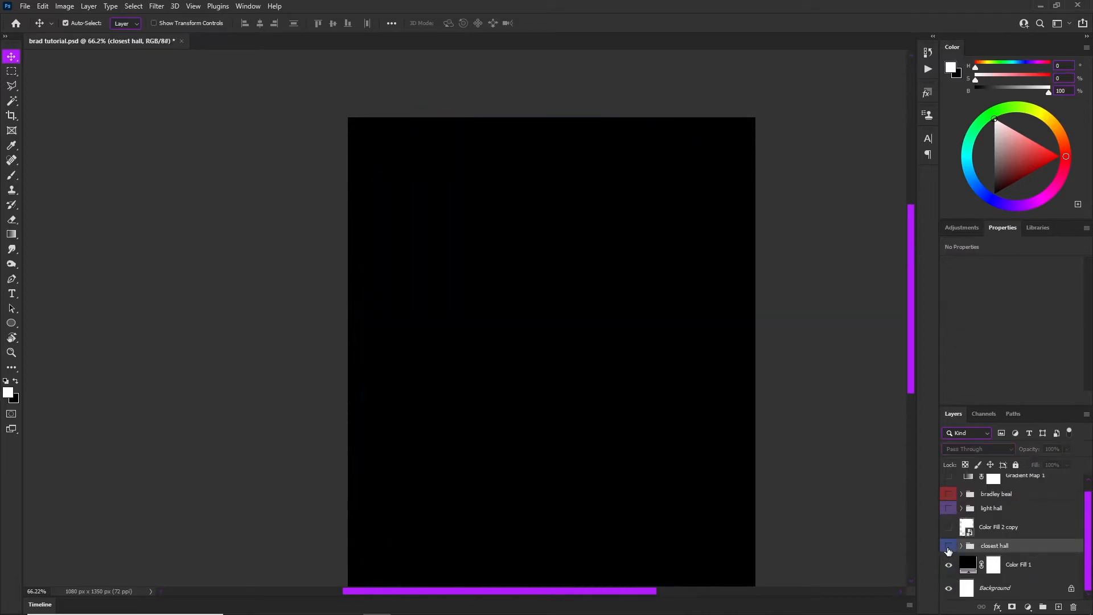
pyautogui.click(948, 546)
# Re-enable the layer mask of Layer 1 copy 2 inside the "closest hall" group and collapse the group
pyautogui.click(961, 546)
pyautogui.scroll(-3, 990, 562)
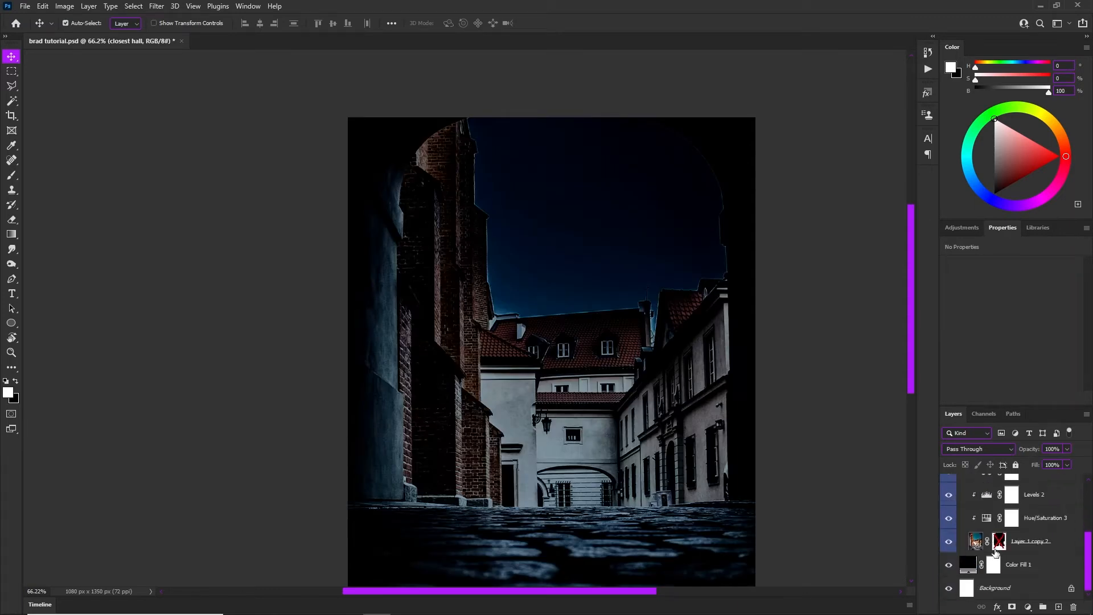
pyautogui.rightClick(1000, 541)
pyautogui.click(1013, 445)
pyautogui.scroll(4, 1025, 513)
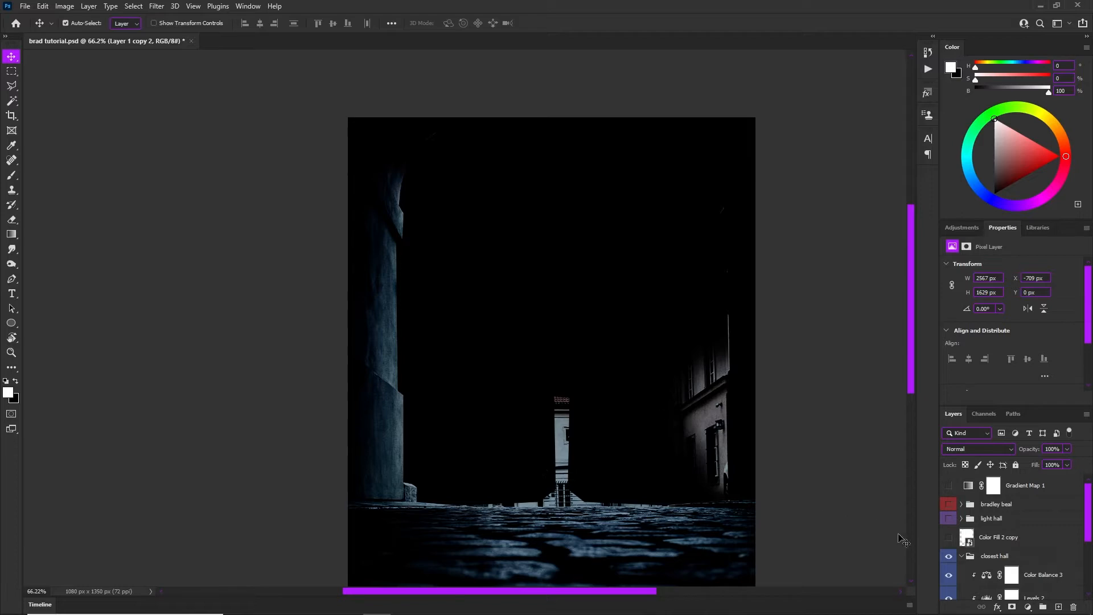
pyautogui.click(961, 556)
# Show the "light hall" group and inspect how the staircase fits inside the dark archway
pyautogui.click(948, 519)
pyautogui.scroll(-1, 957, 521)
pyautogui.scroll(1, 622, 271)
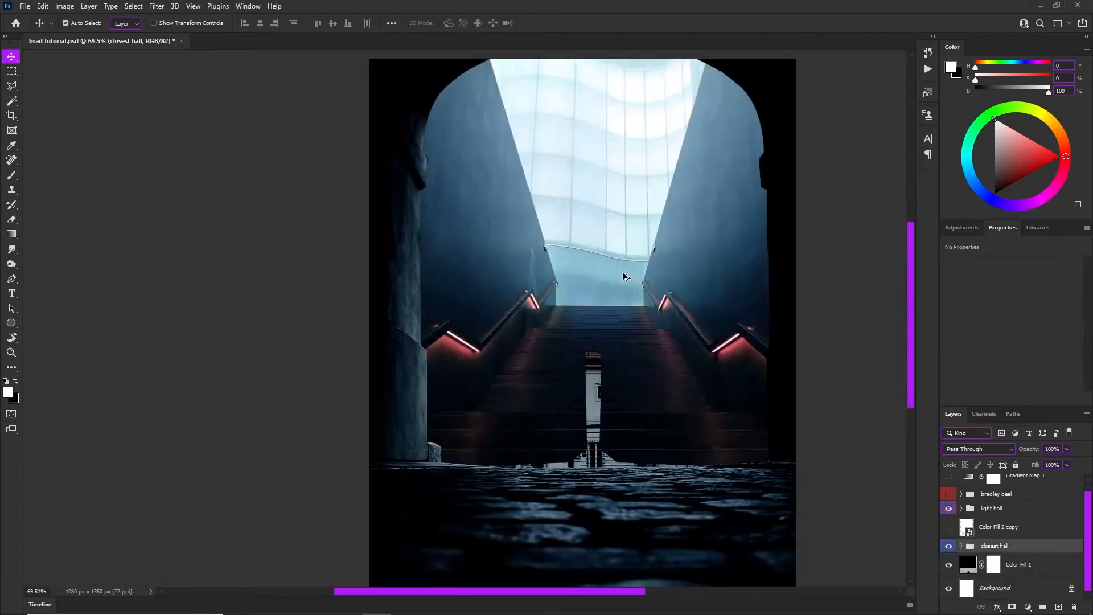
pyautogui.scroll(-2, 612, 250)
pyautogui.scroll(2, 609, 239)
pyautogui.scroll(1, 613, 312)
pyautogui.scroll(1, 583, 341)
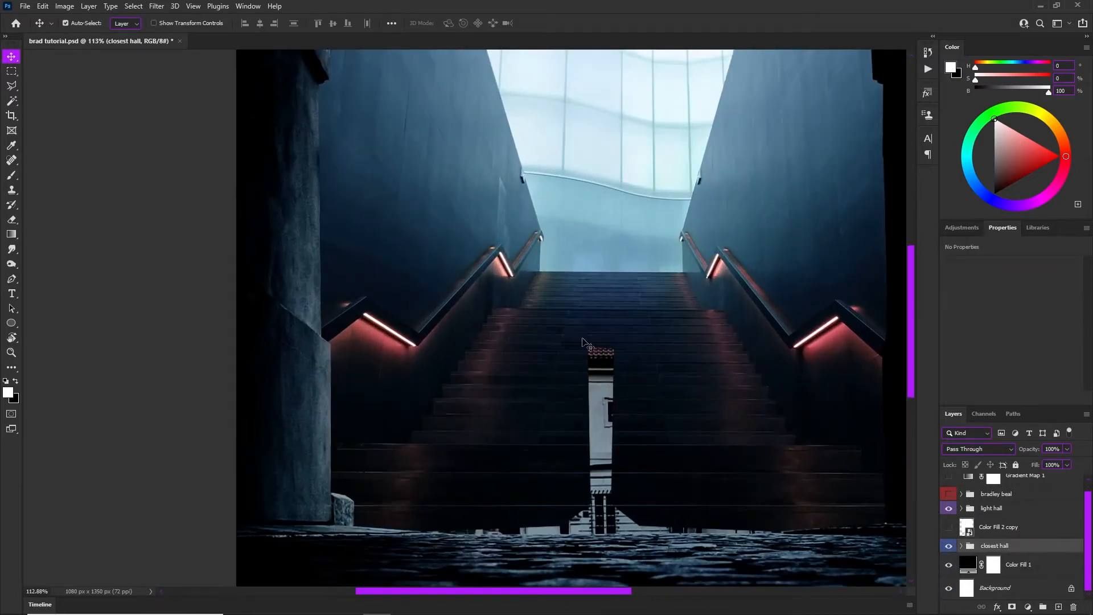
pyautogui.scroll(-2, 621, 390)
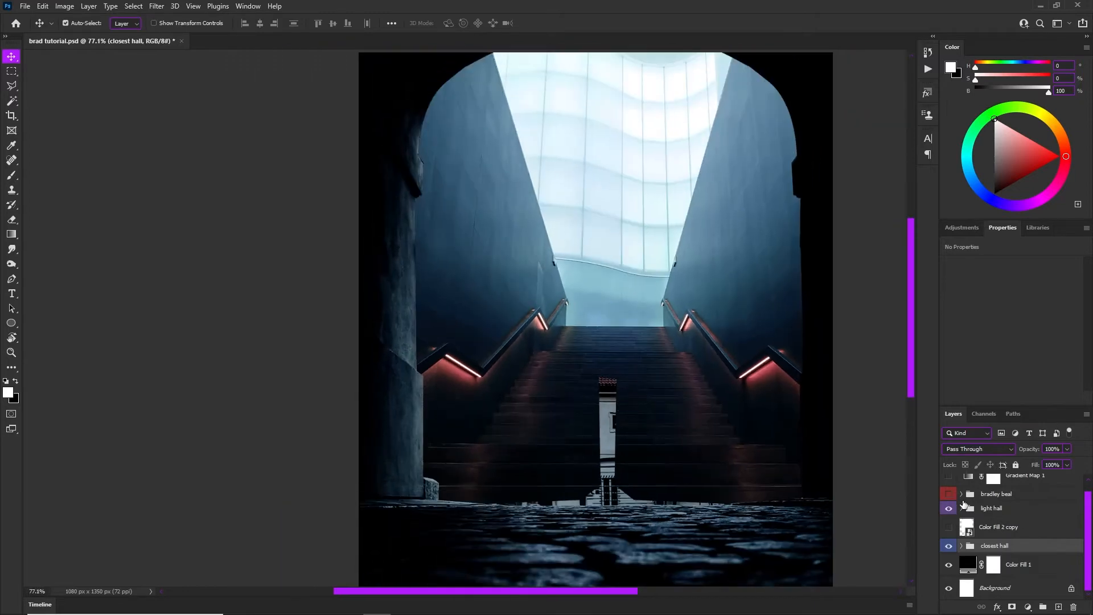
# Toggle the "bradley beal" group on and back off to check how the subject covers the scene's centre
pyautogui.click(948, 494)
pyautogui.scroll(-2, 689, 398)
pyautogui.scroll(1, 629, 365)
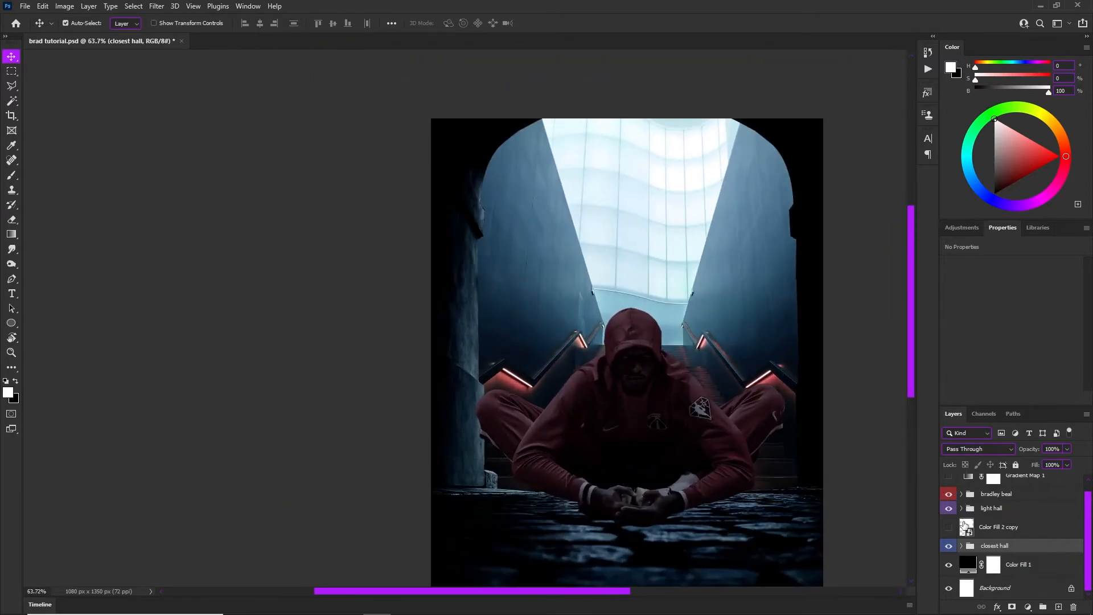
pyautogui.click(945, 494)
pyautogui.scroll(-3, 695, 359)
pyautogui.scroll(4, 684, 369)
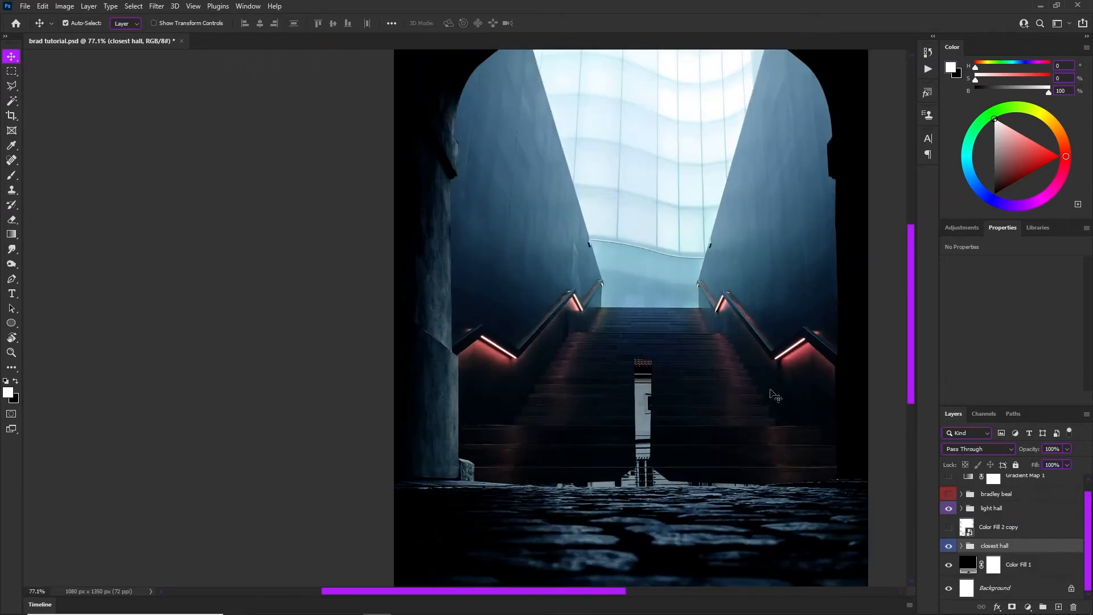
# Expand the "light hall" group and hide its Selective Color 1, Selective Color 2, Hue/Saturation 2 and Color Balance 2 adjustments
pyautogui.click(961, 508)
pyautogui.scroll(-2, 963, 527)
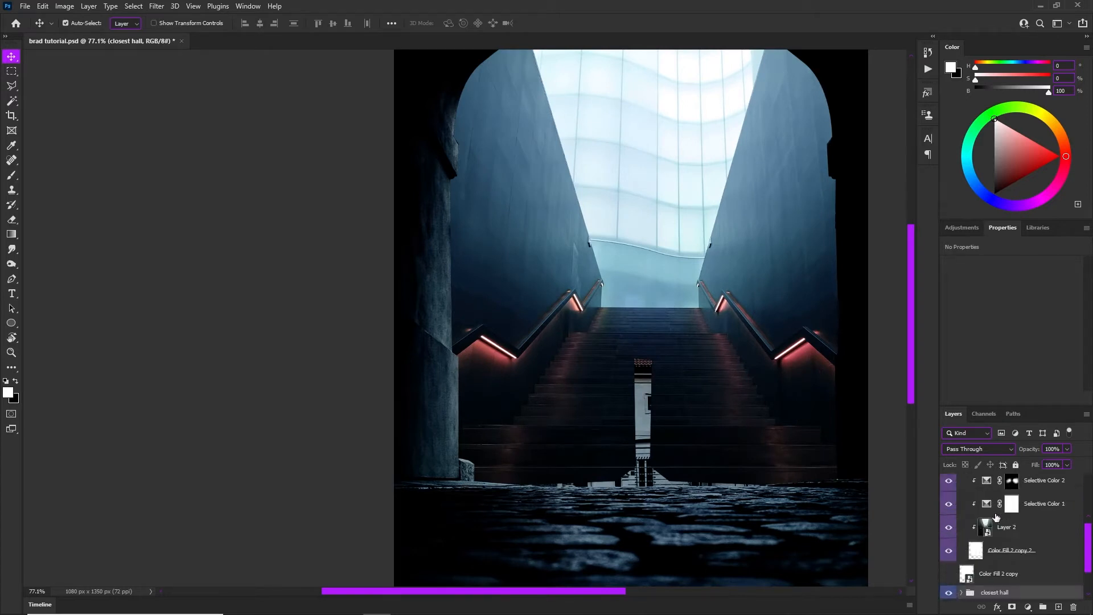
pyautogui.click(948, 527)
pyautogui.click(949, 505)
pyautogui.scroll(1, 949, 506)
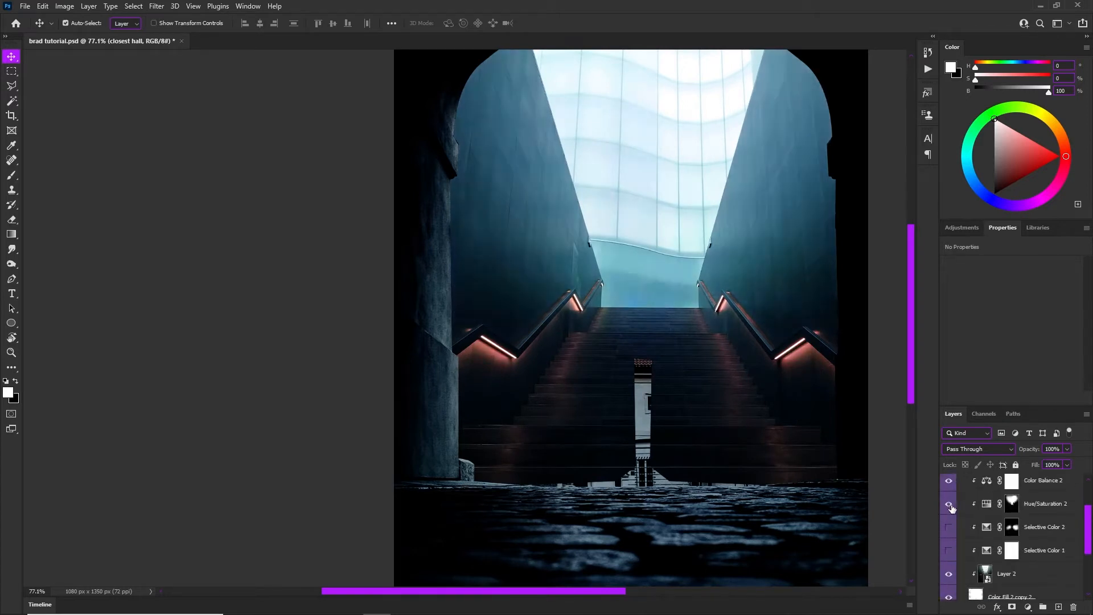
pyautogui.click(949, 504)
pyautogui.scroll(2, 950, 506)
pyautogui.click(949, 528)
pyautogui.scroll(-3, 691, 291)
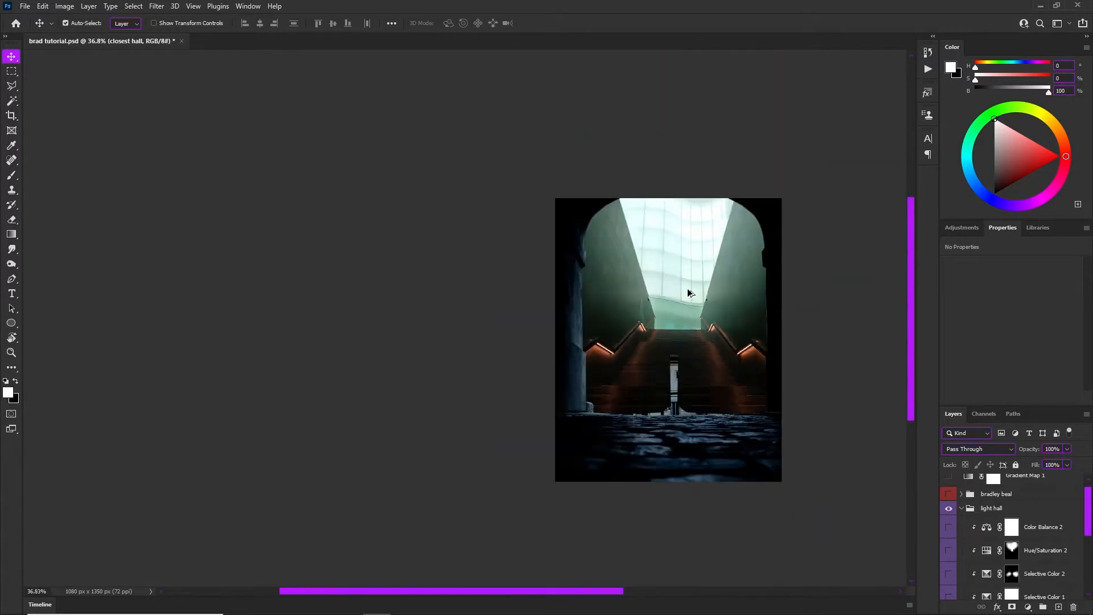
pyautogui.scroll(2, 696, 378)
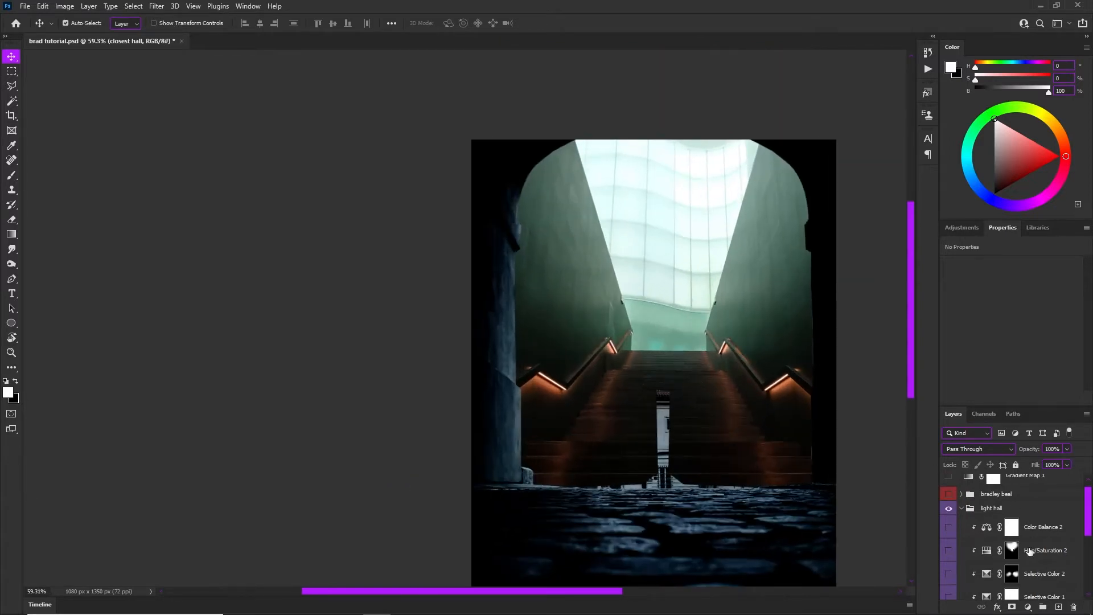
# Show the Selective Color 1, Selective Color 2 and Hue/Saturation 2 adjustments above Layer 2 and open the Selective Color 2 settings
pyautogui.scroll(-2, 1030, 552)
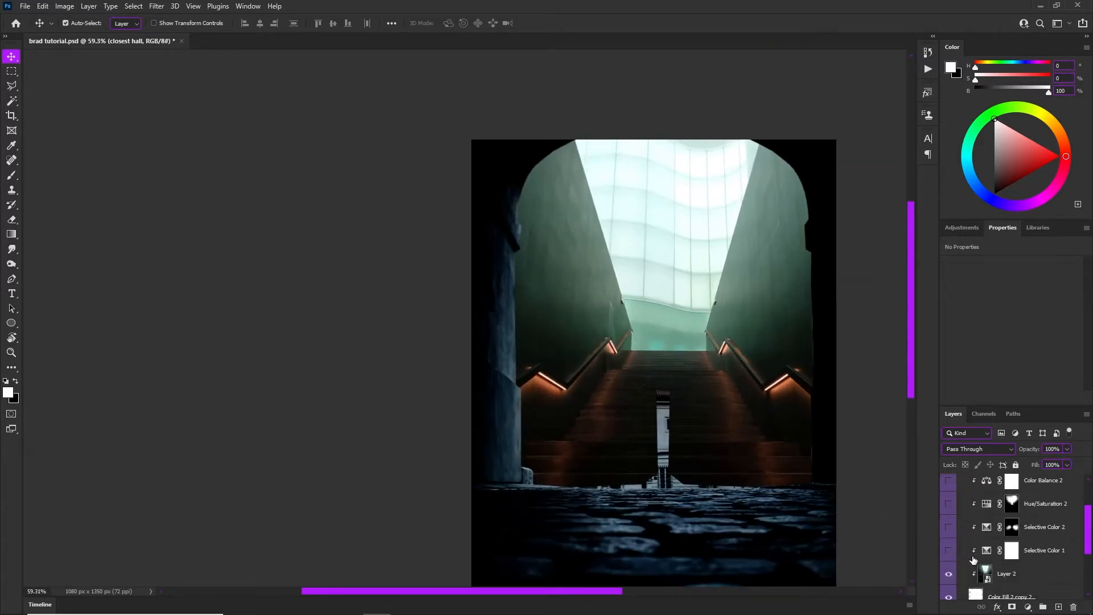
pyautogui.click(1030, 575)
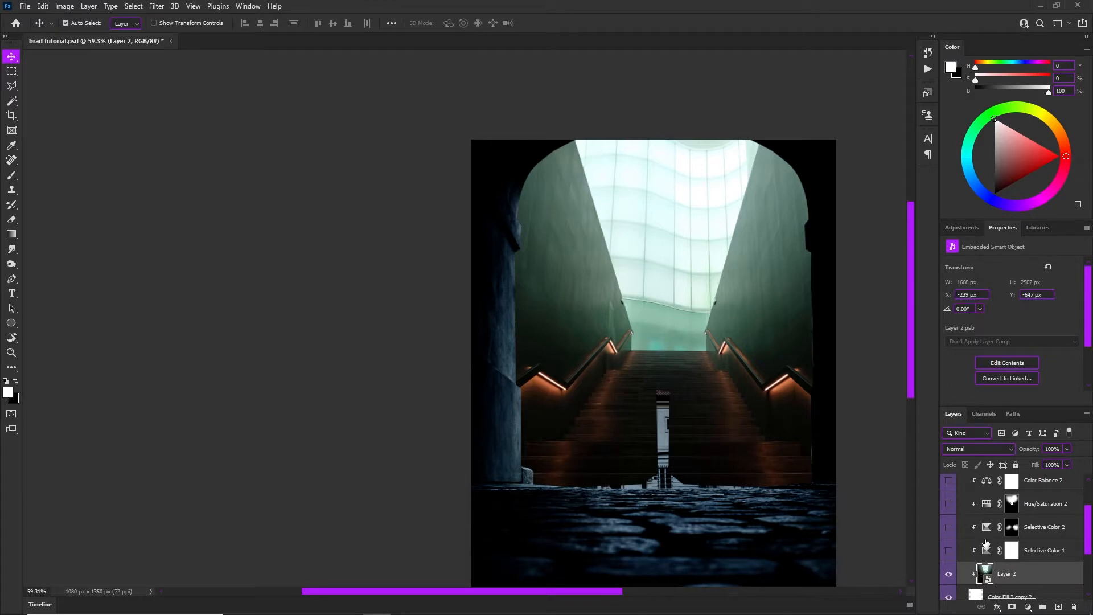
pyautogui.click(948, 550)
pyautogui.click(949, 527)
pyautogui.click(1042, 527)
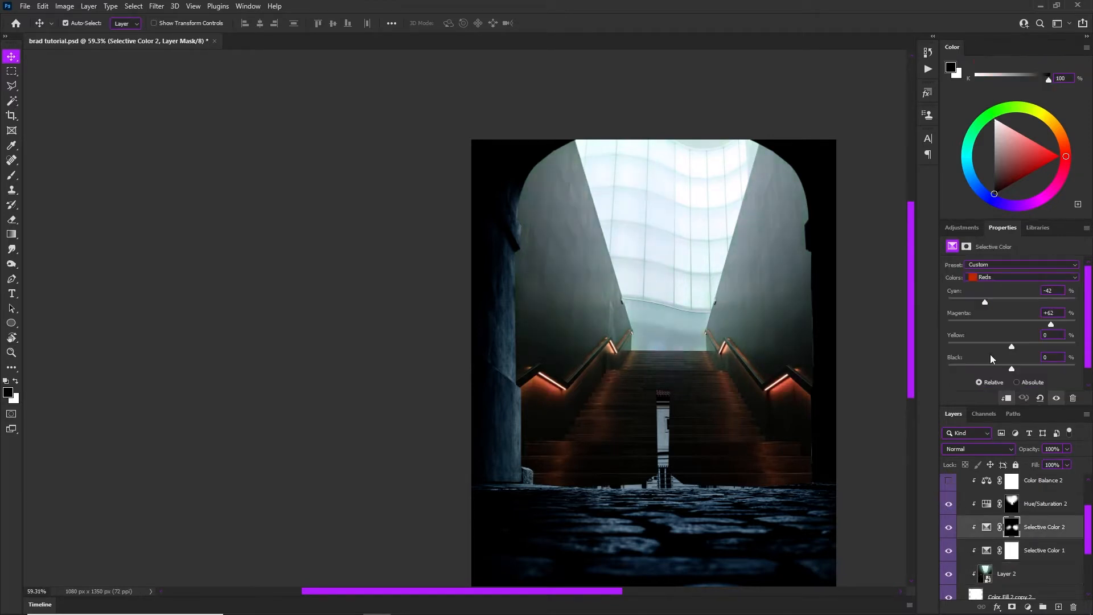
# Review the color ranges available in the Selective Color 2 adjustment, keeping Reds selected
pyautogui.click(996, 276)
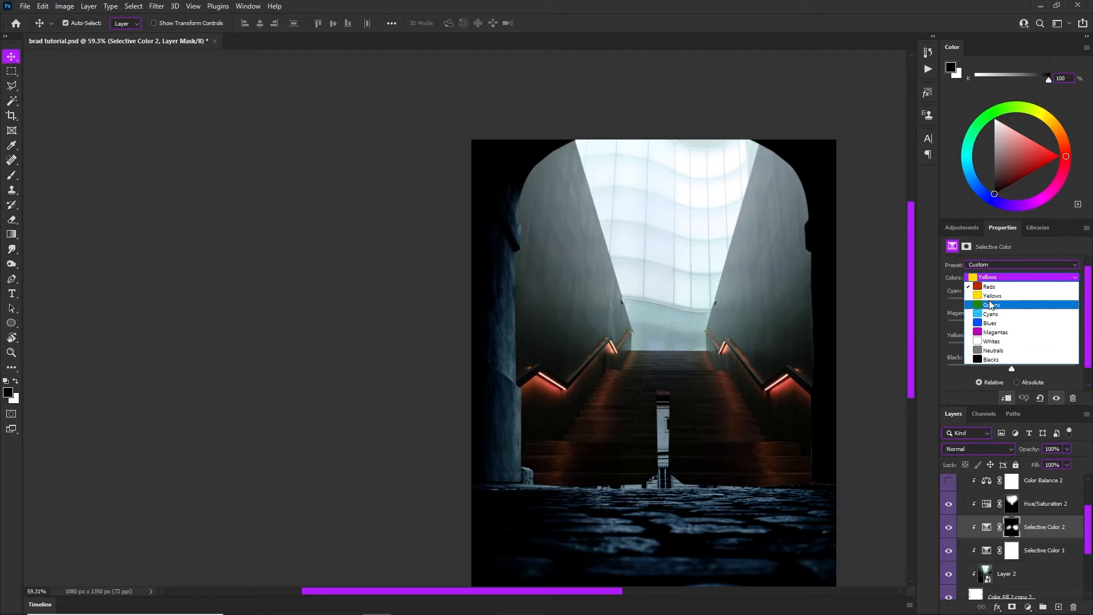
pyautogui.click(989, 277)
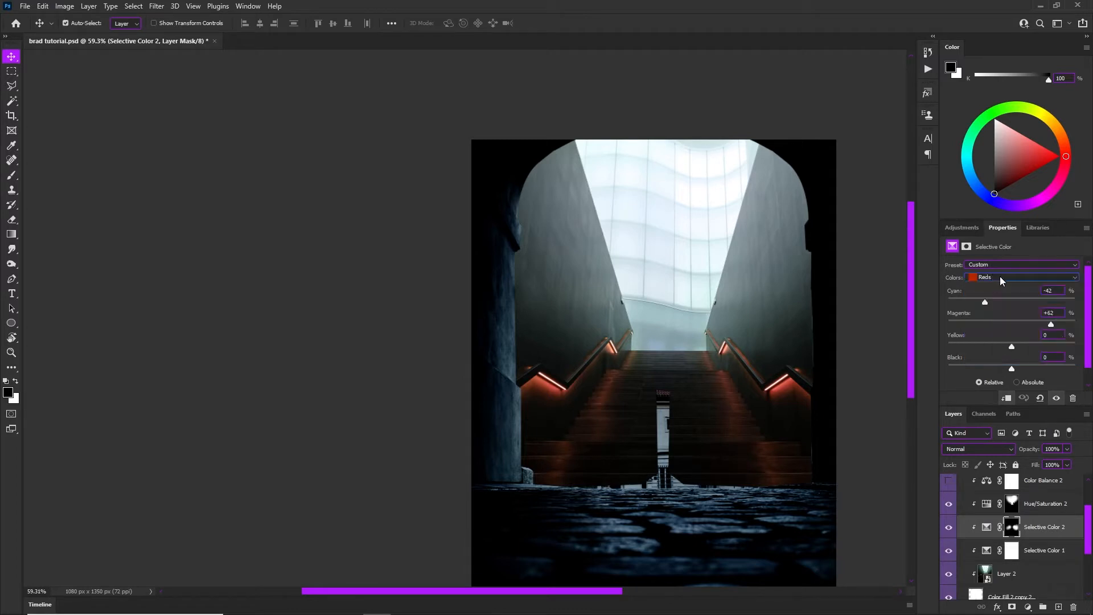
pyautogui.click(1000, 275)
pyautogui.click(996, 275)
# Try different Cyan and Black amounts for the Reds in Selective Color 2, undoing each change, and review the color ranges again
pyautogui.moveTo(986, 302); pyautogui.dragTo(1019, 302)
pyautogui.hotkey('ctrl', 'z')
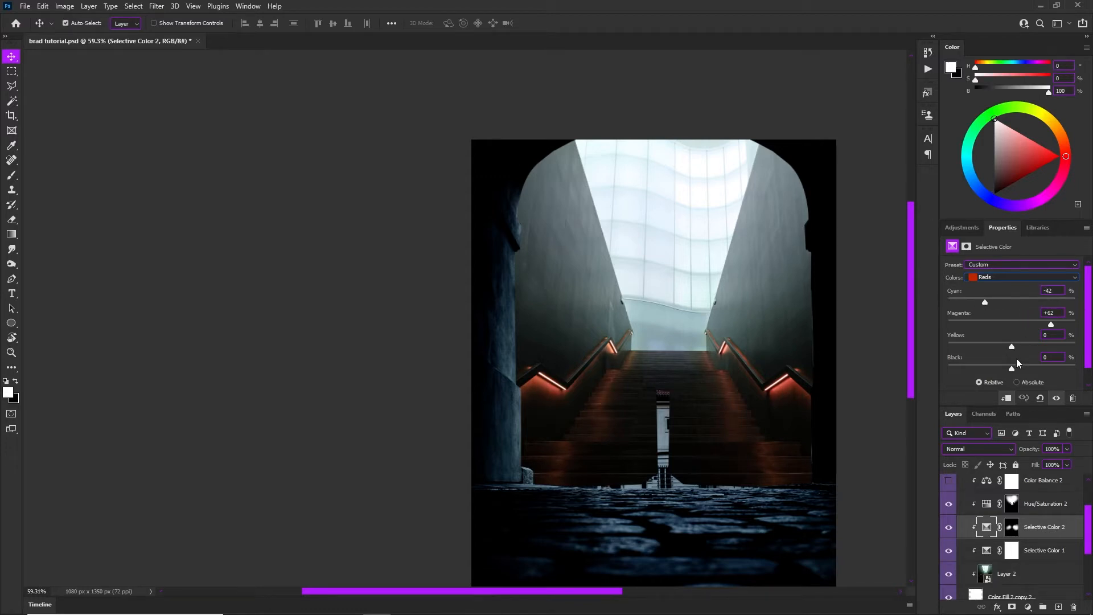
pyautogui.moveTo(1012, 369)
pyautogui.mouseDown()
pyautogui.moveTo(930, 365)
pyautogui.moveTo(994, 369)
pyautogui.mouseUp()
pyautogui.hotkey('ctrl', 'z')
pyautogui.click(980, 278)
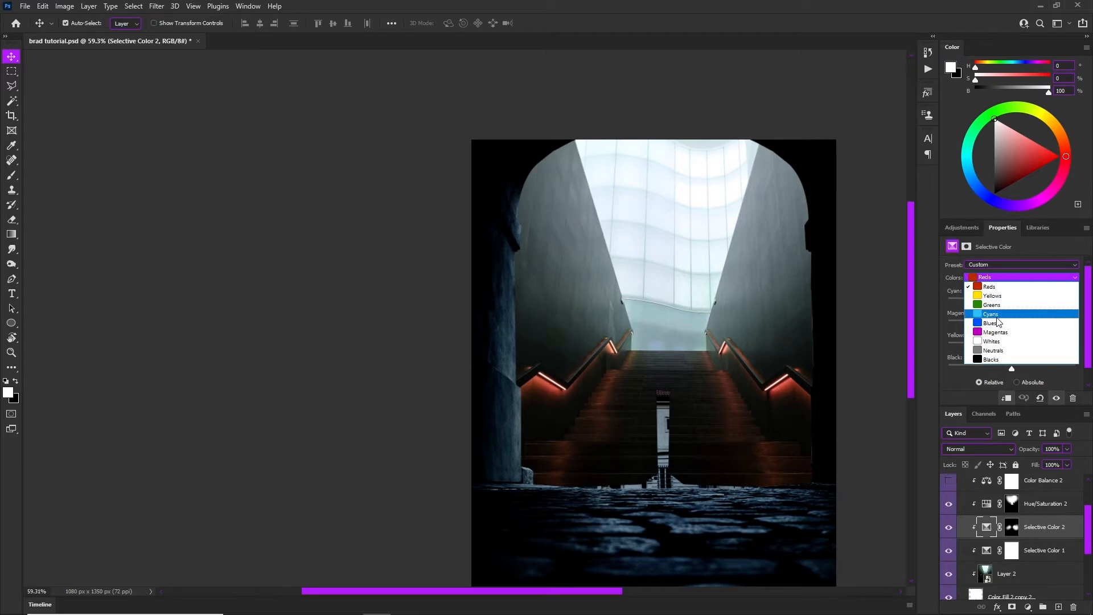
pyautogui.click(995, 278)
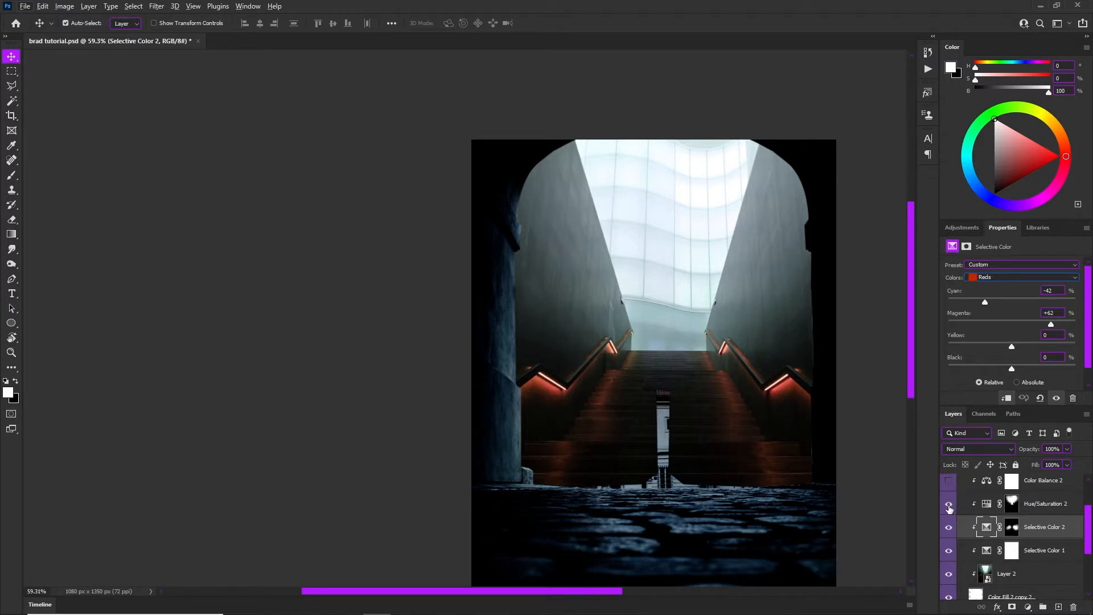
# Show the Color Balance 2 adjustment in the "light hall" group
pyautogui.scroll(1, 949, 481)
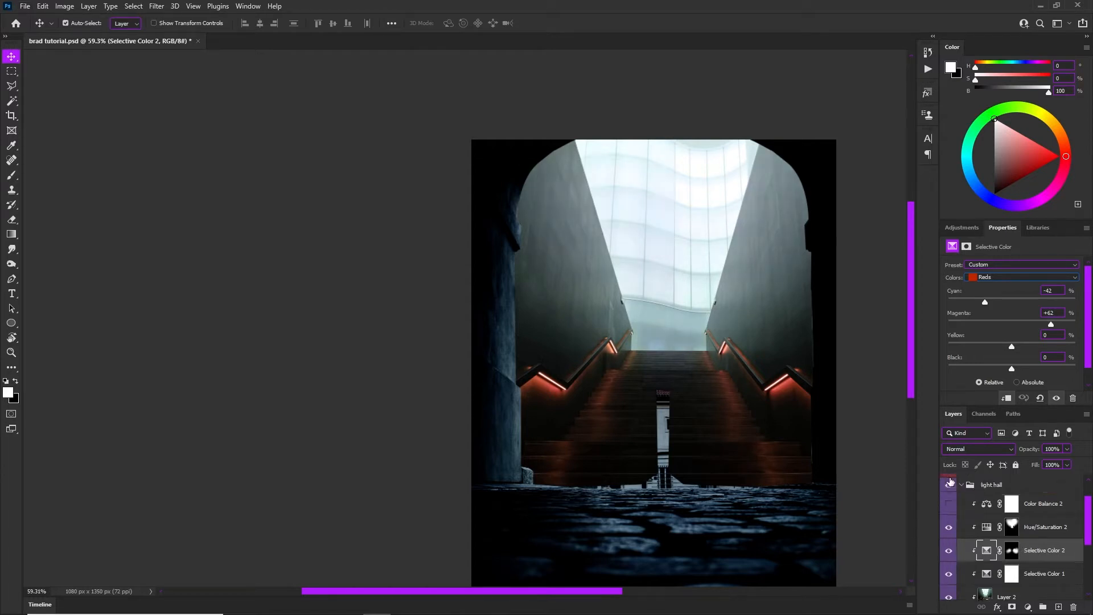
pyautogui.click(952, 505)
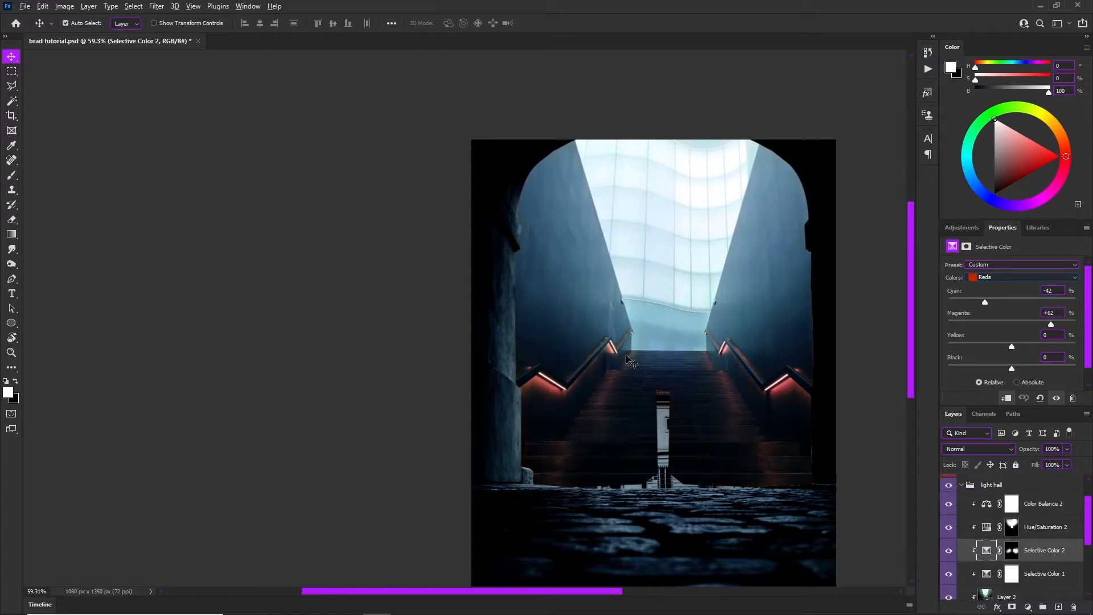
pyautogui.click(962, 485)
pyautogui.click(961, 520)
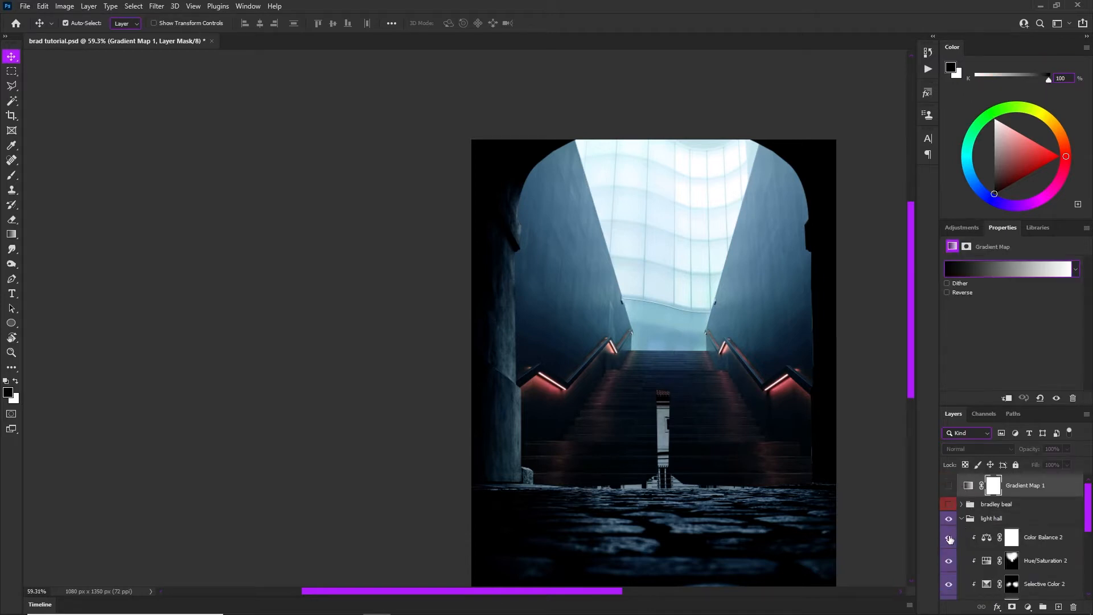
# Hide and re-show all four "light hall" adjustments to compare the staircase before and after grading, and collapse the group
pyautogui.click(950, 537)
pyautogui.scroll(-2, 950, 546)
pyautogui.click(949, 515)
pyautogui.click(949, 538)
pyautogui.click(949, 562)
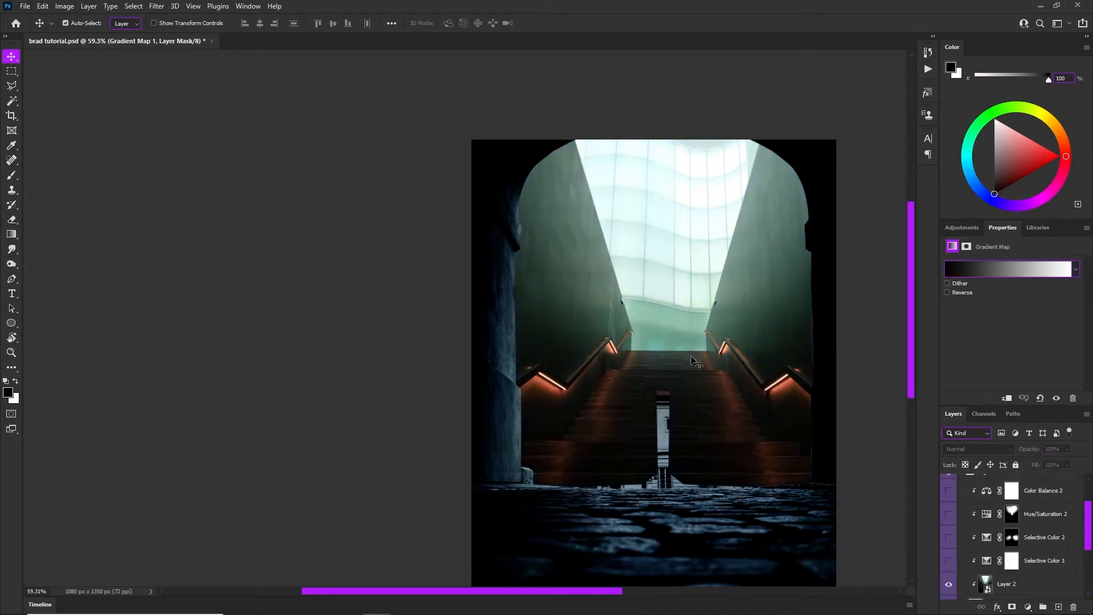
pyautogui.click(947, 562)
pyautogui.click(948, 538)
pyautogui.click(945, 514)
pyautogui.click(949, 490)
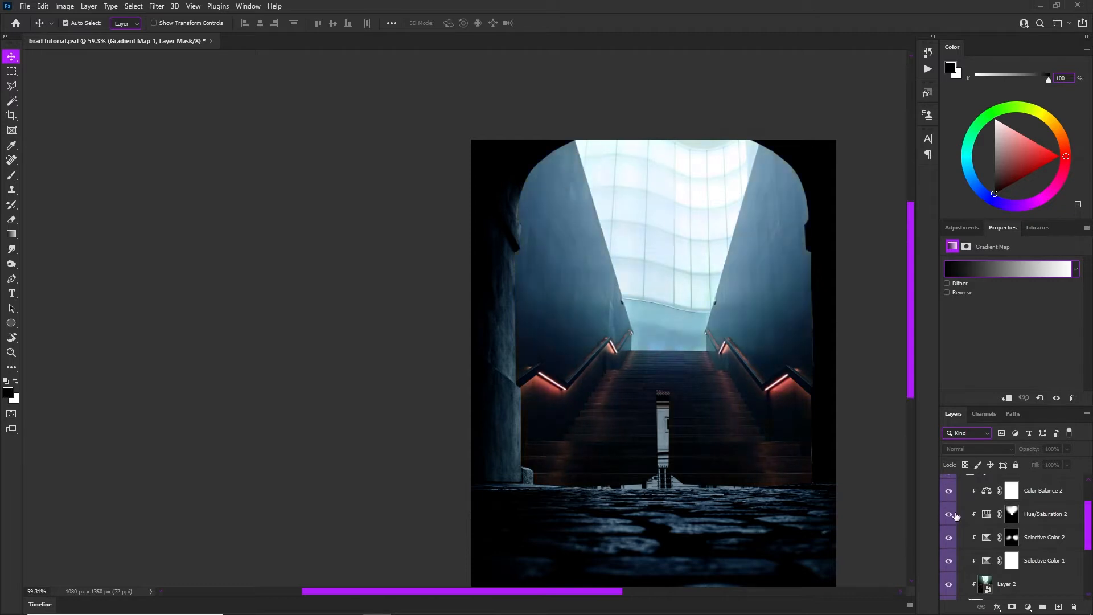
pyautogui.scroll(2, 949, 524)
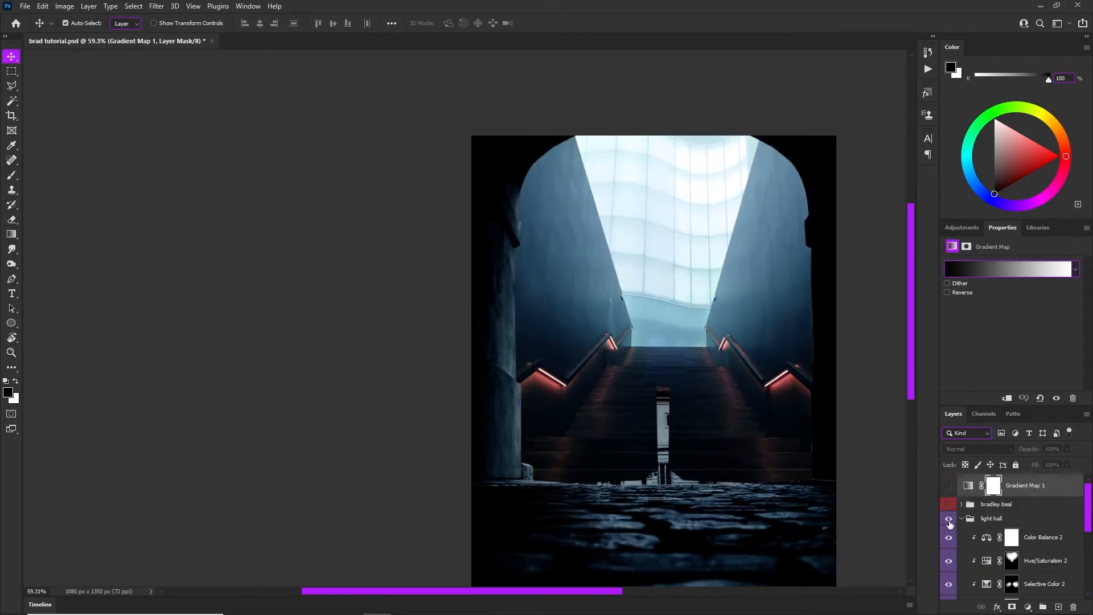
pyautogui.click(961, 518)
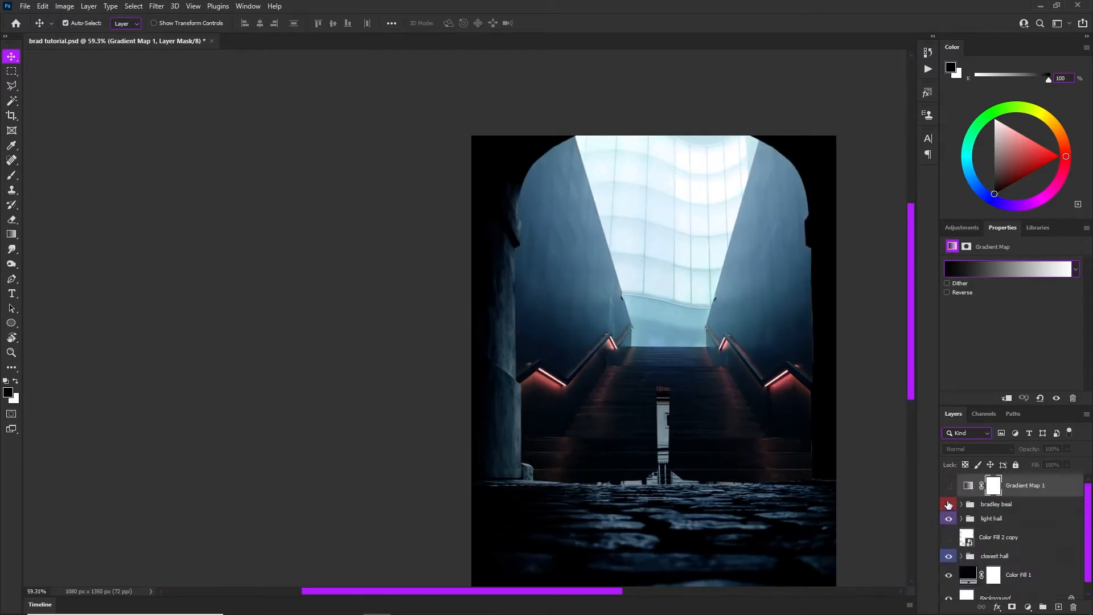
# Show and expand the "bradley beal" group and hide its Hue/Saturation 1, Levels 1 and Color Balance 1 adjustments
pyautogui.click(948, 504)
pyautogui.click(967, 507)
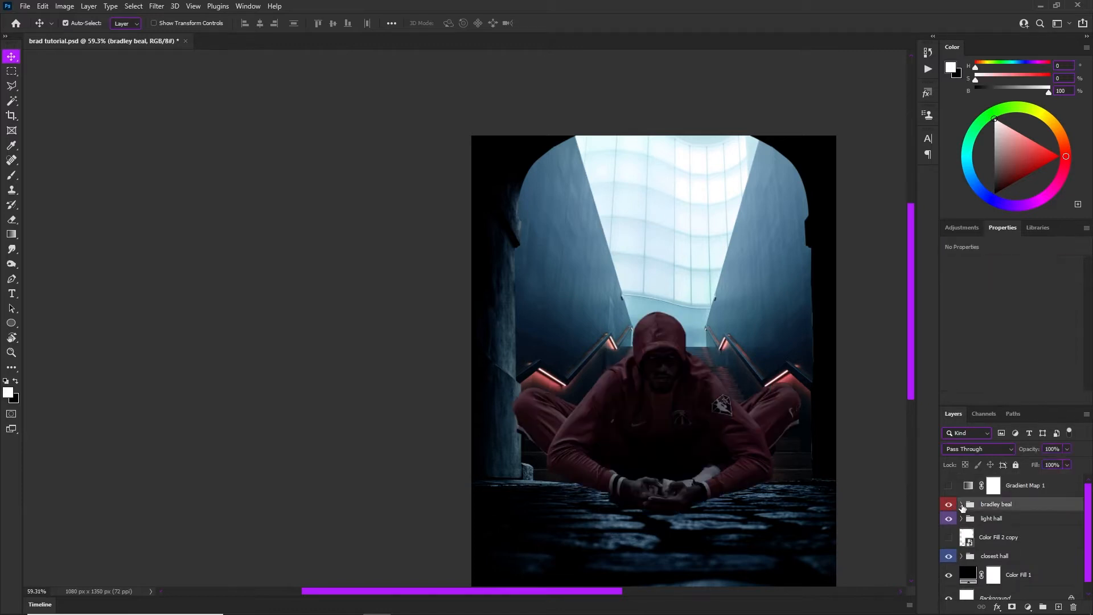
pyautogui.click(962, 505)
pyautogui.scroll(-1, 995, 542)
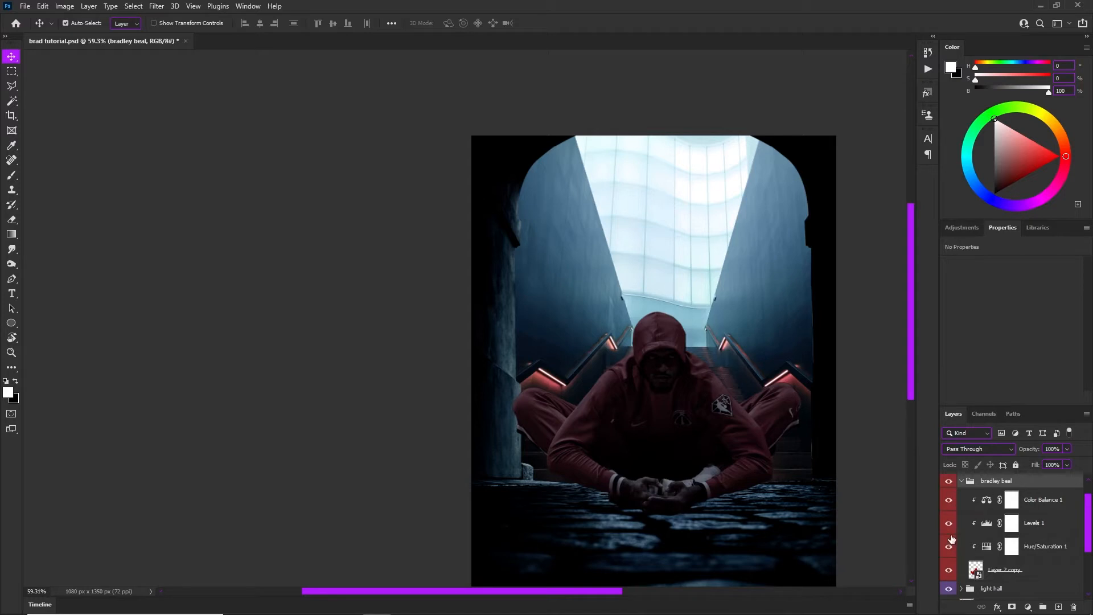
pyautogui.moveTo(949, 541); pyautogui.dragTo(949, 499)
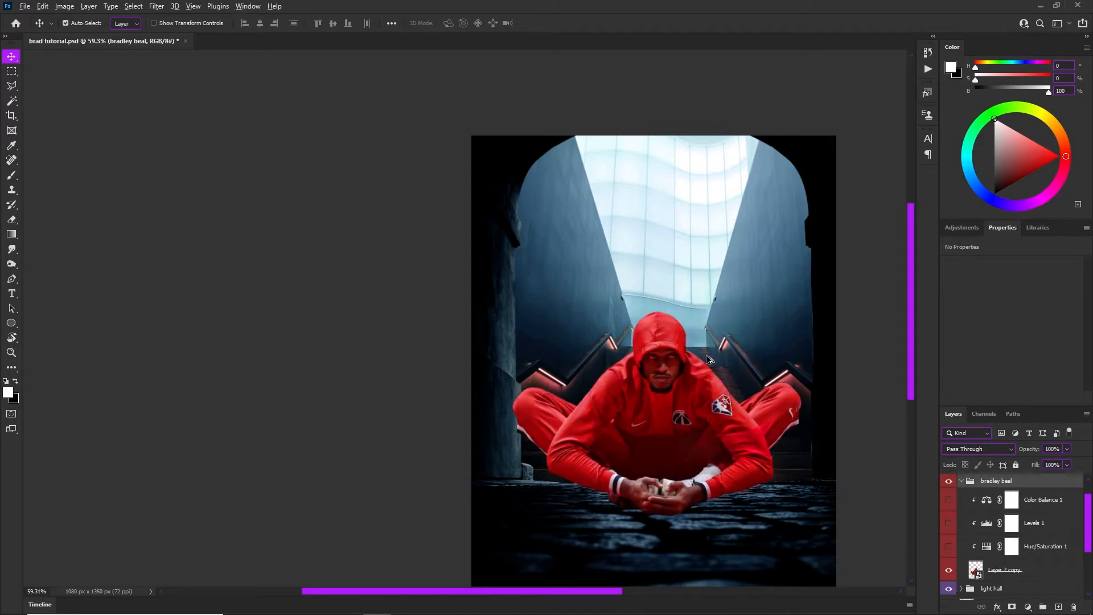
# Re-enable Hue/Saturation 1, Levels 1 and Color Balance 1 one by one on the subject and collapse the "bradley beal" group
pyautogui.scroll(1, 708, 359)
pyautogui.click(950, 548)
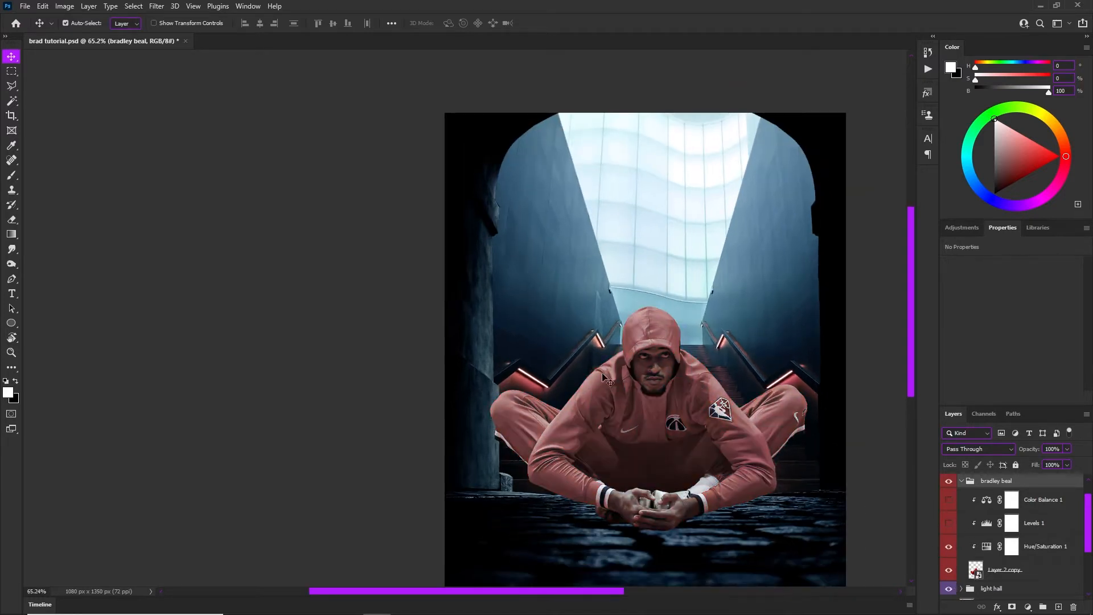
pyautogui.click(949, 523)
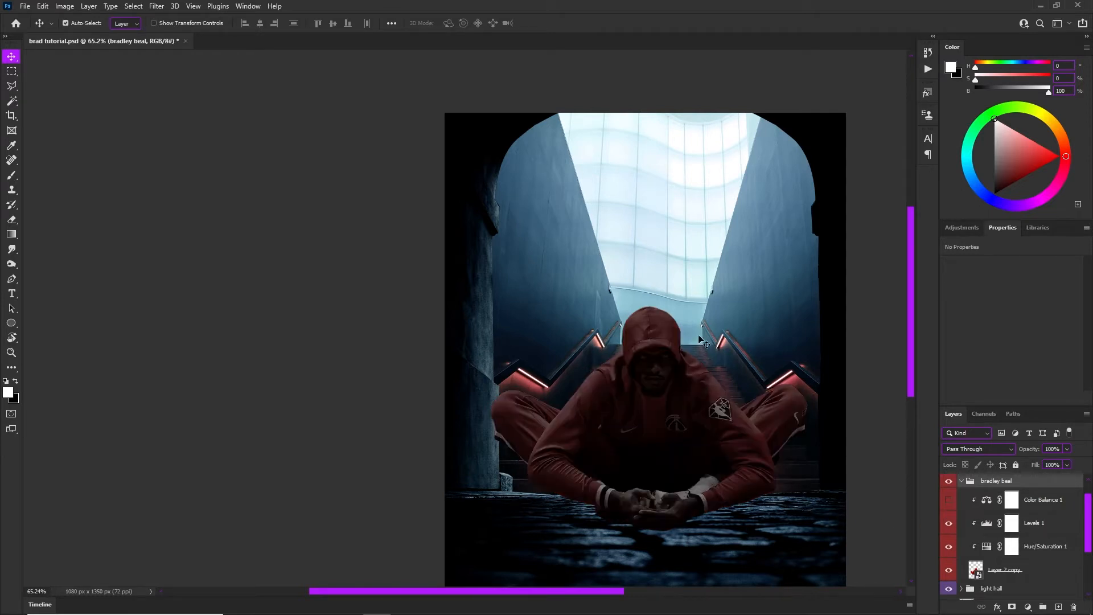
pyautogui.scroll(-5, 723, 279)
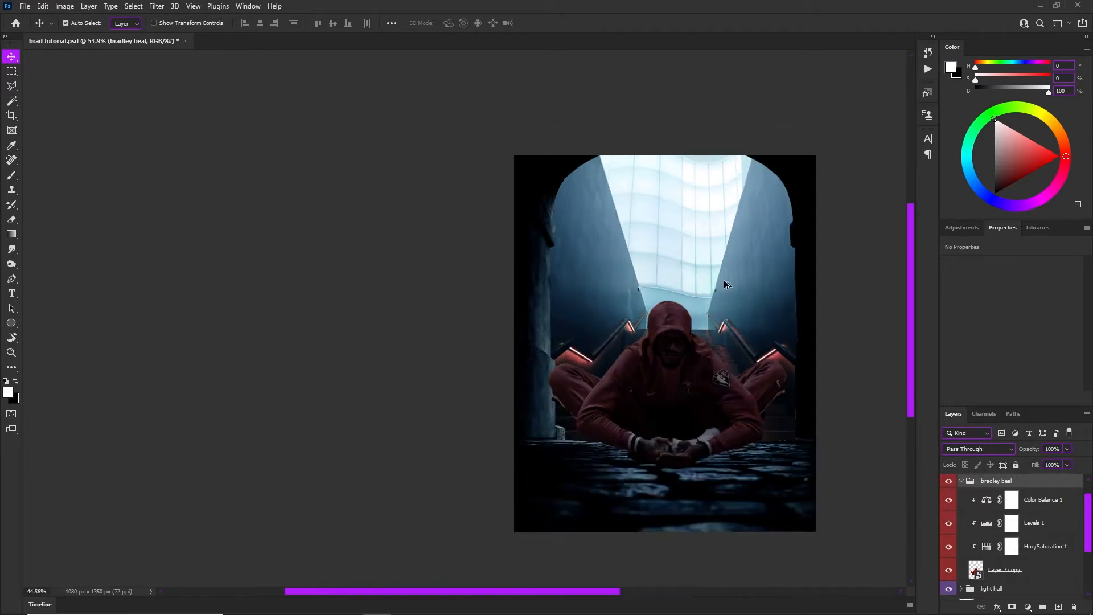
pyautogui.scroll(4, 705, 262)
pyautogui.scroll(1, 978, 510)
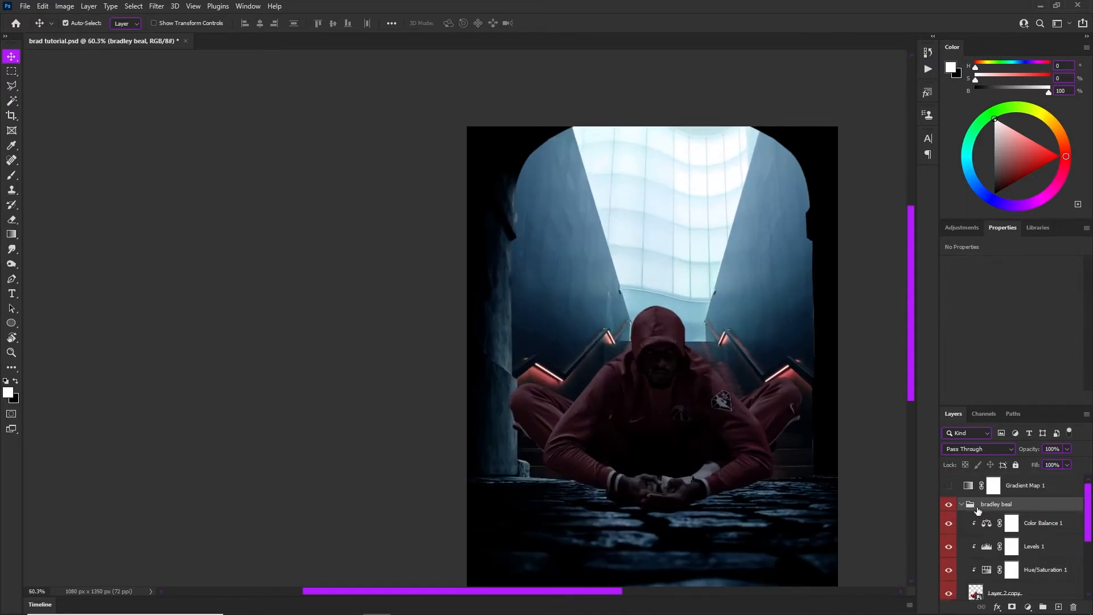
pyautogui.click(962, 504)
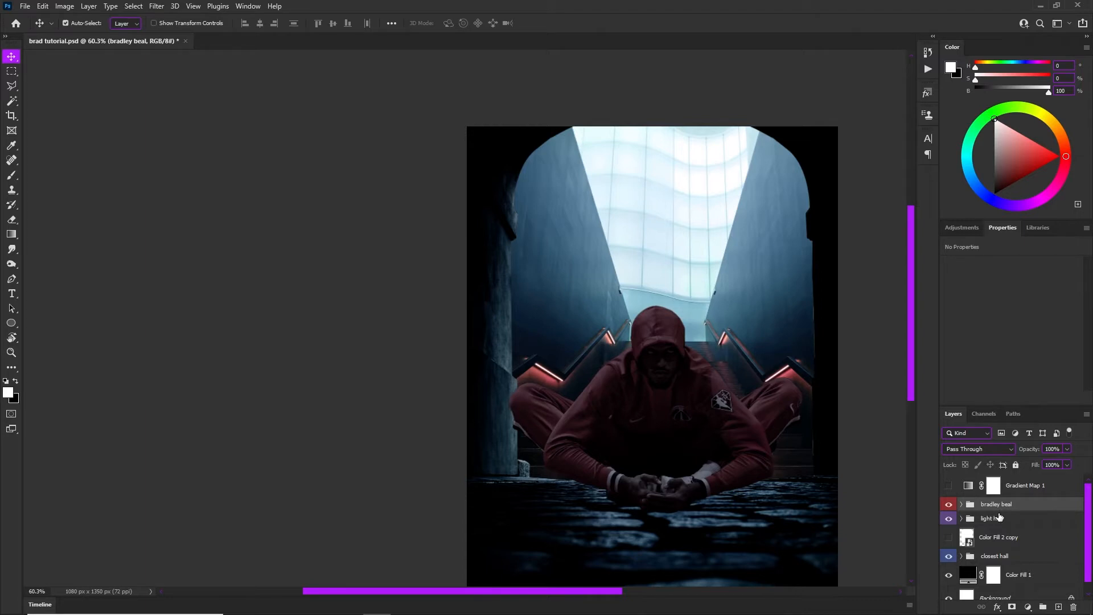
# Examine the whole composite up close and from afar, checking how the subject blends with the staircase, skylight and stone floor
pyautogui.scroll(-2, 455, 212)
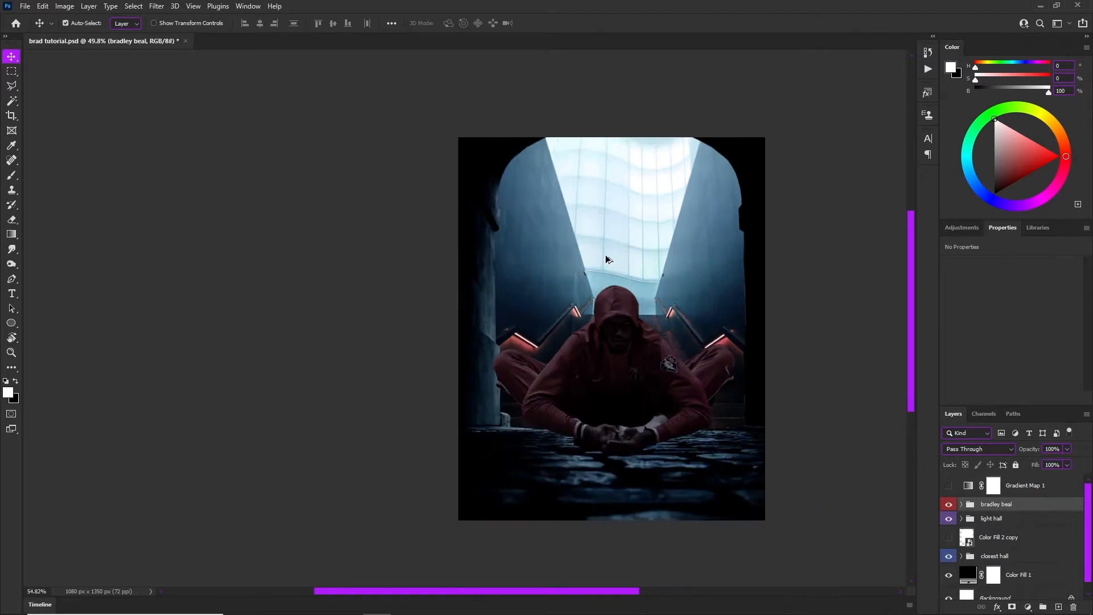
pyautogui.scroll(5, 608, 259)
pyautogui.scroll(1, 655, 364)
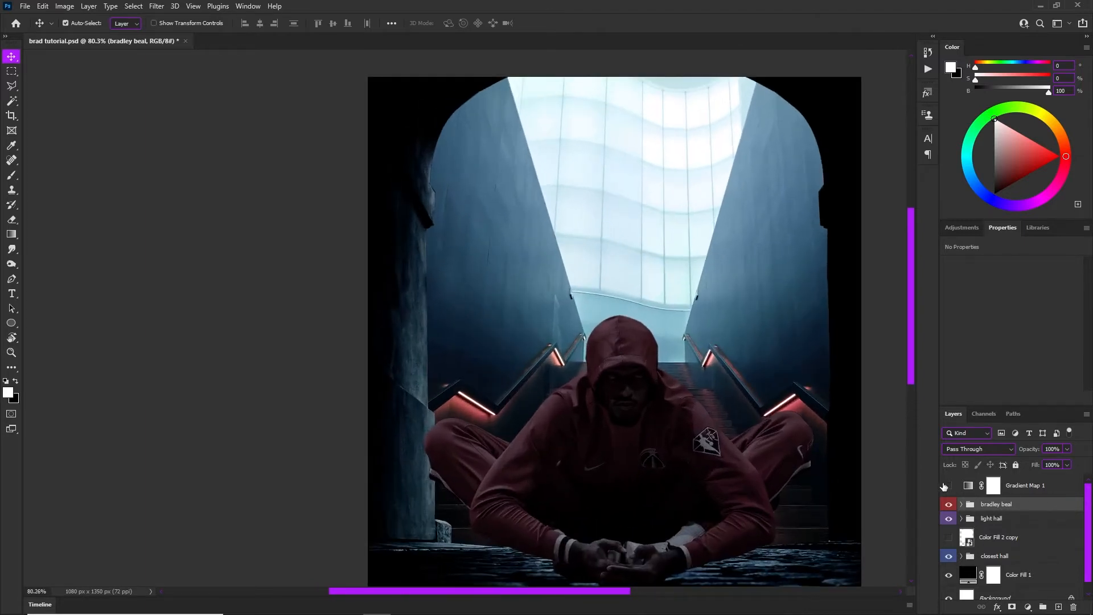
pyautogui.scroll(-1, 631, 333)
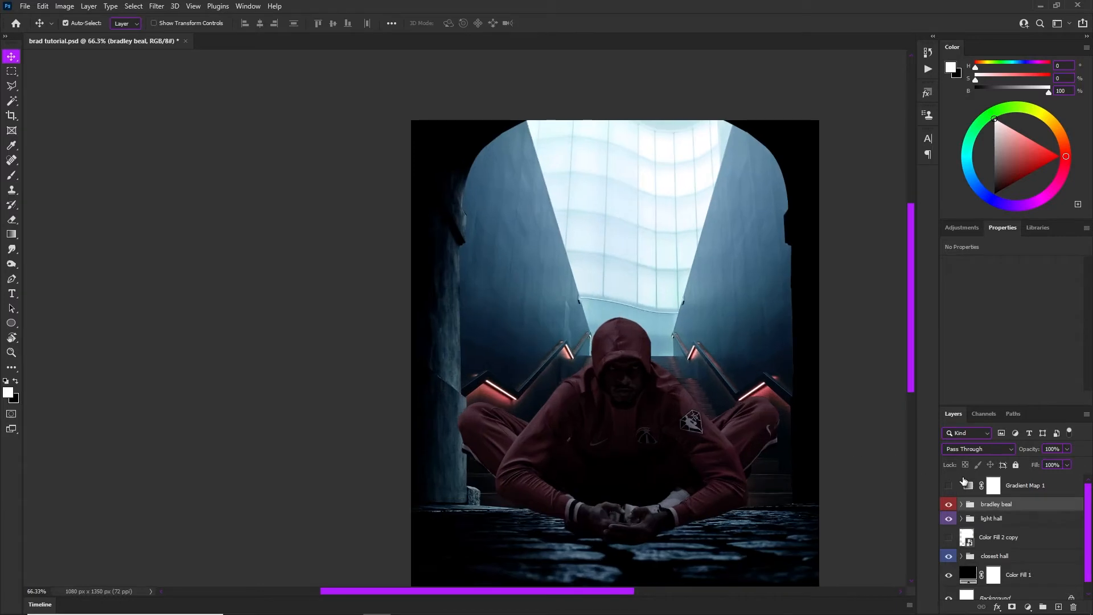
pyautogui.scroll(-1, 607, 279)
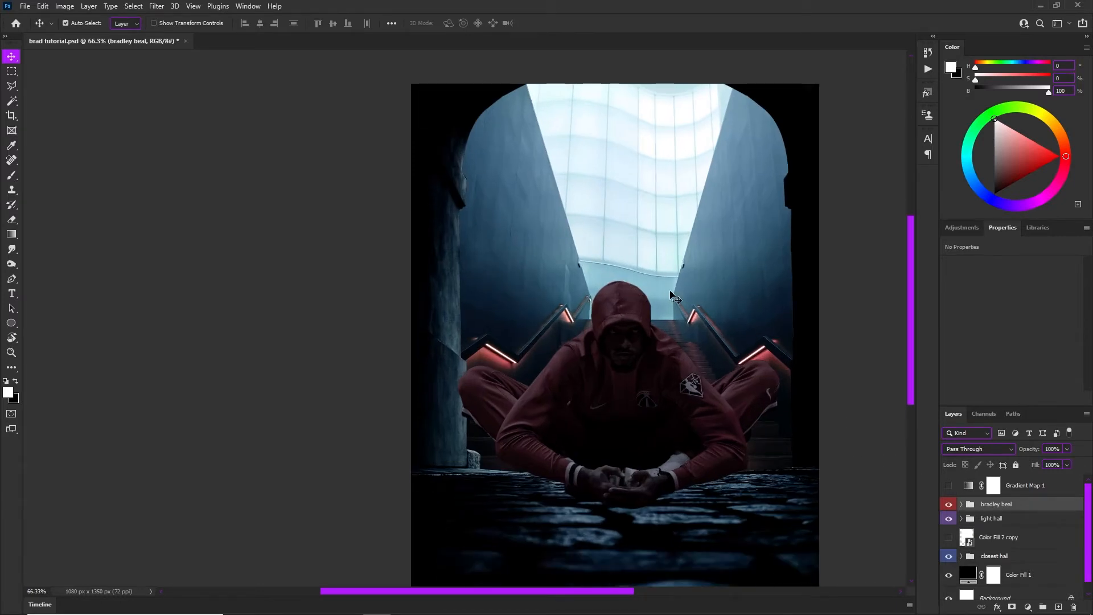
pyautogui.scroll(1, 630, 321)
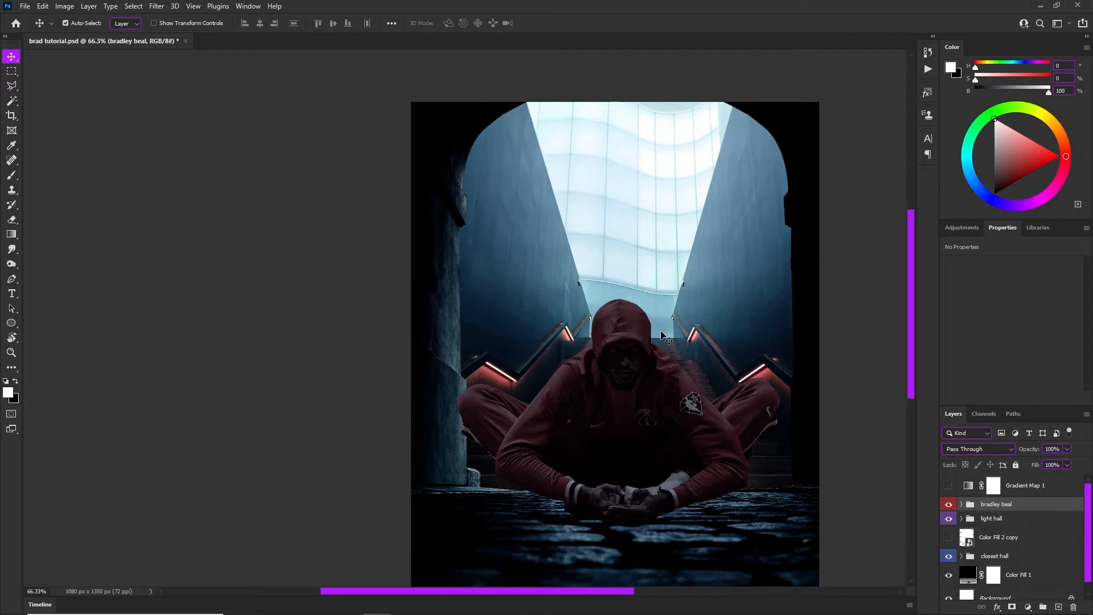
pyautogui.scroll(-1, 633, 259)
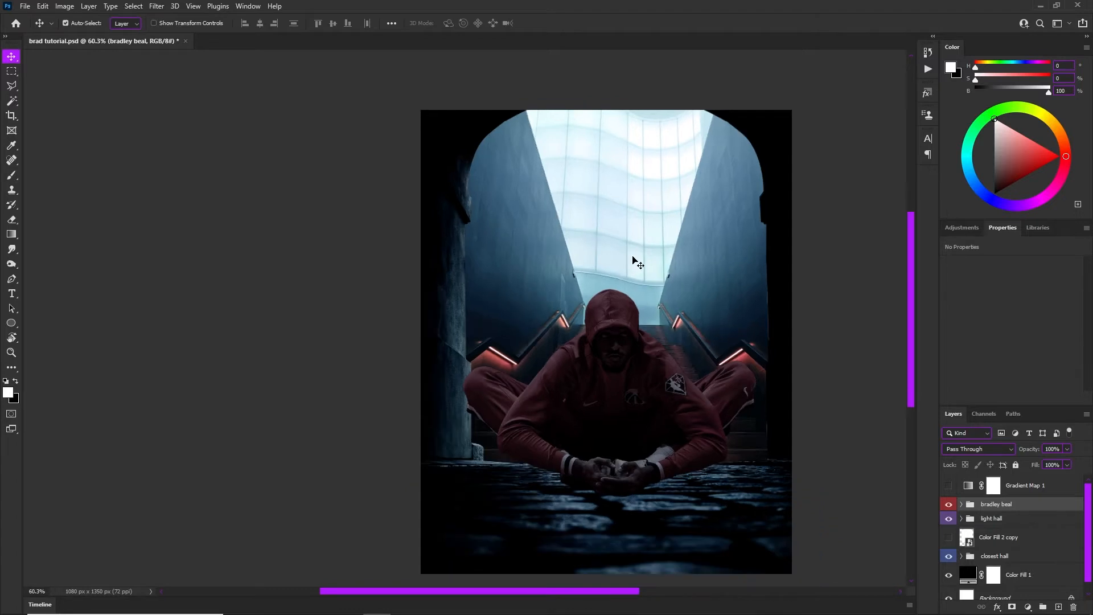
pyautogui.scroll(2, 631, 279)
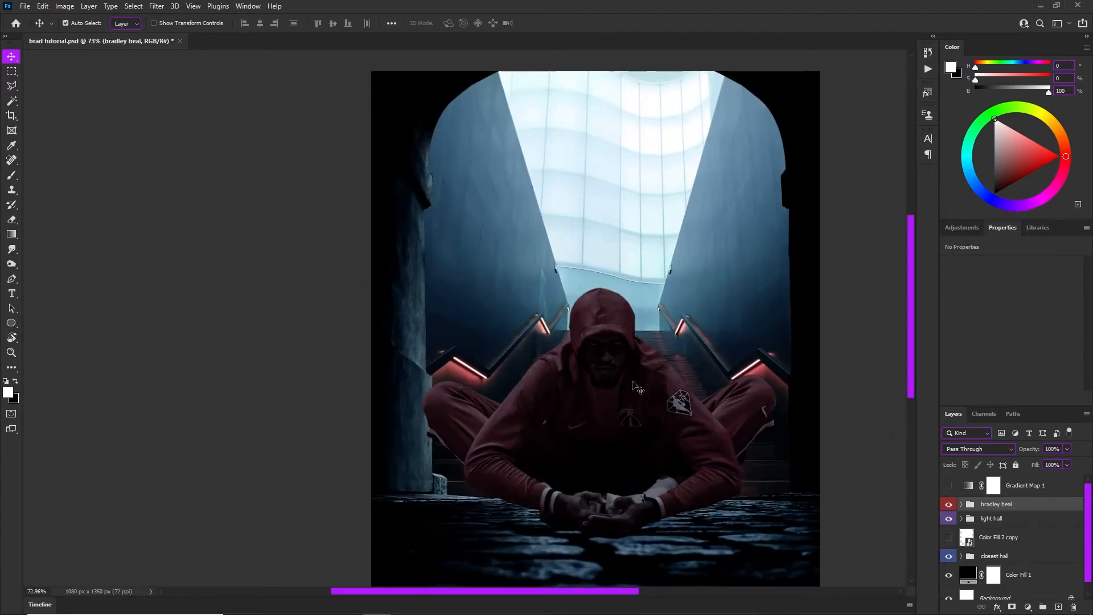
pyautogui.scroll(-4, 633, 386)
pyautogui.scroll(3, 631, 322)
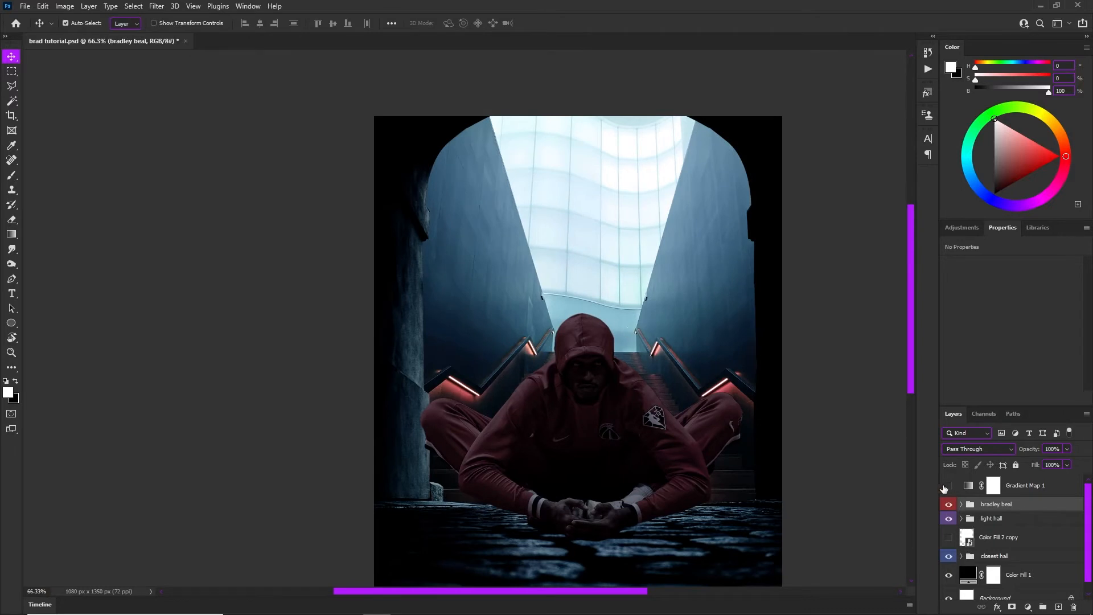
pyautogui.scroll(-2, 550, 350)
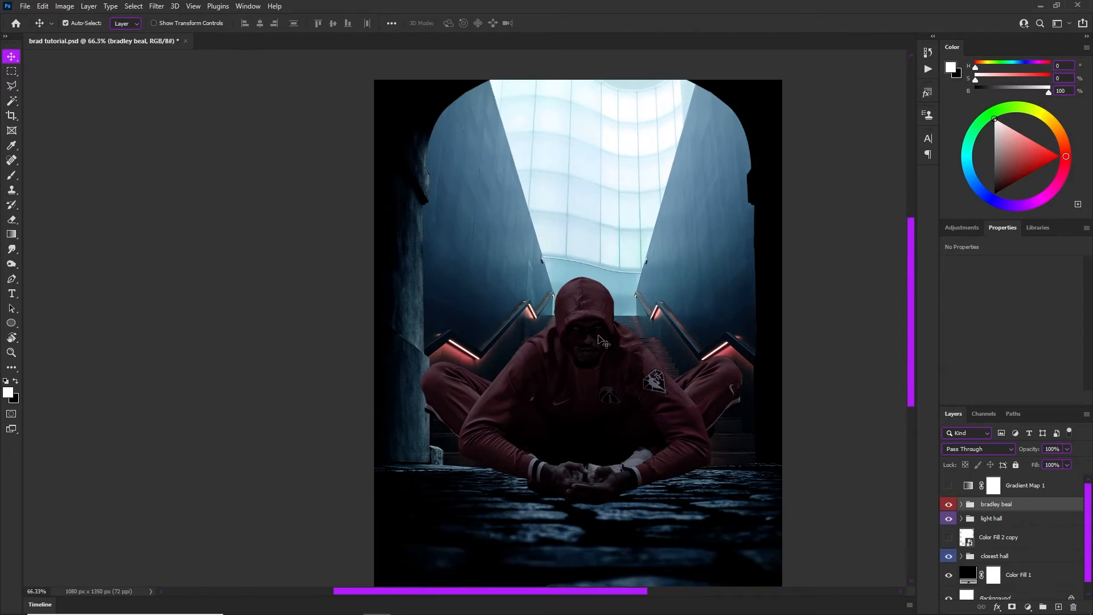
pyautogui.scroll(1, 655, 376)
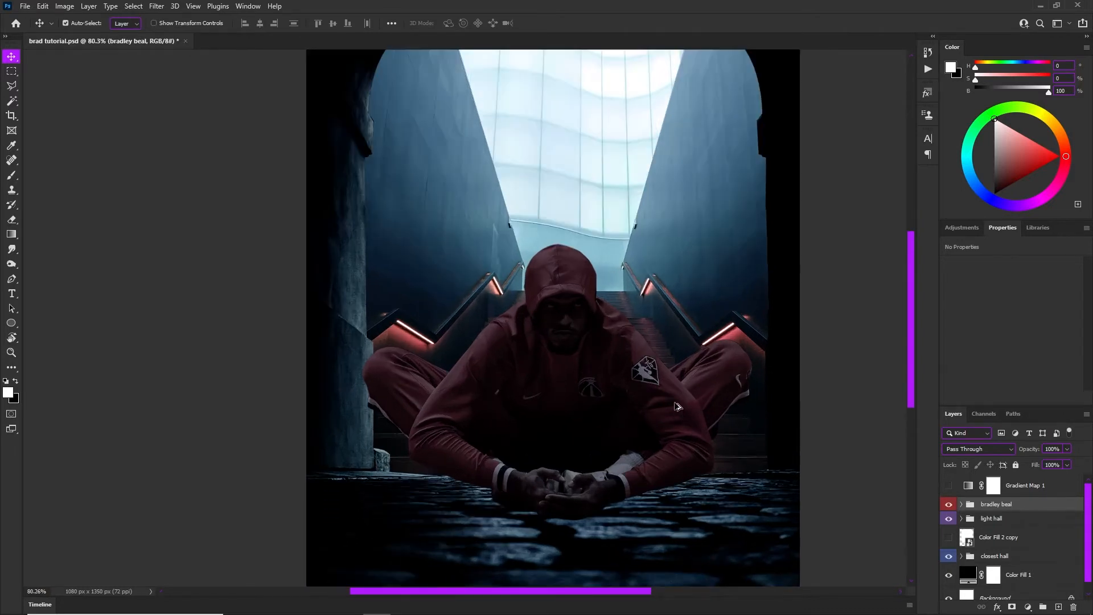
pyautogui.scroll(-2, 627, 318)
pyautogui.scroll(1, 613, 302)
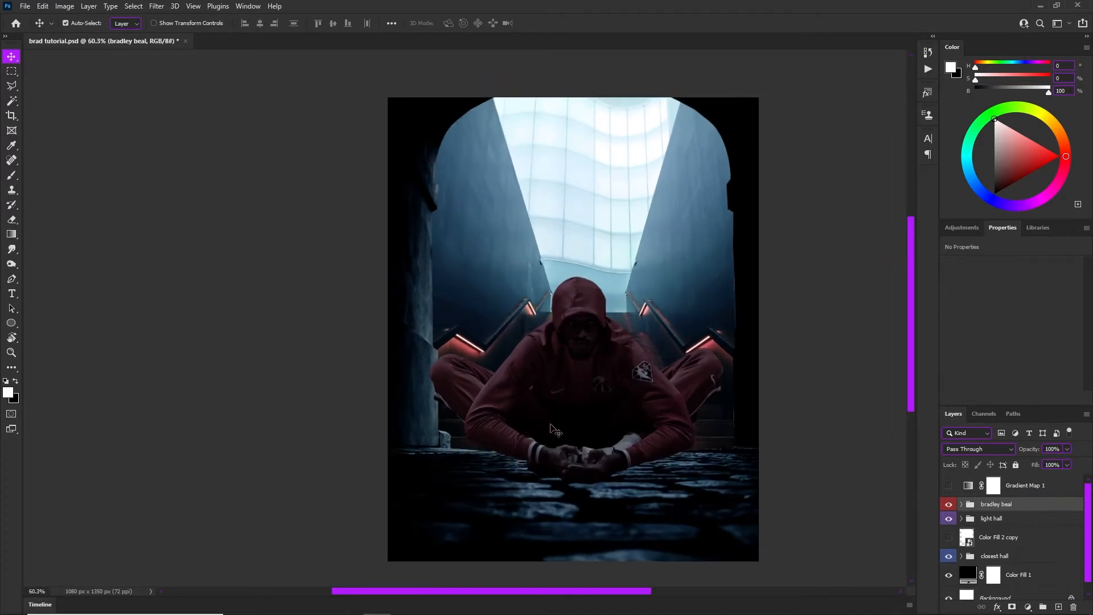
# Show the Gradient Map 1 adjustment above all groups and open its settings
pyautogui.click(947, 485)
pyautogui.click(1043, 485)
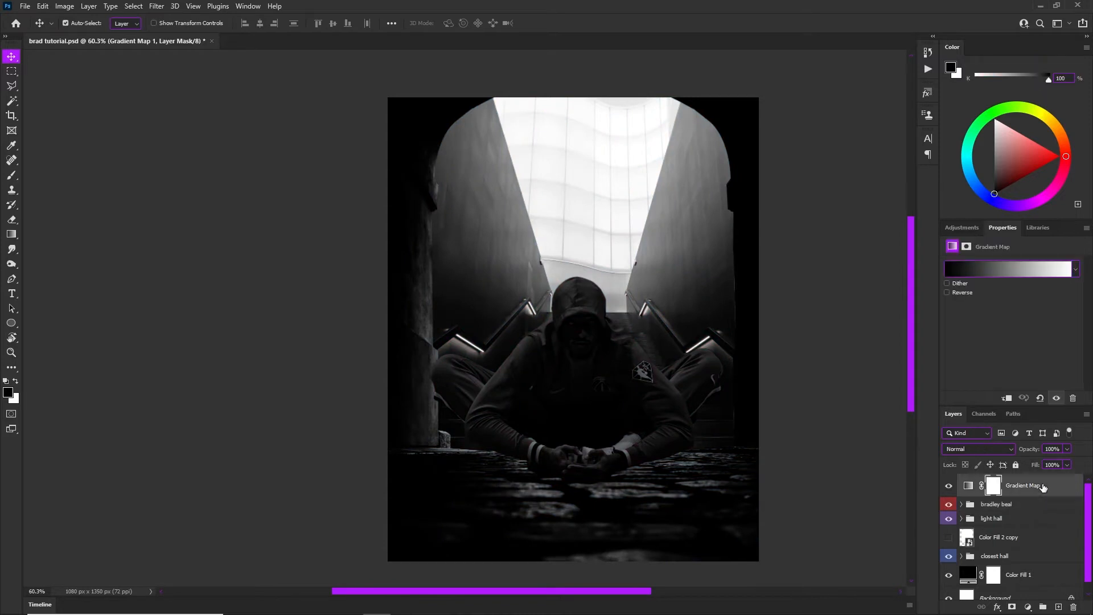
# Try adding a second Gradient Map adjustment above Gradient Map 1, and delete it again
pyautogui.click(1029, 608)
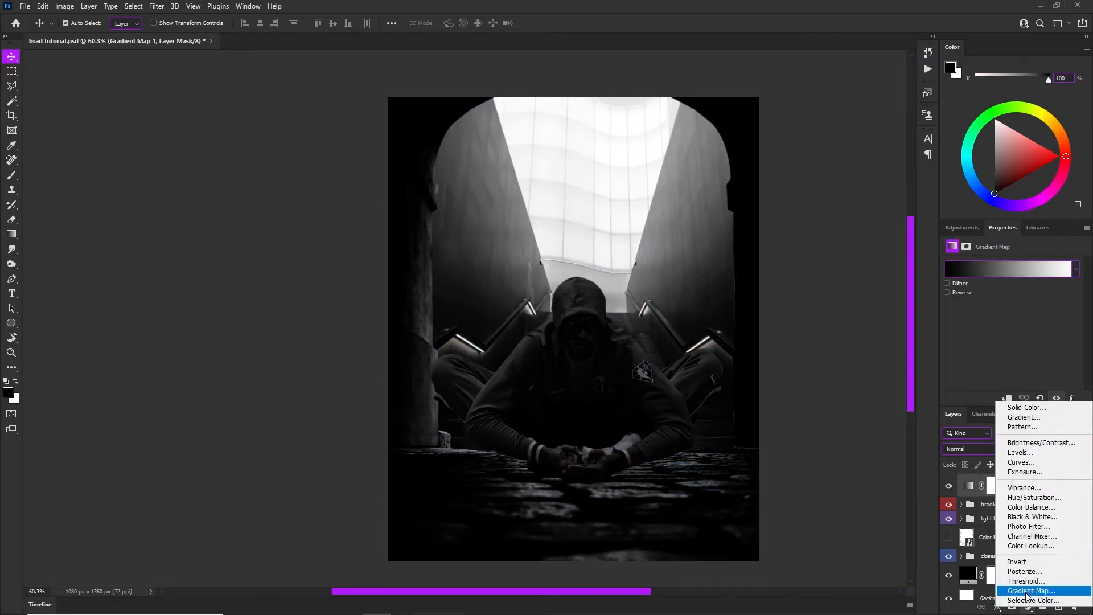
pyautogui.click(1031, 591)
pyautogui.click(1010, 485)
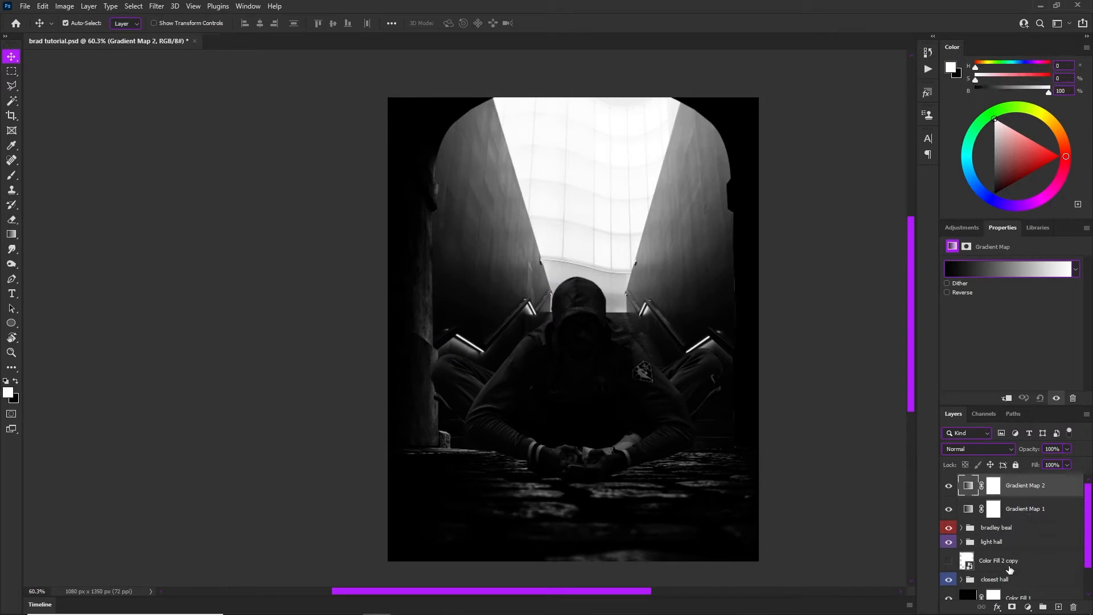
pyautogui.press('Delete')
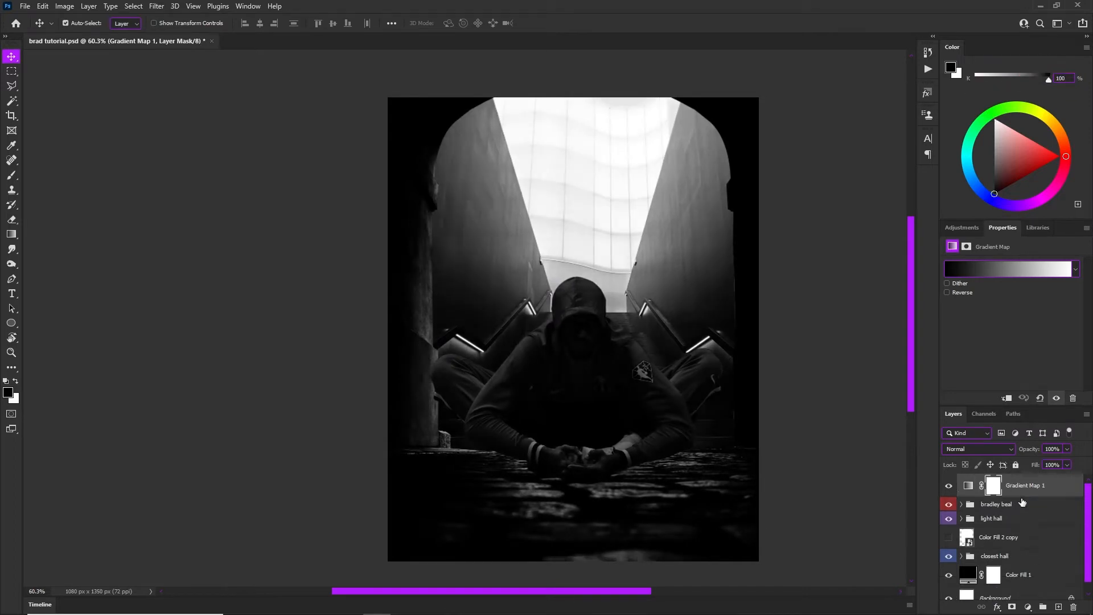
# Inspect Gradient Map 1's Black, White gradient and compare the tones of the subject and stone floor up close and from afar
pyautogui.click(976, 269)
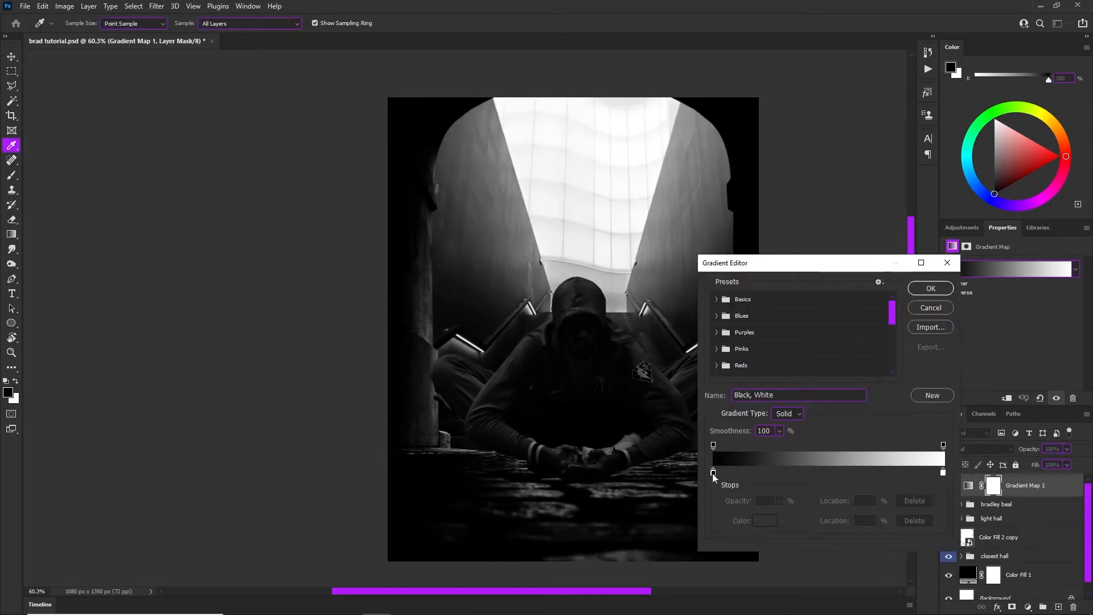
pyautogui.click(920, 294)
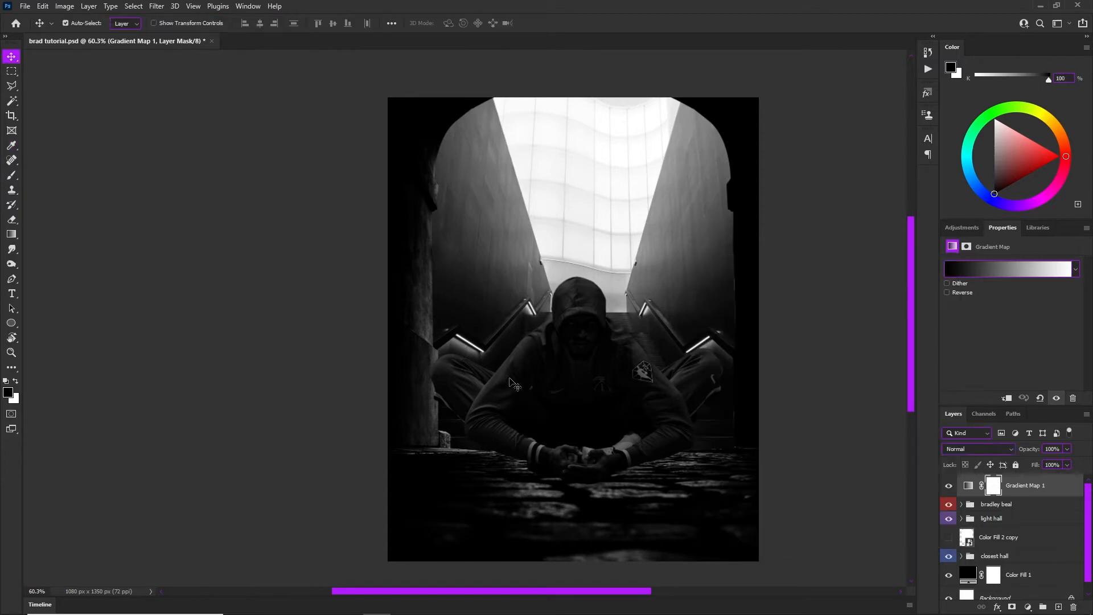
pyautogui.scroll(5, 555, 284)
pyautogui.scroll(-5, 572, 295)
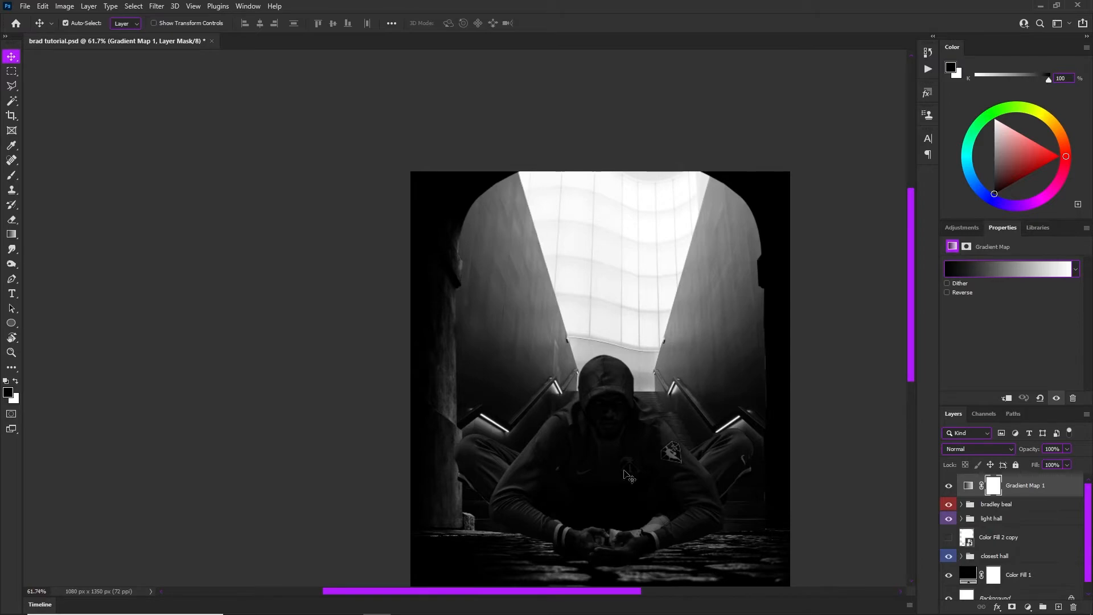
pyautogui.scroll(-5, 569, 285)
pyautogui.scroll(5, 583, 449)
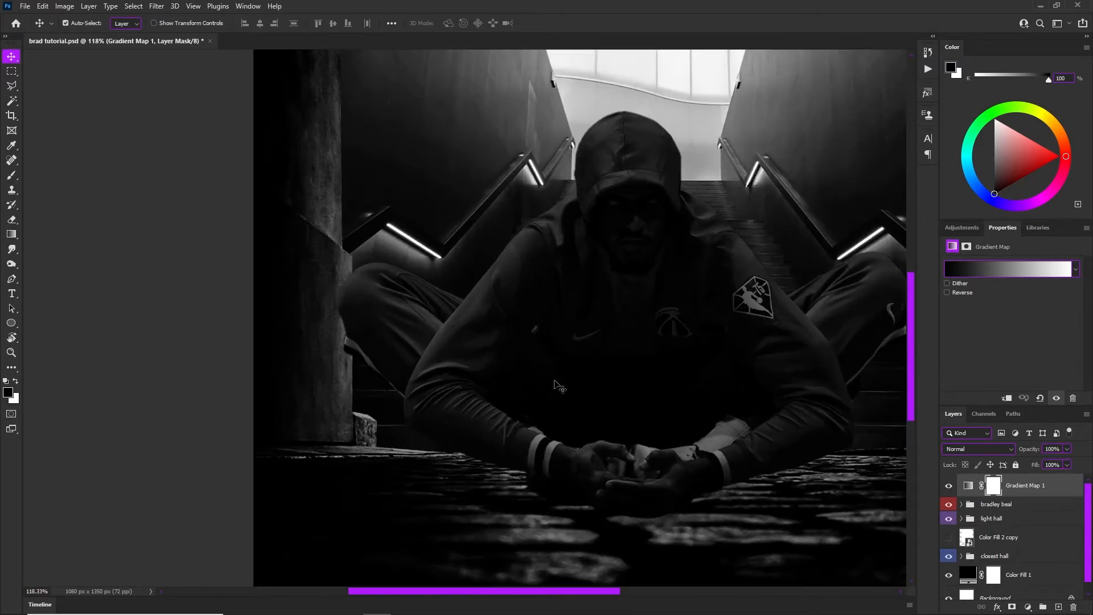
pyautogui.scroll(-5, 561, 387)
pyautogui.scroll(5, 602, 470)
pyautogui.scroll(1, 602, 469)
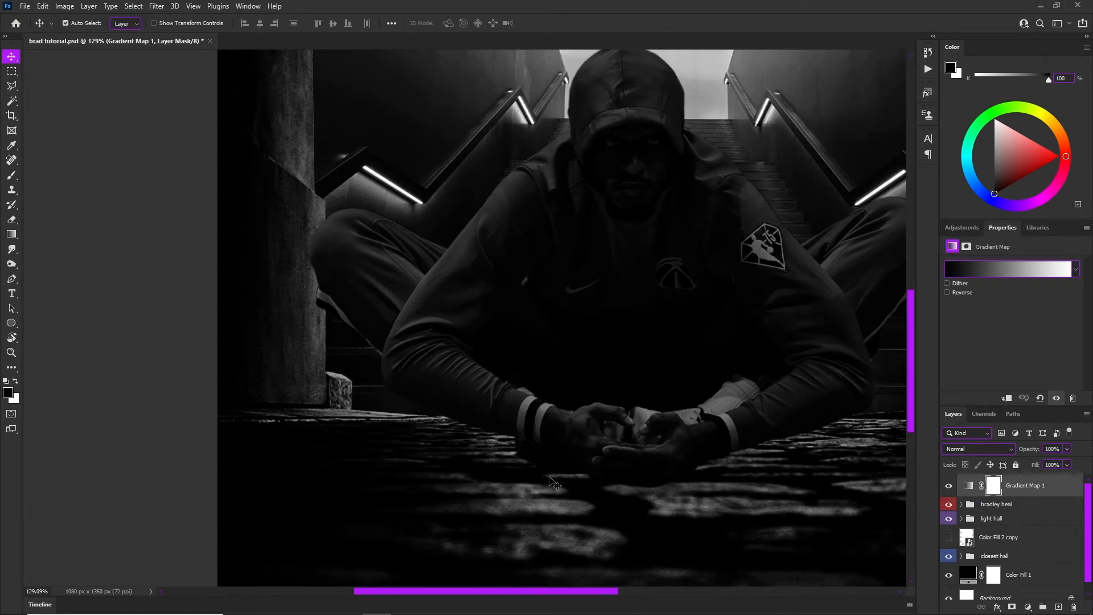
pyautogui.scroll(-7, 625, 478)
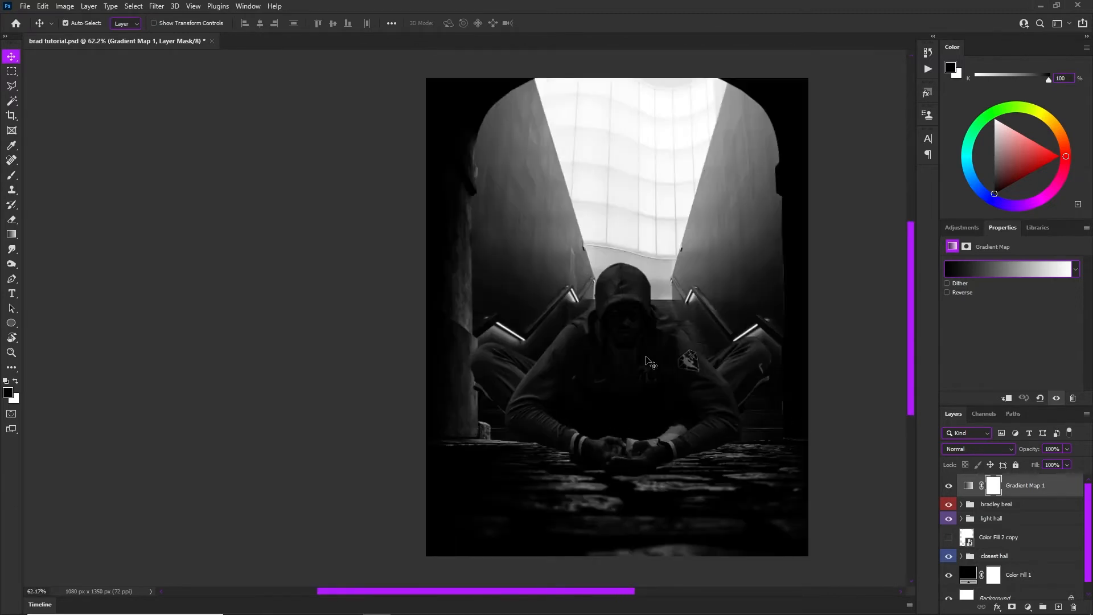
pyautogui.scroll(2, 612, 453)
pyautogui.scroll(5, 649, 536)
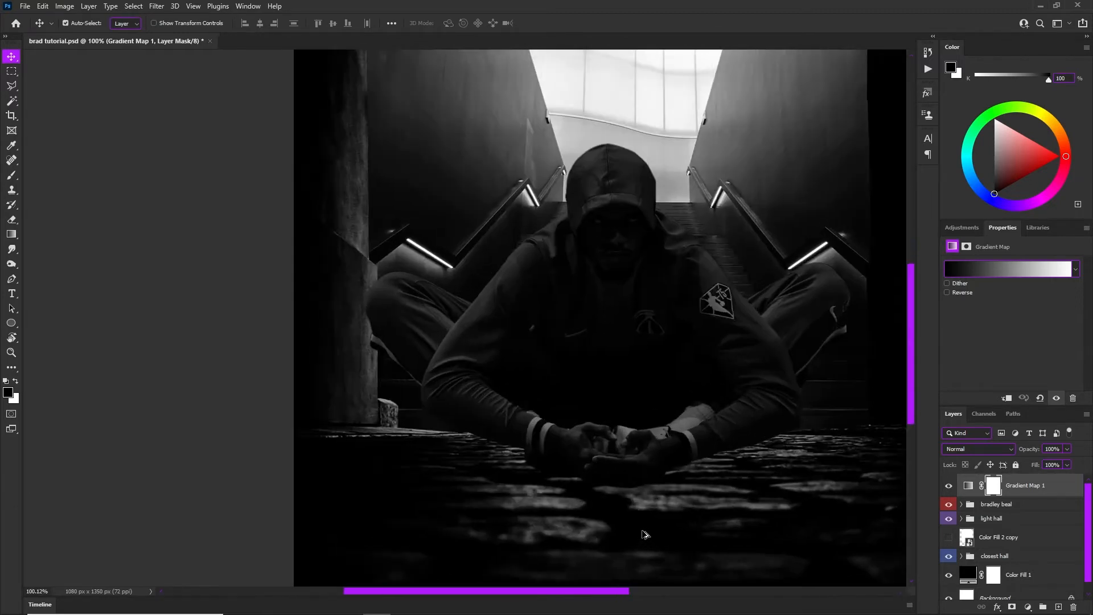
# Add a clipped Exposure adjustment of about -11.87 above Color Balance 3 in the "closest hall" group and invert its mask to black
pyautogui.click(719, 502)
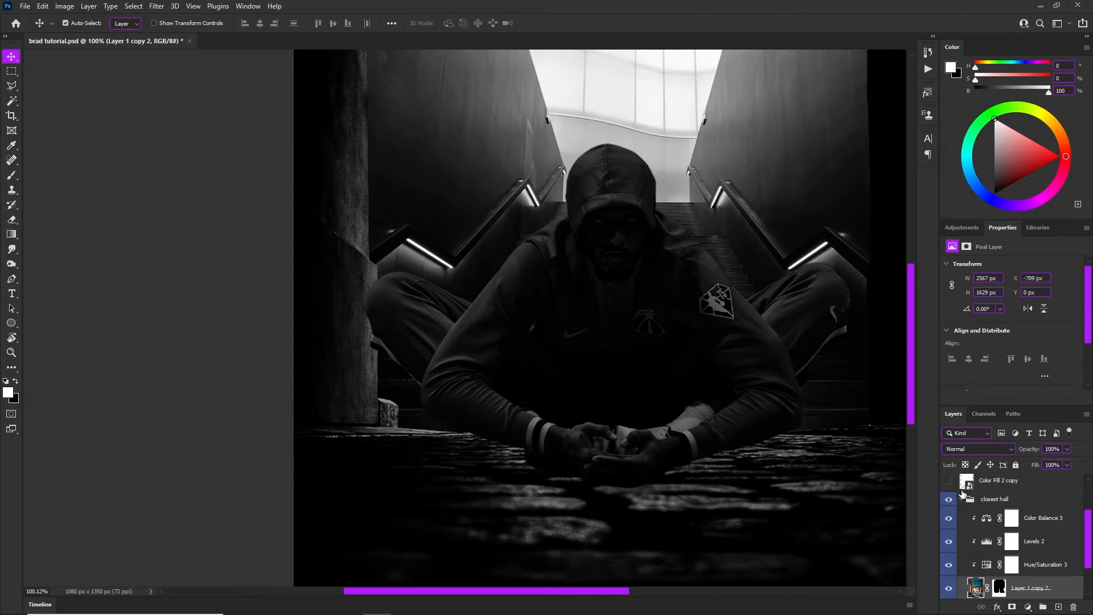
pyautogui.scroll(-2, 564, 456)
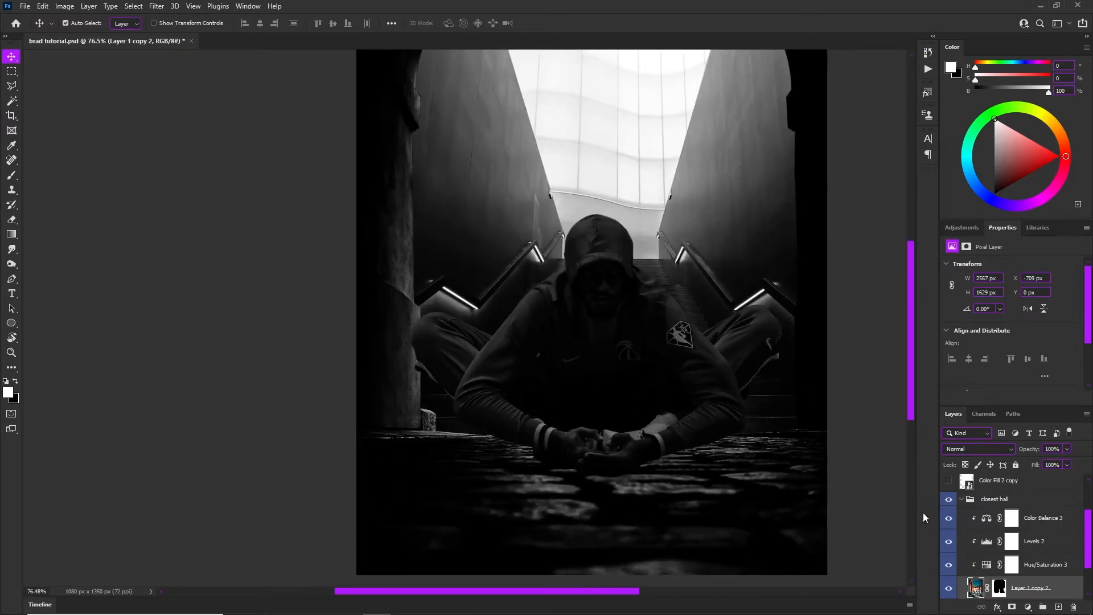
pyautogui.click(1043, 518)
pyautogui.click(1028, 607)
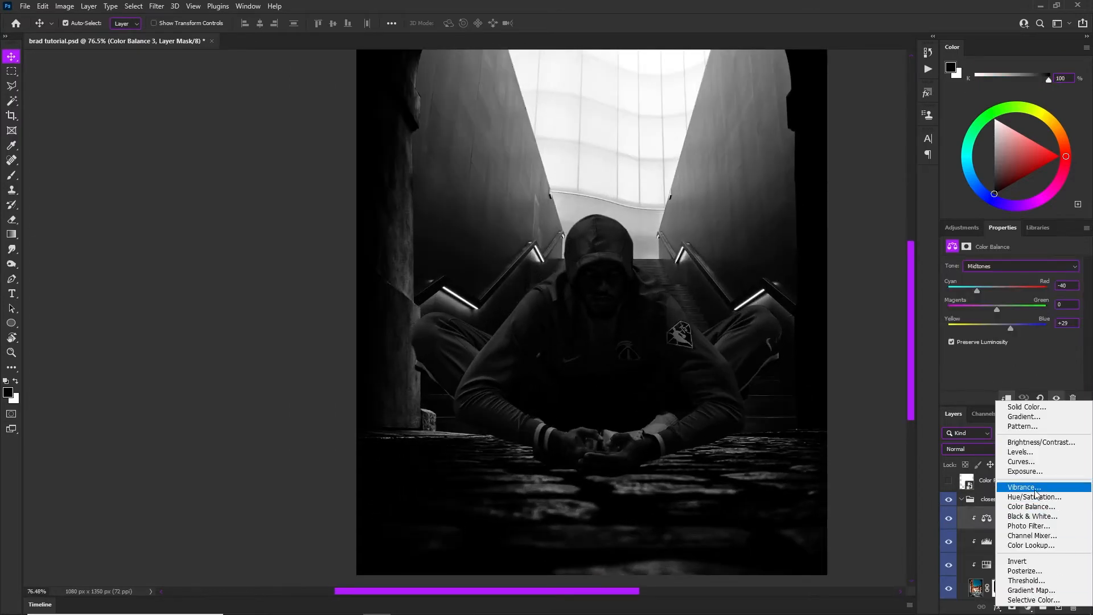
pyautogui.click(1019, 471)
pyautogui.keyDown('alt'); pyautogui.click(1028, 524); pyautogui.keyUp('alt')
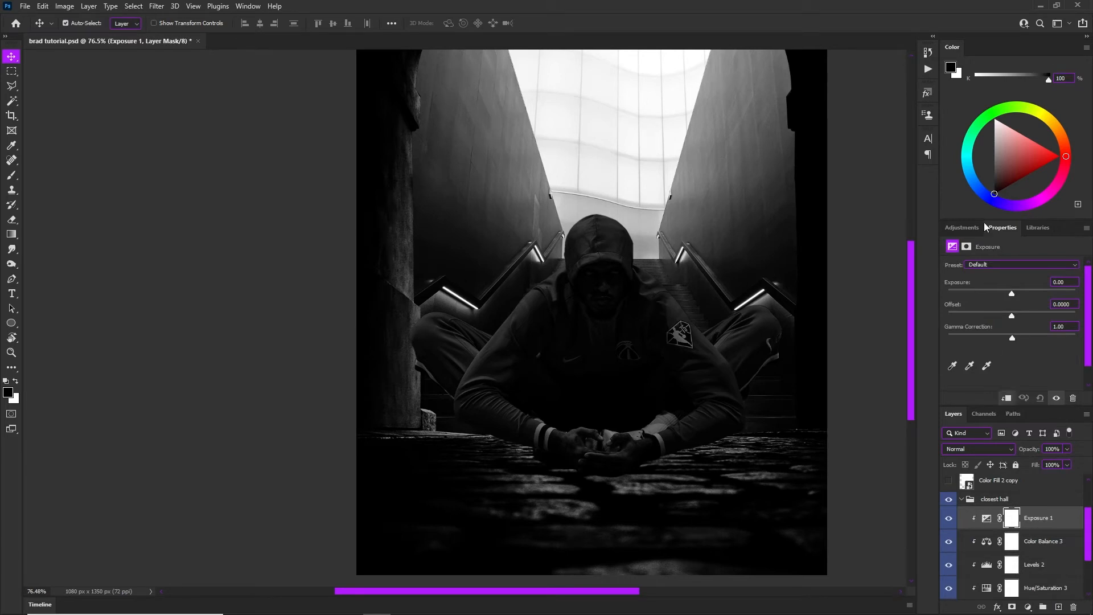
pyautogui.moveTo(1012, 294); pyautogui.dragTo(966, 297)
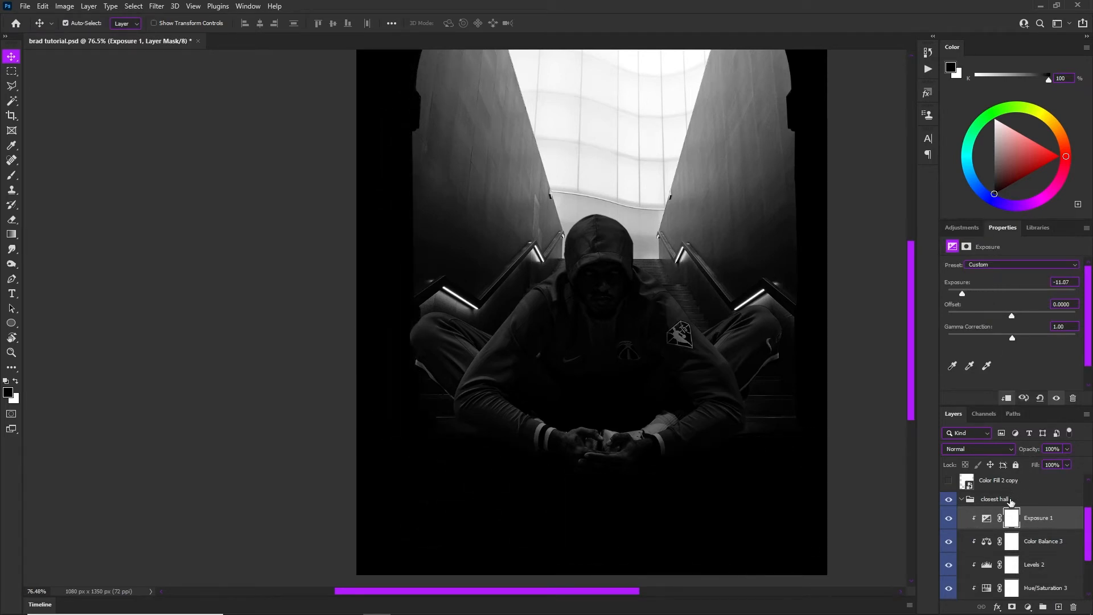
pyautogui.click(1012, 521)
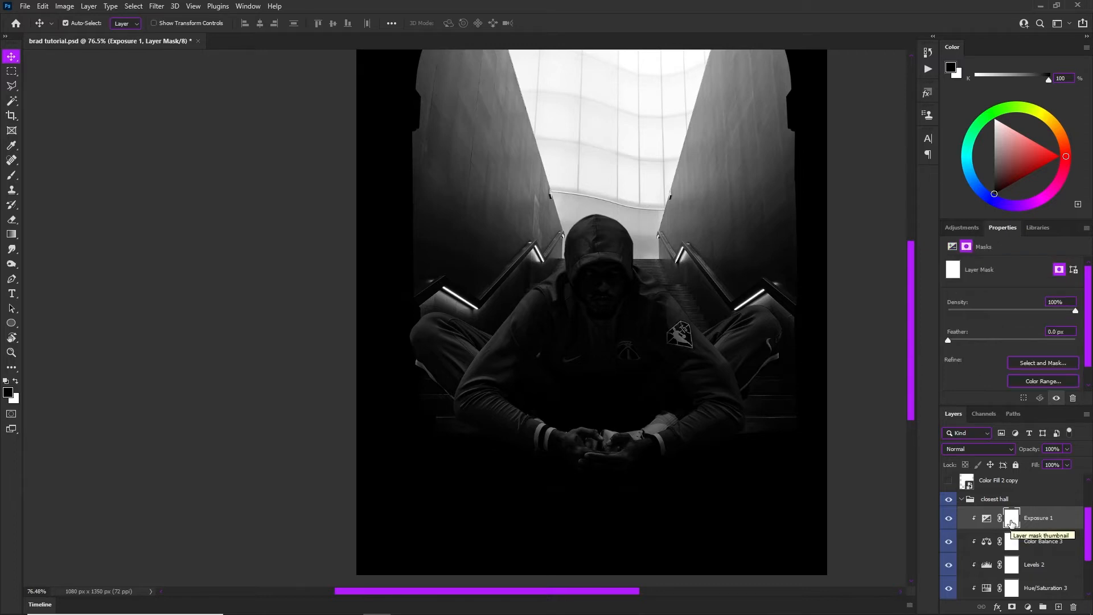
pyautogui.hotkey('ctrl', 'i')
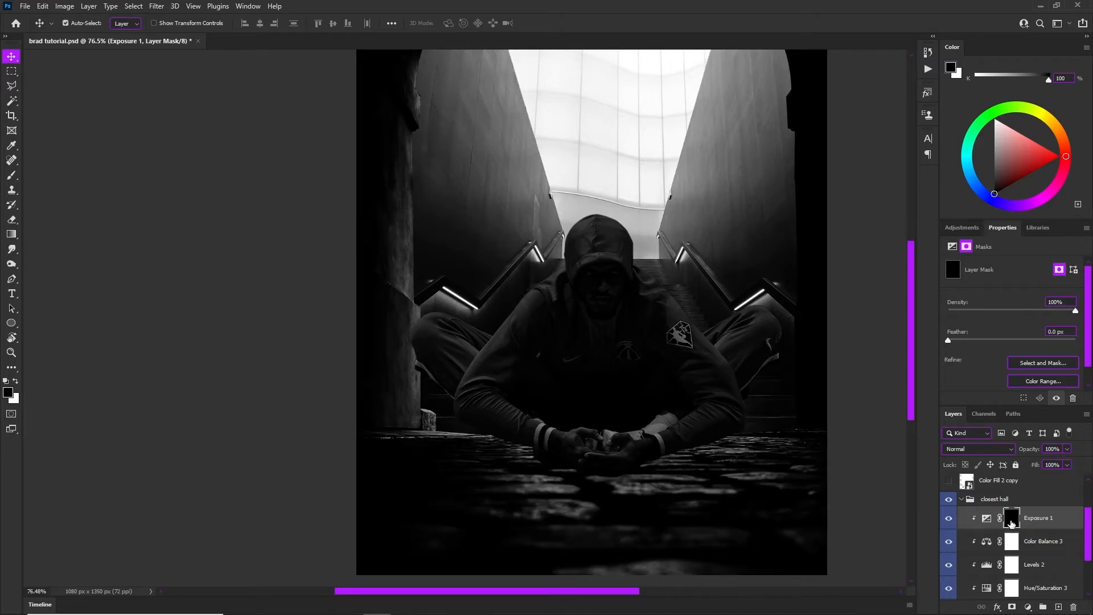
# Choose the Brush tool and flatten its round 197 px tip with 17% hardness into a thin horizontal ellipse
pyautogui.press('b')
pyautogui.keyDown('alt'); pyautogui.rightClick(658, 464); pyautogui.keyUp('alt')
pyautogui.rightClick(599, 303)
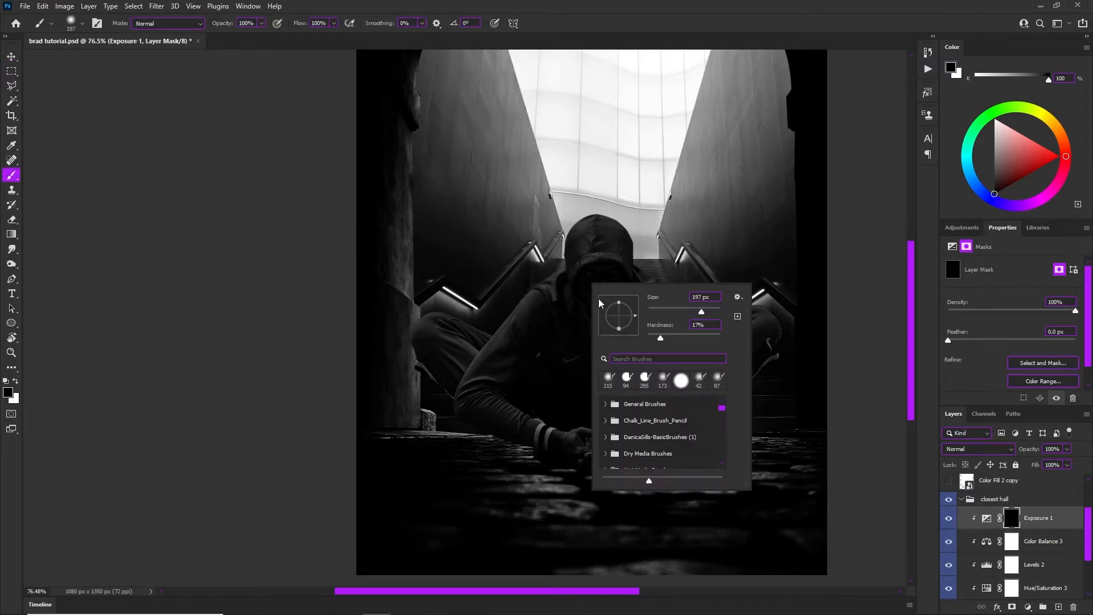
pyautogui.click(527, 294)
pyautogui.rightClick(527, 294)
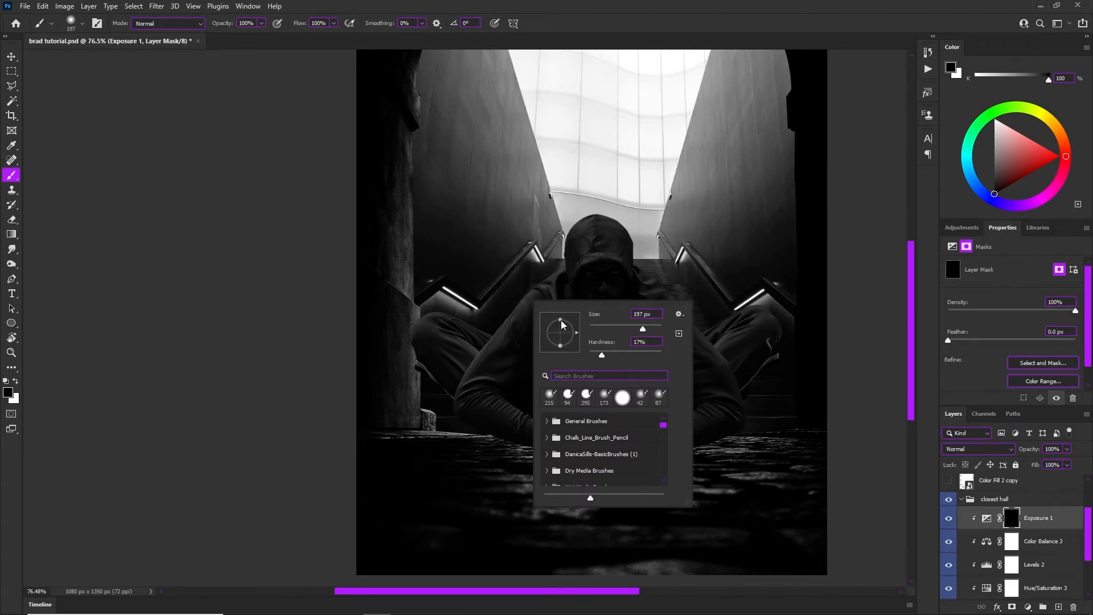
pyautogui.moveTo(560, 321); pyautogui.dragTo(561, 329)
pyautogui.click(448, 368)
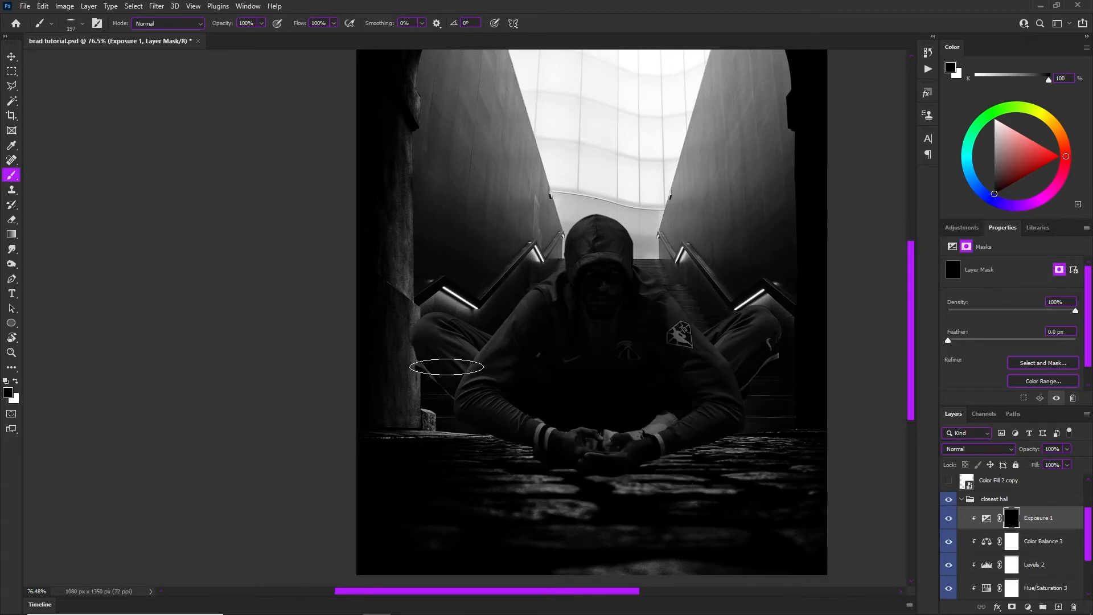
# Paint white on the Exposure 1 mask to darken the stone floor under the subject's hands and arms, lowering the flow to 52%
pyautogui.press('x')
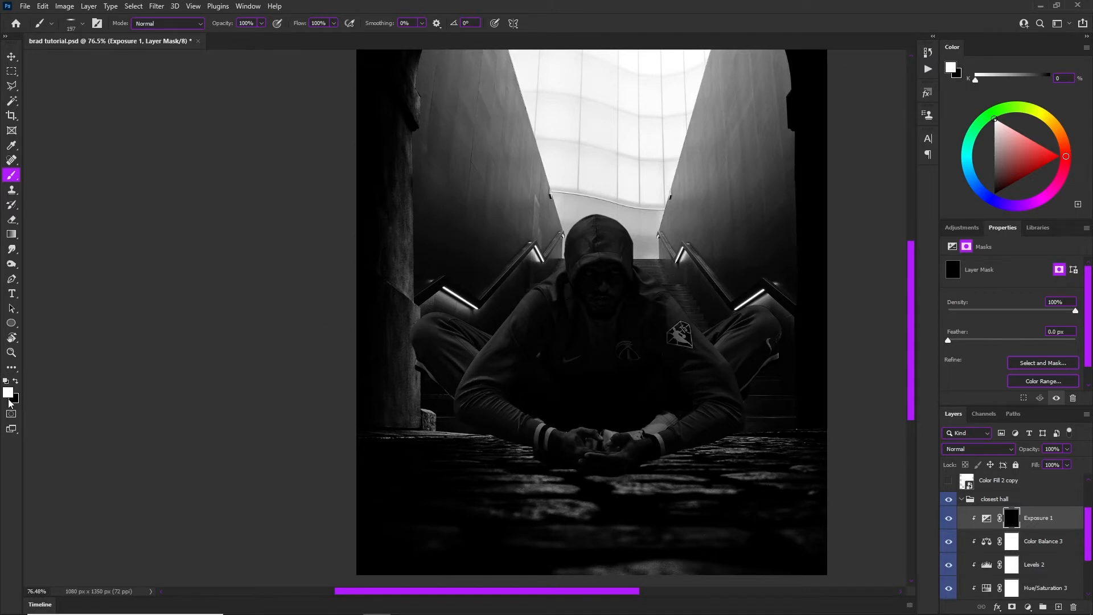
pyautogui.moveTo(504, 499)
pyautogui.mouseDown()
pyautogui.moveTo(534, 490)
pyautogui.moveTo(553, 320)
pyautogui.moveTo(555, 396)
pyautogui.mouseUp()
pyautogui.scroll(3, 555, 396)
pyautogui.moveTo(333, 23)
pyautogui.mouseDown()
pyautogui.moveTo(322, 41)
pyautogui.moveTo(309, 38)
pyautogui.mouseUp()
pyautogui.moveTo(628, 517); pyautogui.dragTo(615, 512)
pyautogui.click(578, 477)
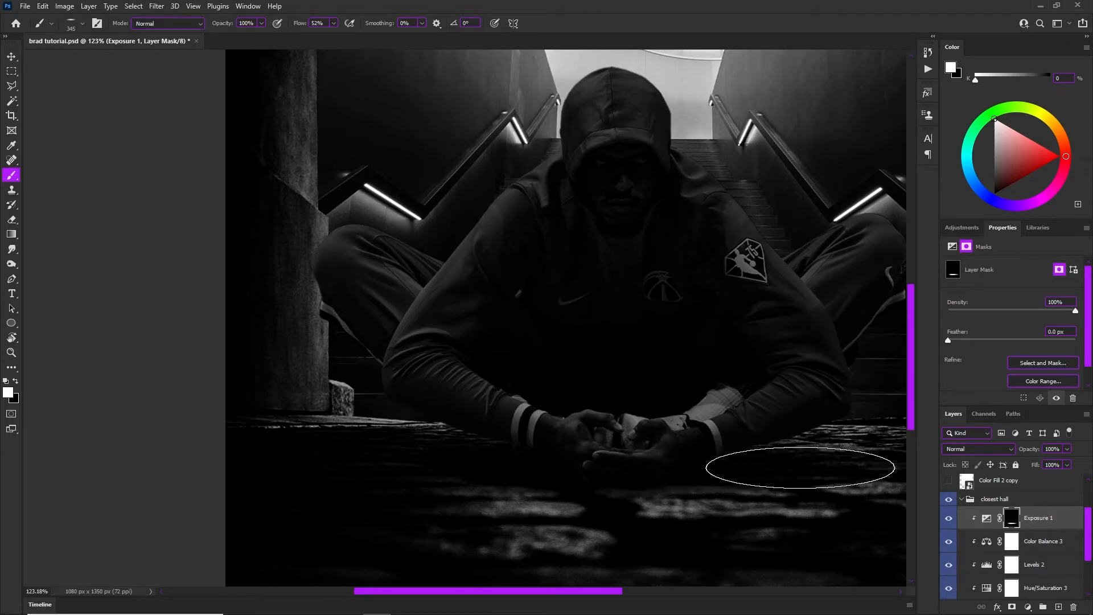
pyautogui.scroll(-2, 653, 463)
pyautogui.scroll(2, 653, 462)
pyautogui.moveTo(657, 465); pyautogui.dragTo(671, 465)
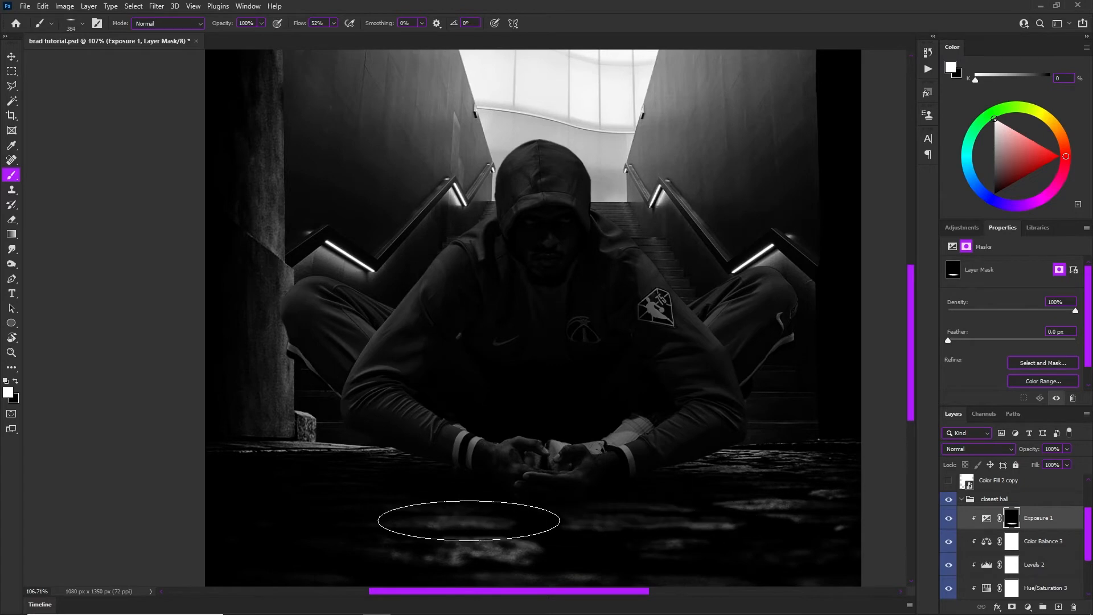
pyautogui.scroll(-3, 506, 545)
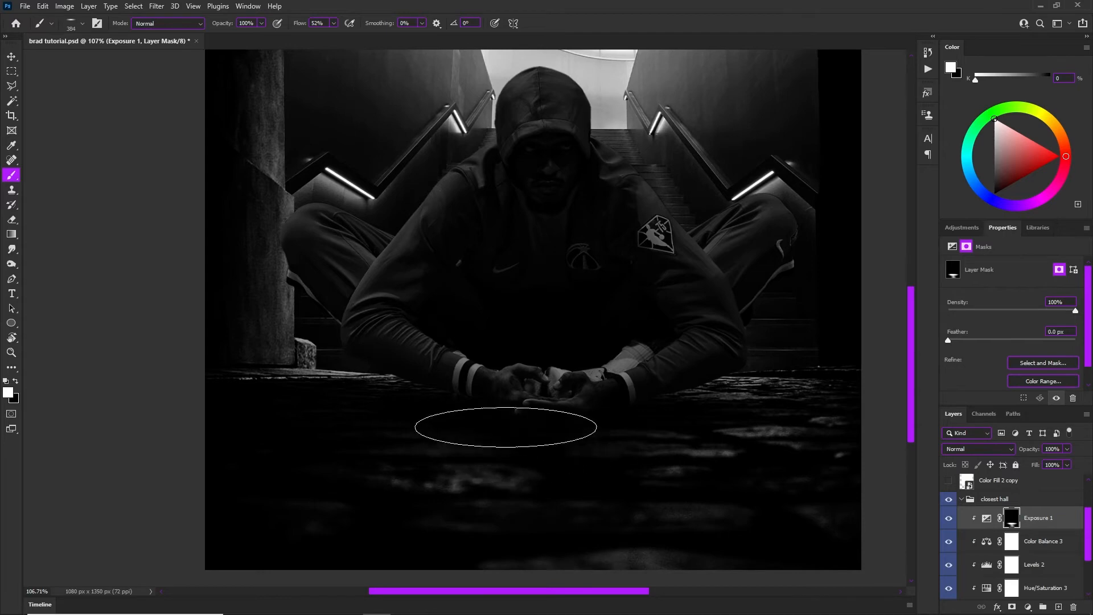
# Examine the whole composite from afar and closer up to judge the darkened floor beneath the subject
pyautogui.scroll(-4, 692, 461)
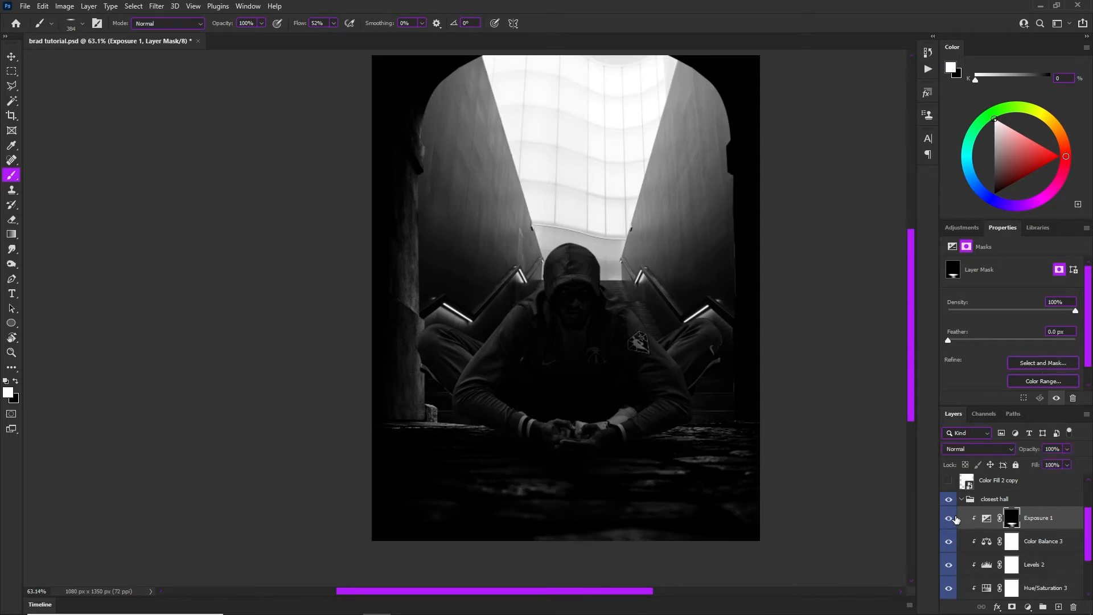
pyautogui.scroll(-2, 482, 292)
pyautogui.scroll(2, 537, 358)
pyautogui.press('v')
pyautogui.scroll(-3, 540, 372)
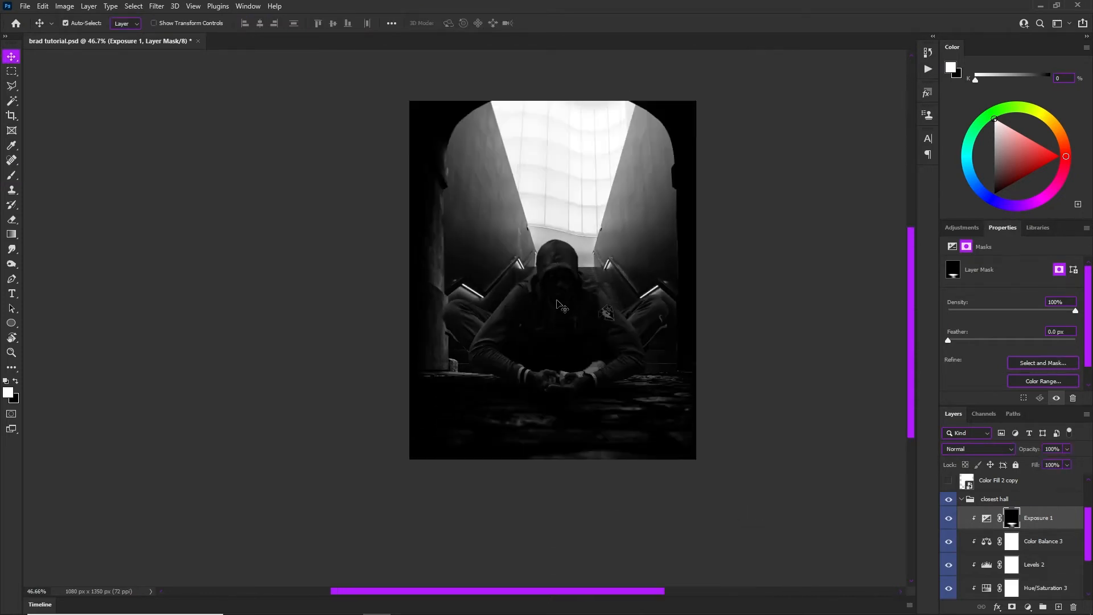
pyautogui.scroll(2, 541, 372)
pyautogui.scroll(2, 580, 316)
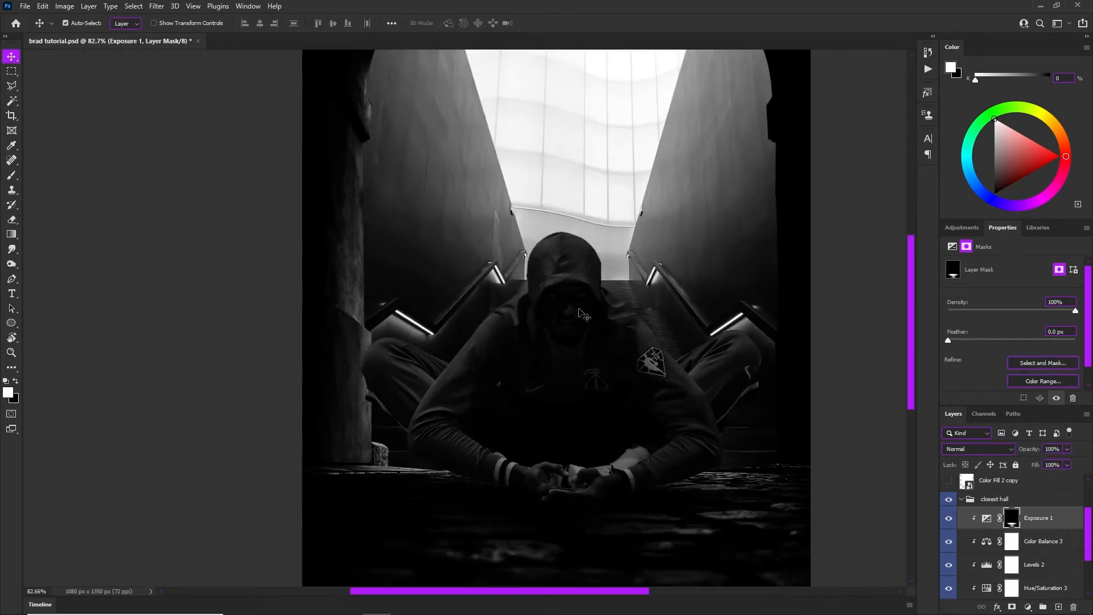
# Add an Exposure adjustment of -7.50 clipped to the subject above Color Balance 1 and invert its mask to black
pyautogui.click(579, 335)
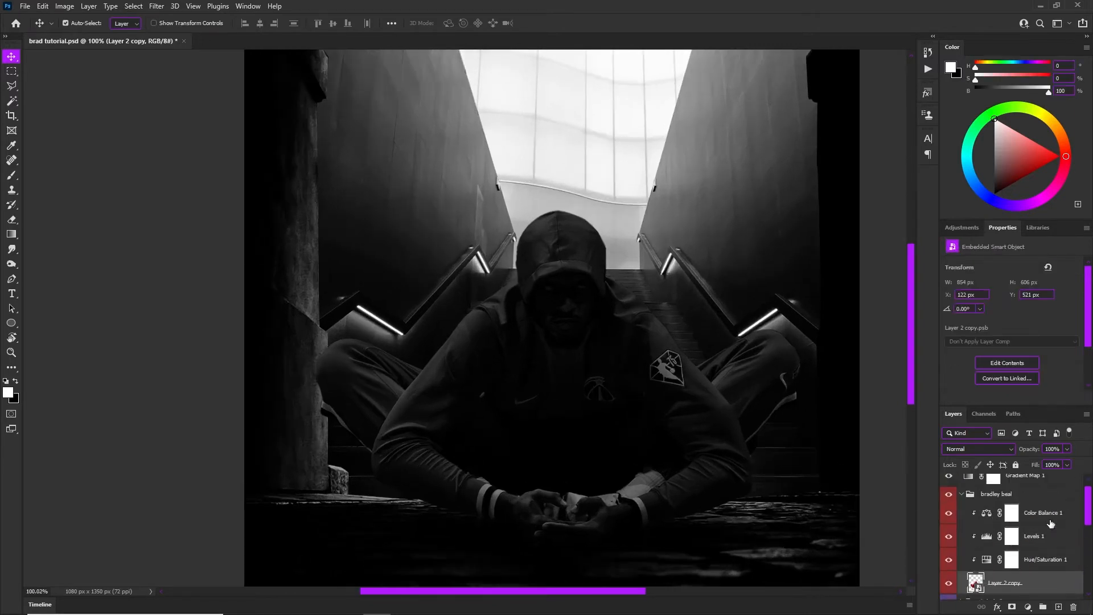
pyautogui.click(1028, 607)
pyautogui.click(1025, 473)
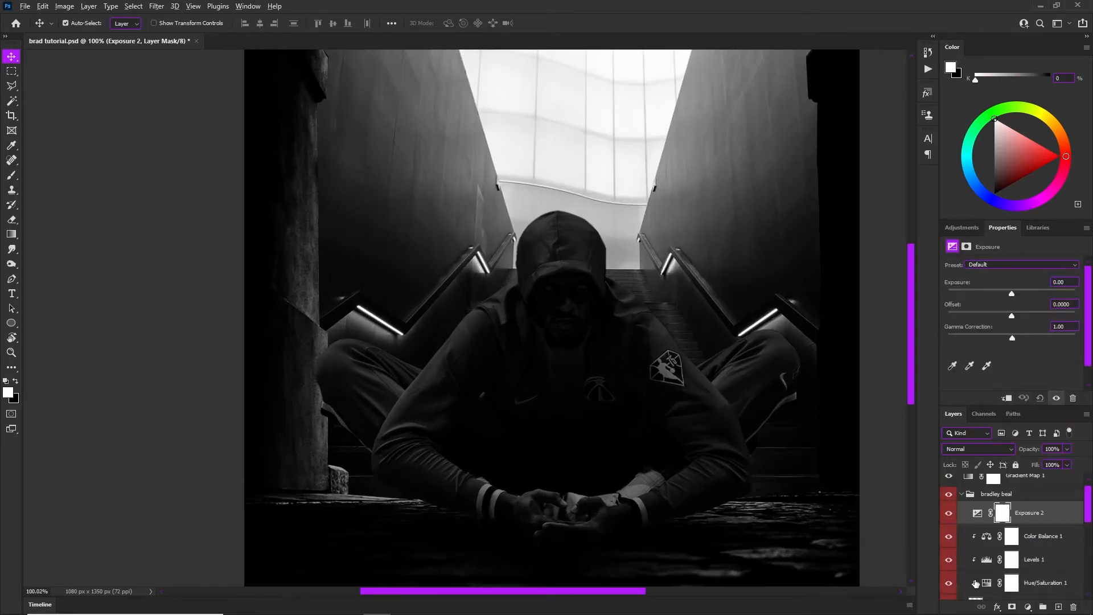
pyautogui.hotkey('ctrl', 'alt', 'g')
pyautogui.moveTo(1005, 292); pyautogui.dragTo(968, 302)
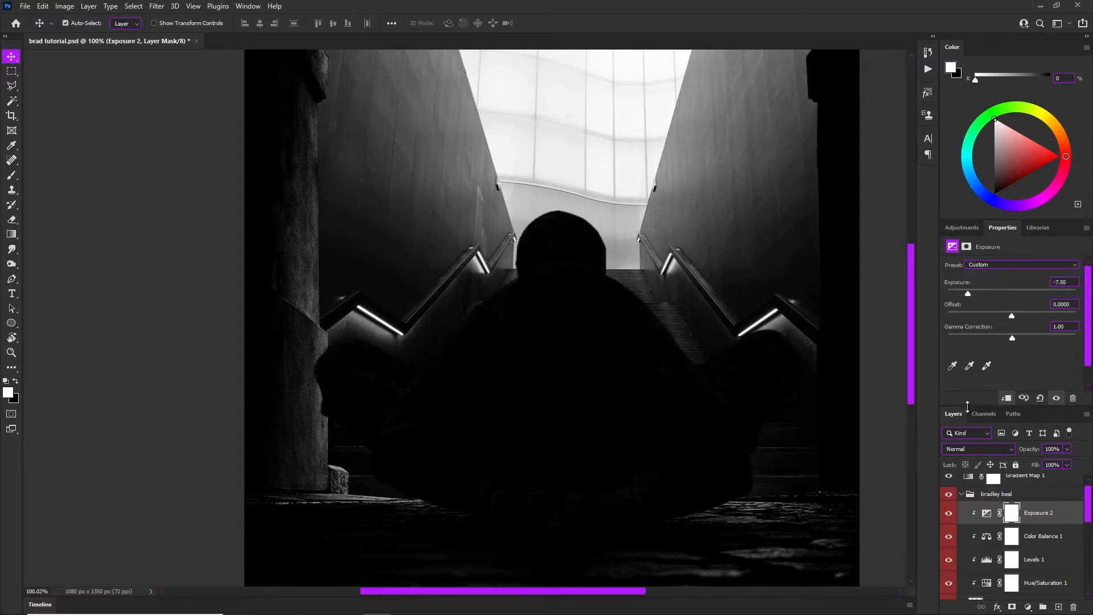
pyautogui.scroll(-3, 521, 390)
pyautogui.hotkey('ctrl', 'i')
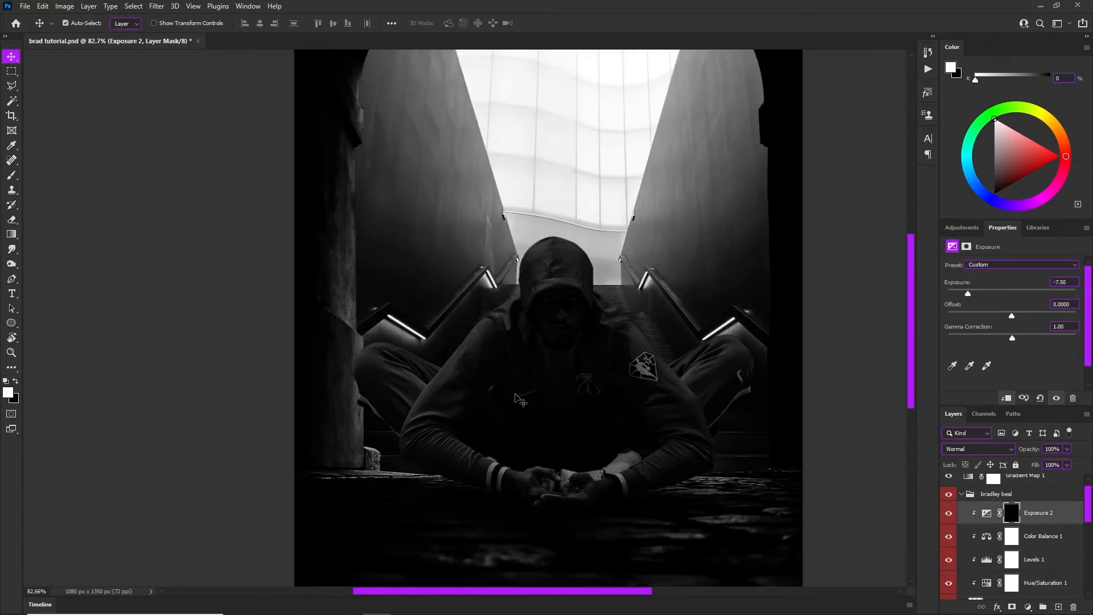
# Paint white on the Exposure 2 mask along the undersides of the subject's forearms and hands with a brush of about 235 px
pyautogui.press('b')
pyautogui.scroll(4, 488, 402)
pyautogui.moveTo(614, 375); pyautogui.dragTo(594, 377)
pyautogui.moveTo(552, 393)
pyautogui.mouseDown()
pyautogui.moveTo(476, 373)
pyautogui.moveTo(355, 305)
pyautogui.moveTo(314, 304)
pyautogui.moveTo(234, 276)
pyautogui.mouseUp()
pyautogui.moveTo(495, 393)
pyautogui.mouseDown()
pyautogui.moveTo(661, 381)
pyautogui.moveTo(848, 319)
pyautogui.mouseUp()
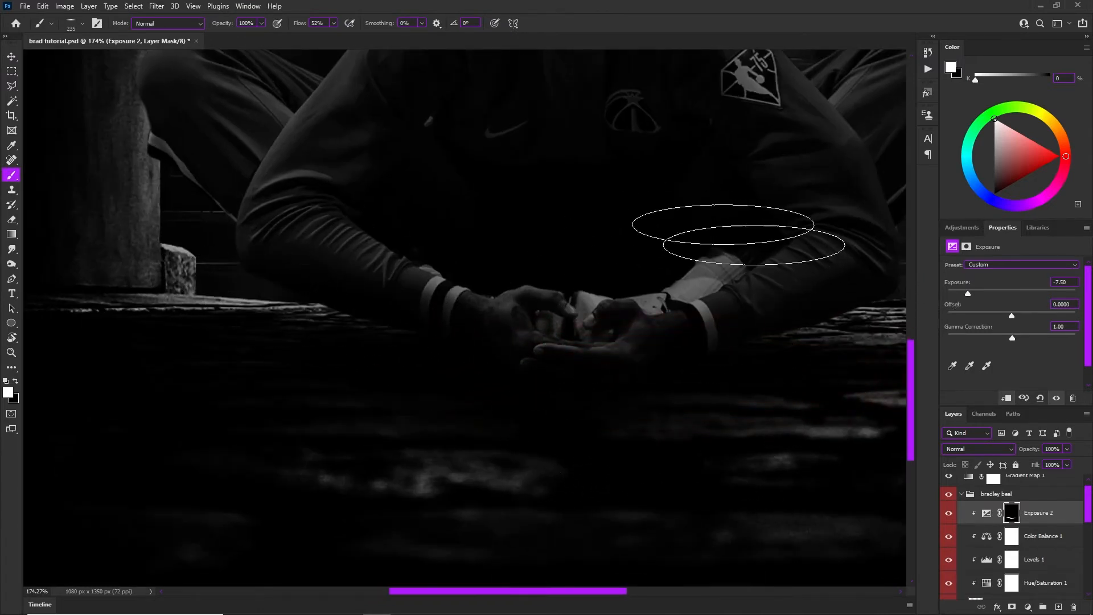
# Reduce the brush flow to 12% and softly darken the subject's lower sleeves and hands further on the Exposure 2 mask
pyautogui.click(334, 23)
pyautogui.moveTo(314, 37); pyautogui.dragTo(312, 37)
pyautogui.moveTo(346, 266); pyautogui.dragTo(357, 267)
pyautogui.moveTo(224, 279)
pyautogui.mouseDown()
pyautogui.moveTo(466, 321)
pyautogui.moveTo(531, 359)
pyautogui.moveTo(541, 384)
pyautogui.moveTo(642, 369)
pyautogui.moveTo(862, 300)
pyautogui.moveTo(865, 312)
pyautogui.moveTo(780, 341)
pyautogui.mouseUp()
pyautogui.scroll(-7, 655, 288)
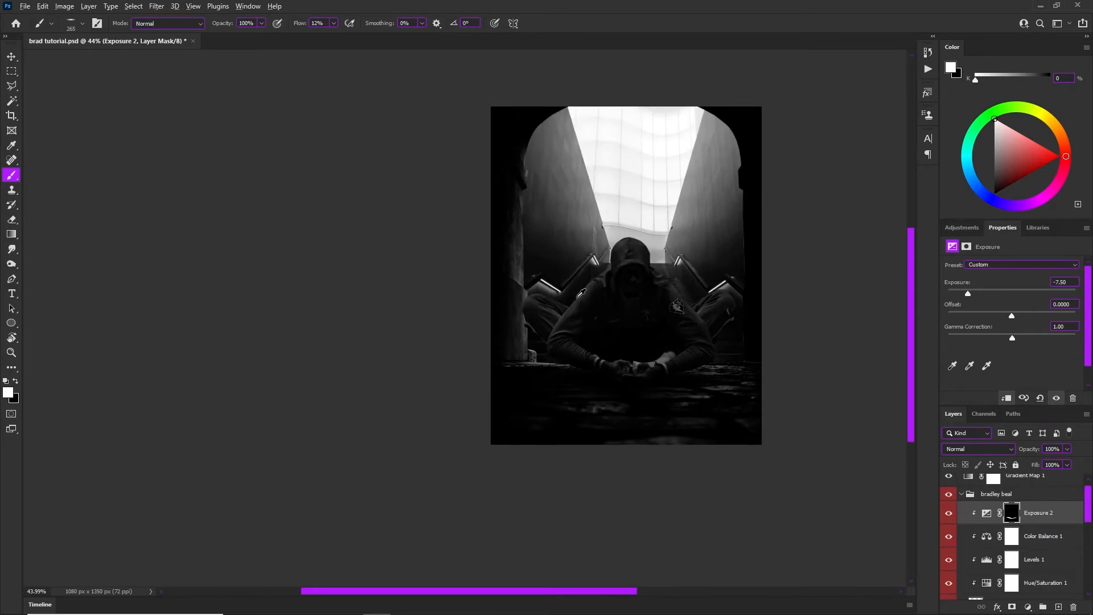
pyautogui.scroll(5, 627, 279)
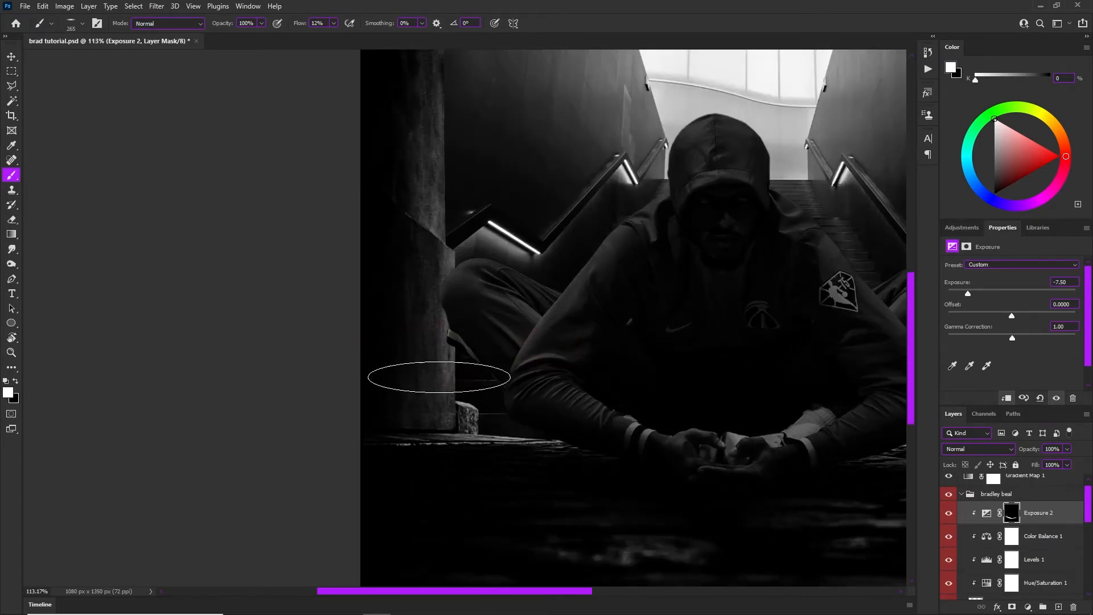
pyautogui.scroll(-1, 680, 453)
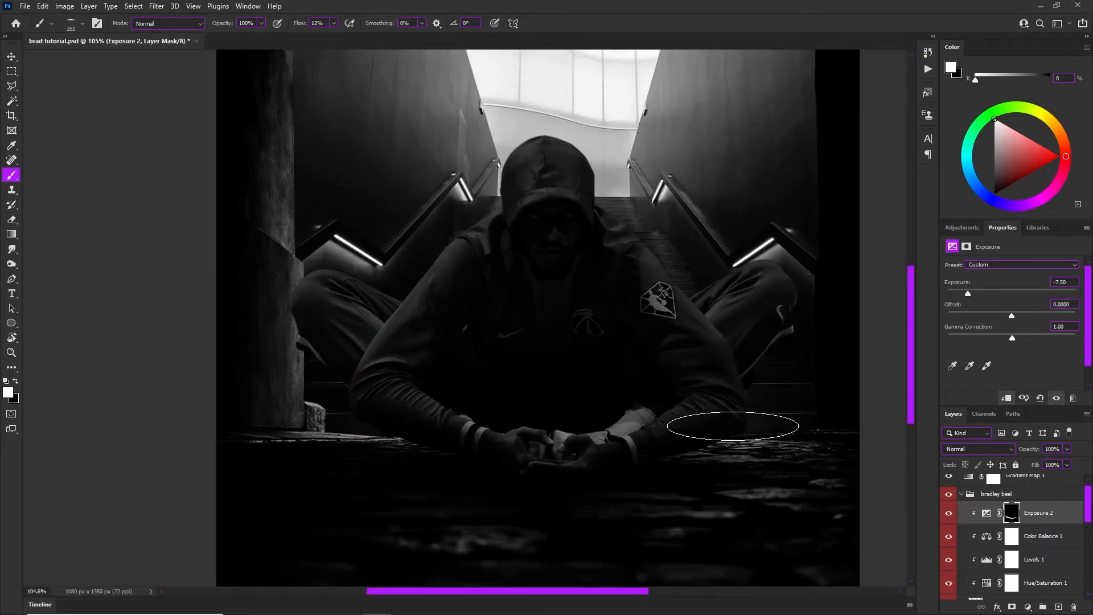
# Hide Gradient Map 1 and compare the colour composite with and without the Exposure 2 shadow on the subject
pyautogui.scroll(-2, 712, 506)
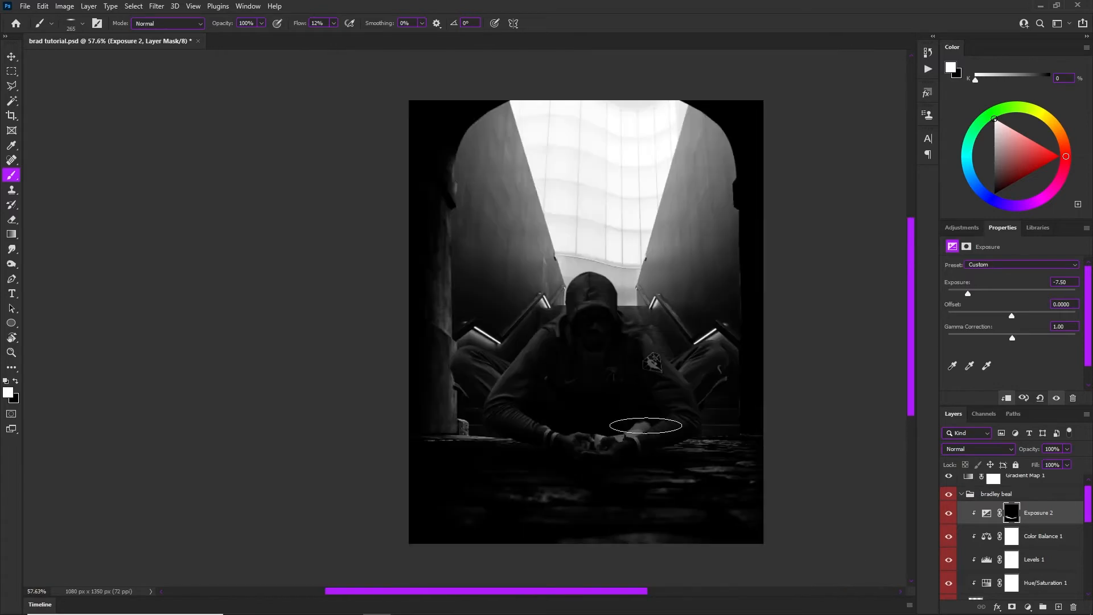
pyautogui.scroll(1, 642, 385)
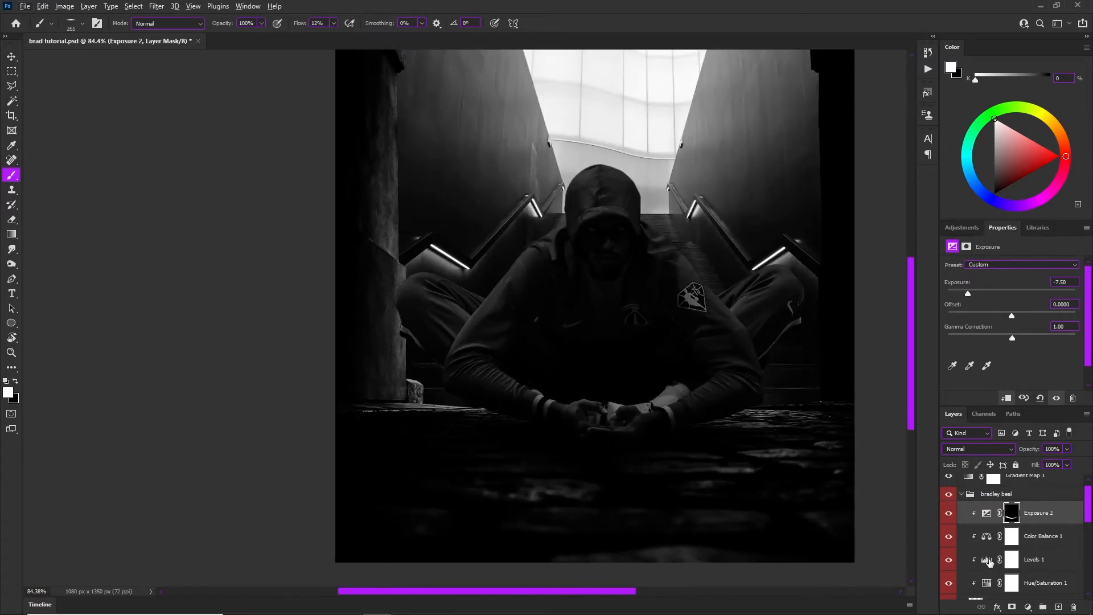
pyautogui.scroll(1, 1013, 512)
pyautogui.click(949, 485)
pyautogui.scroll(-3, 737, 341)
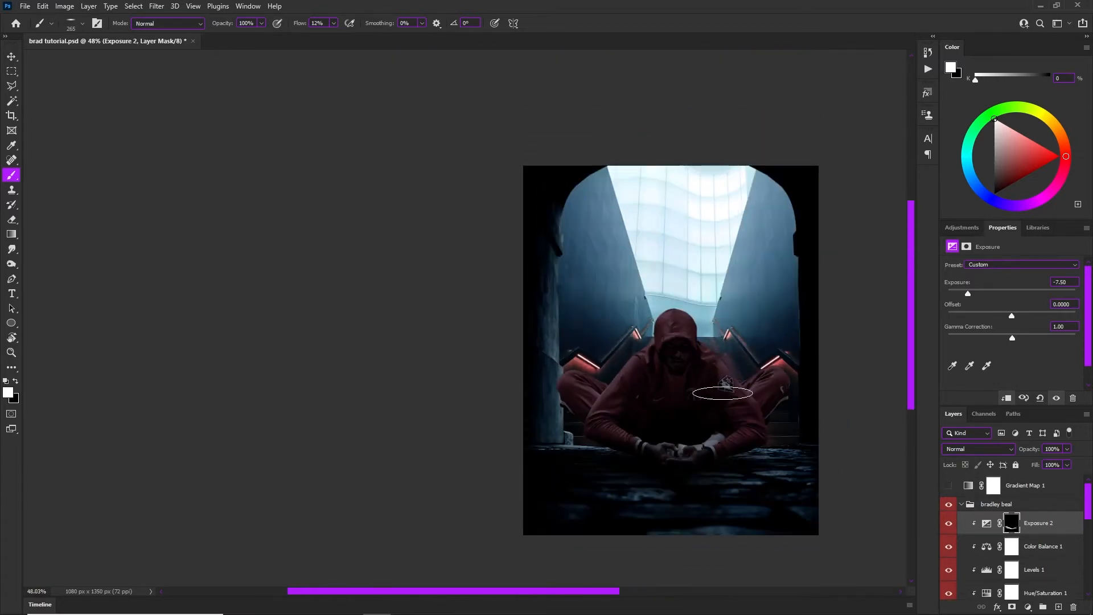
pyautogui.scroll(1, 741, 439)
pyautogui.click(948, 522)
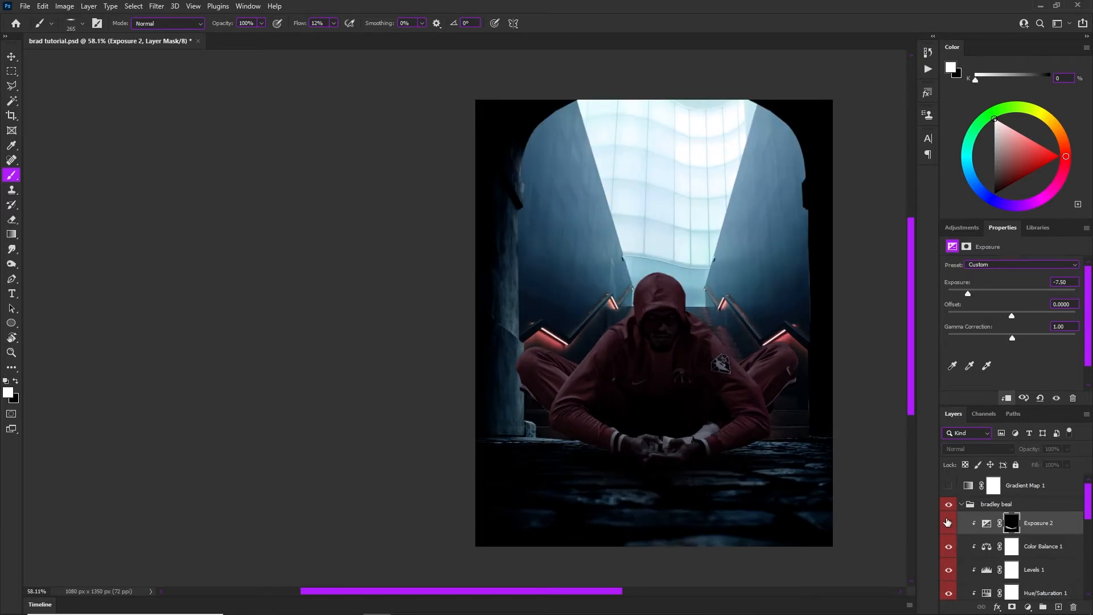
# Toggle Exposure 1 in the closest hall group to compare the floor shadow beneath the subject before and after
pyautogui.scroll(-3, 987, 539)
pyautogui.click(963, 522)
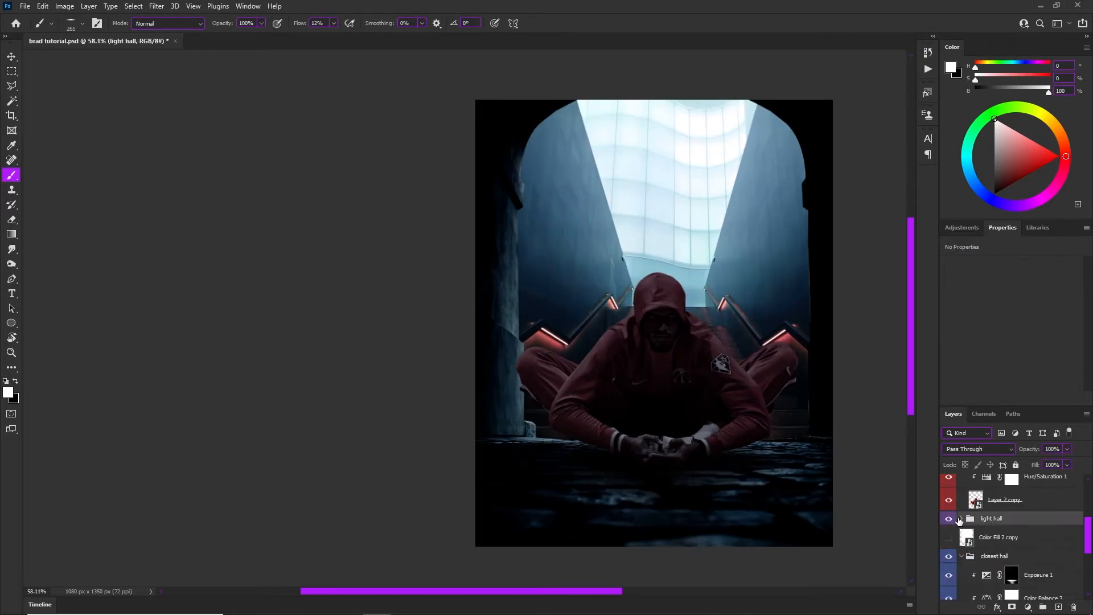
pyautogui.click(961, 519)
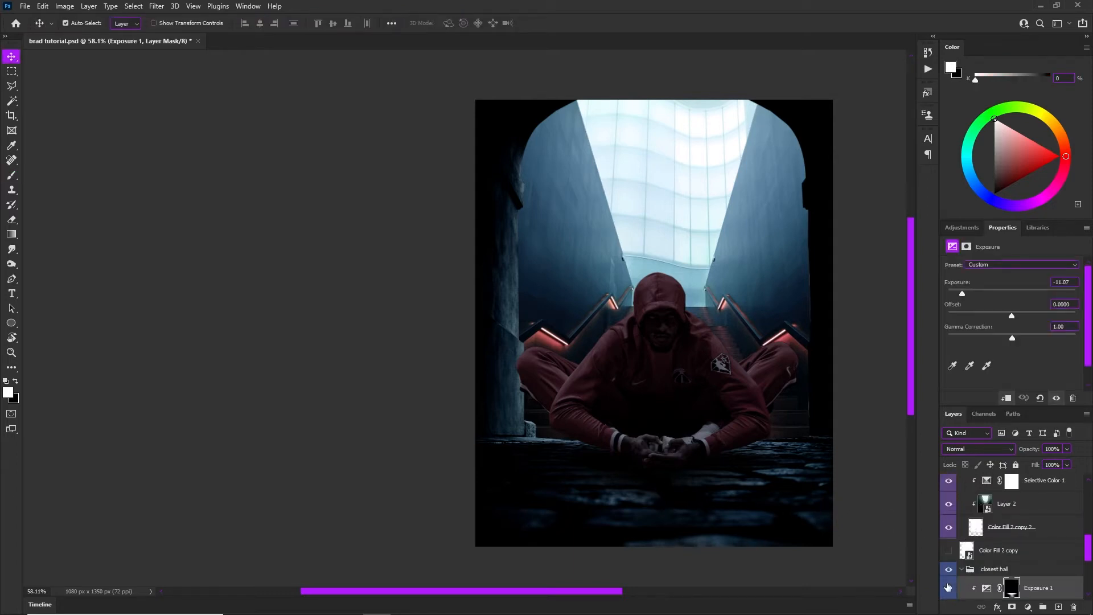
pyautogui.click(948, 586)
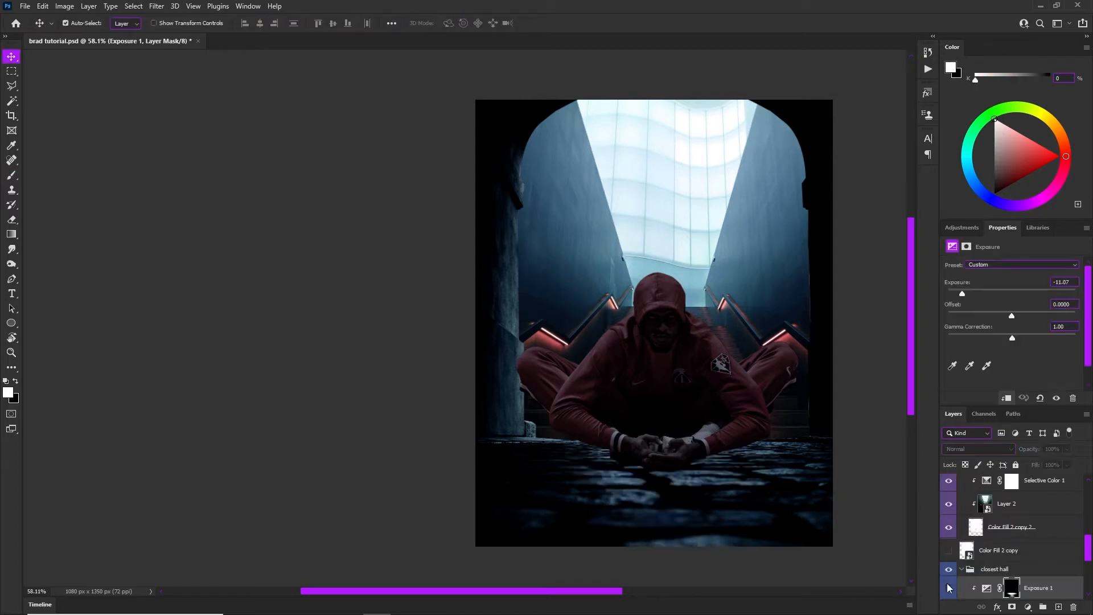
pyautogui.click(947, 586)
pyautogui.click(948, 587)
pyautogui.click(948, 587)
pyautogui.scroll(5, 1000, 570)
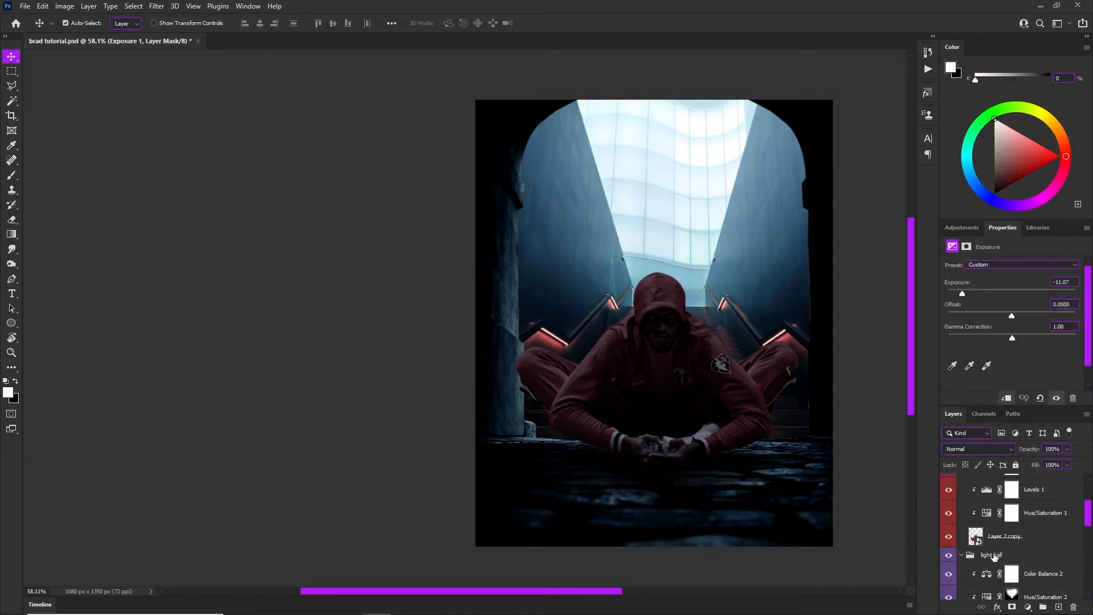
pyautogui.scroll(-5, 699, 334)
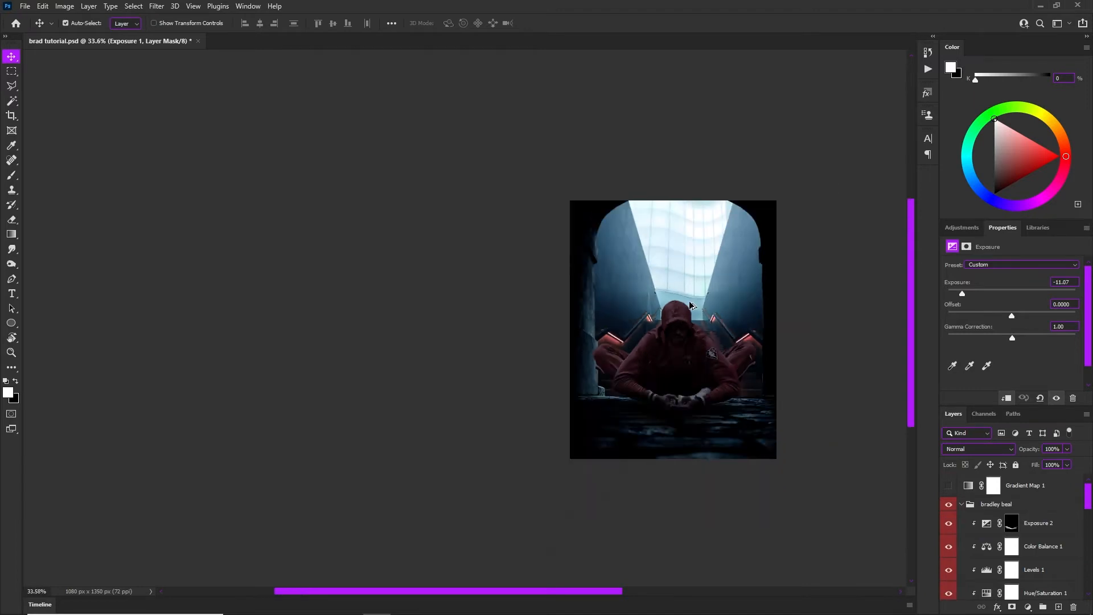
pyautogui.scroll(6, 695, 328)
# Collapse the bradley beal and light hall groups and show Gradient Map 1 again
pyautogui.click(961, 505)
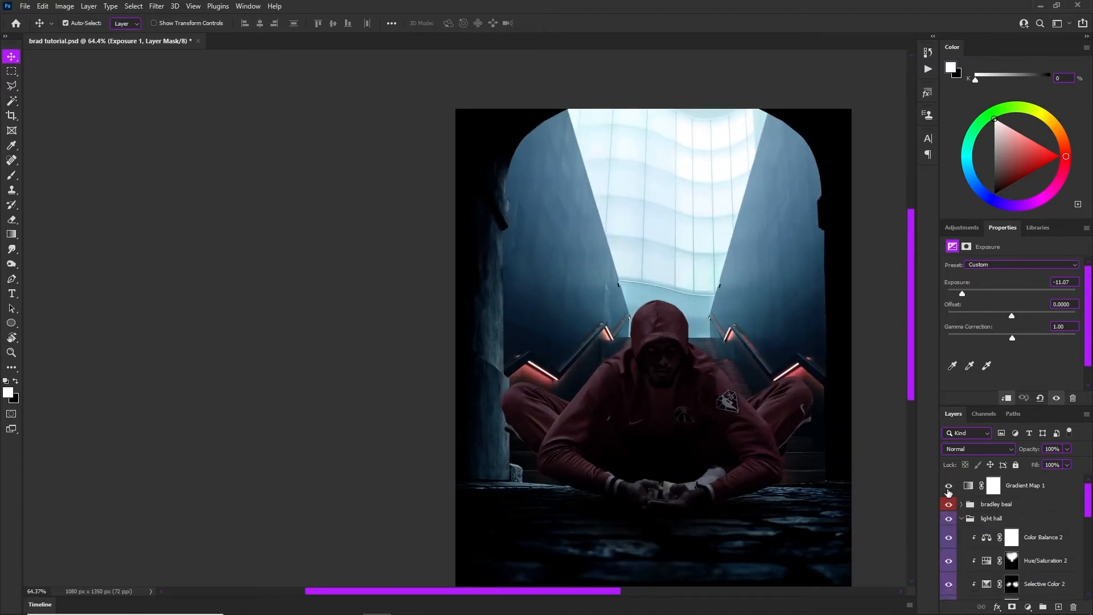
pyautogui.click(948, 486)
pyautogui.click(962, 518)
# Examine the black-and-white composite from afar and closer up to judge the tones of the subject, walls and arch
pyautogui.scroll(-3, 660, 320)
pyautogui.scroll(6, 658, 322)
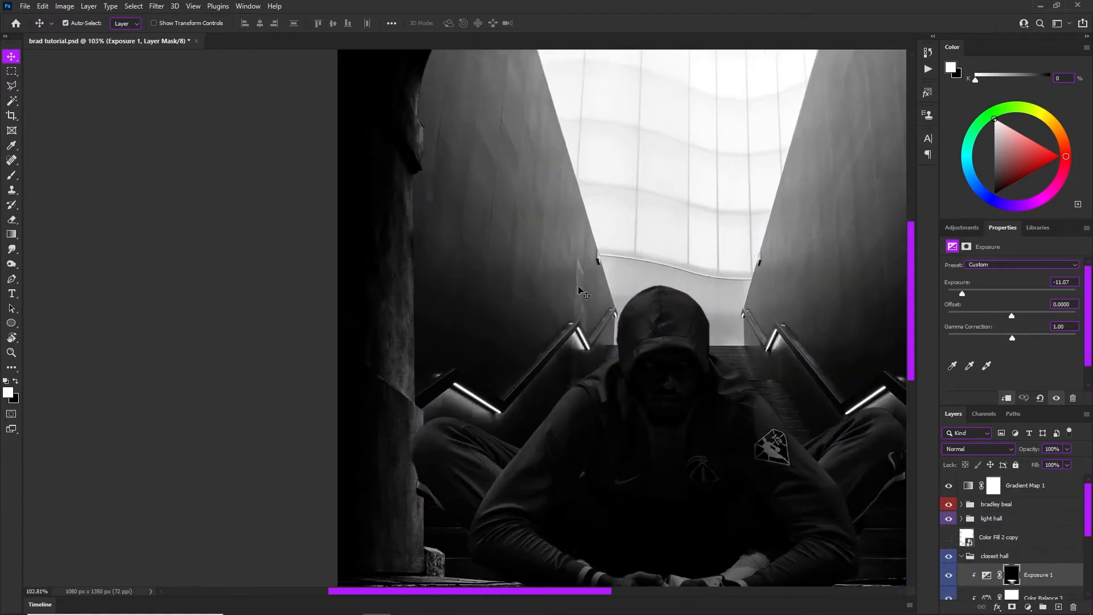
pyautogui.scroll(-3, 515, 389)
pyautogui.scroll(4, 628, 392)
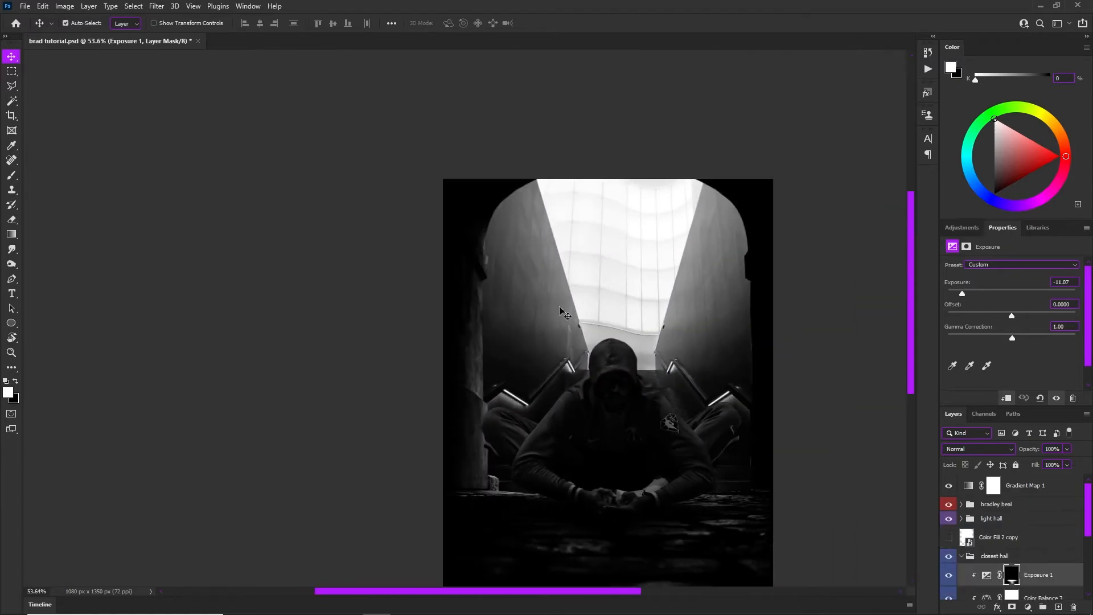
pyautogui.scroll(-3, 598, 381)
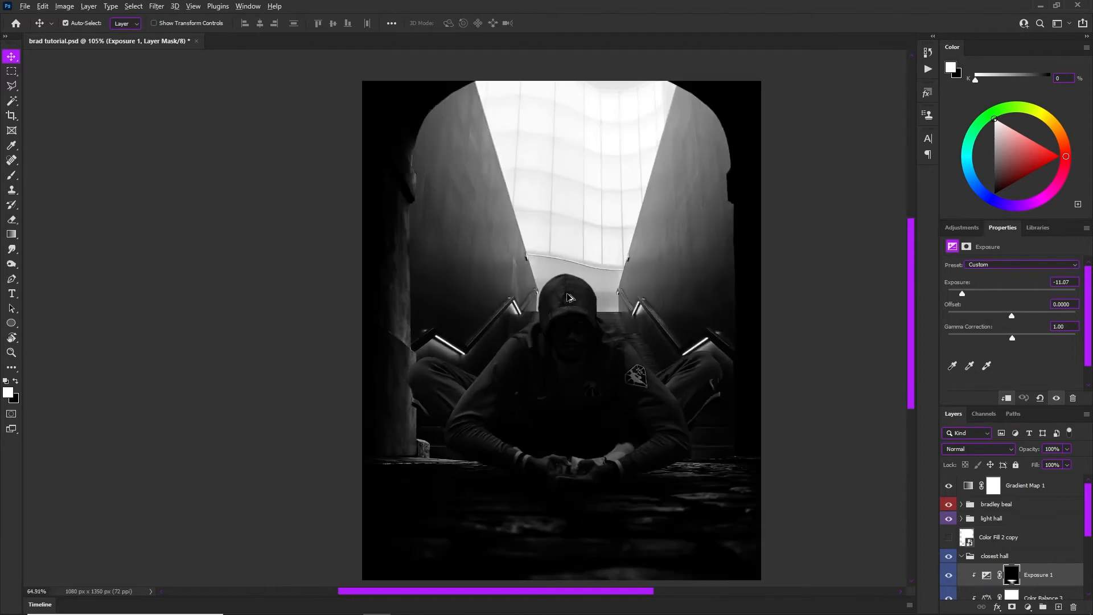
pyautogui.scroll(2, 579, 293)
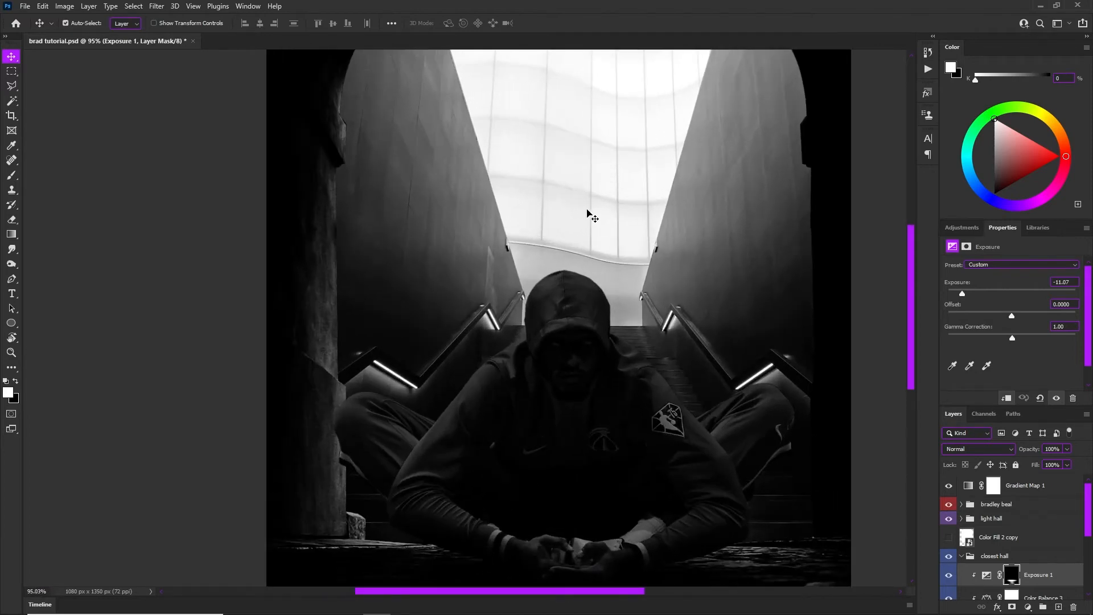
pyautogui.scroll(-2, 588, 213)
pyautogui.scroll(1, 647, 201)
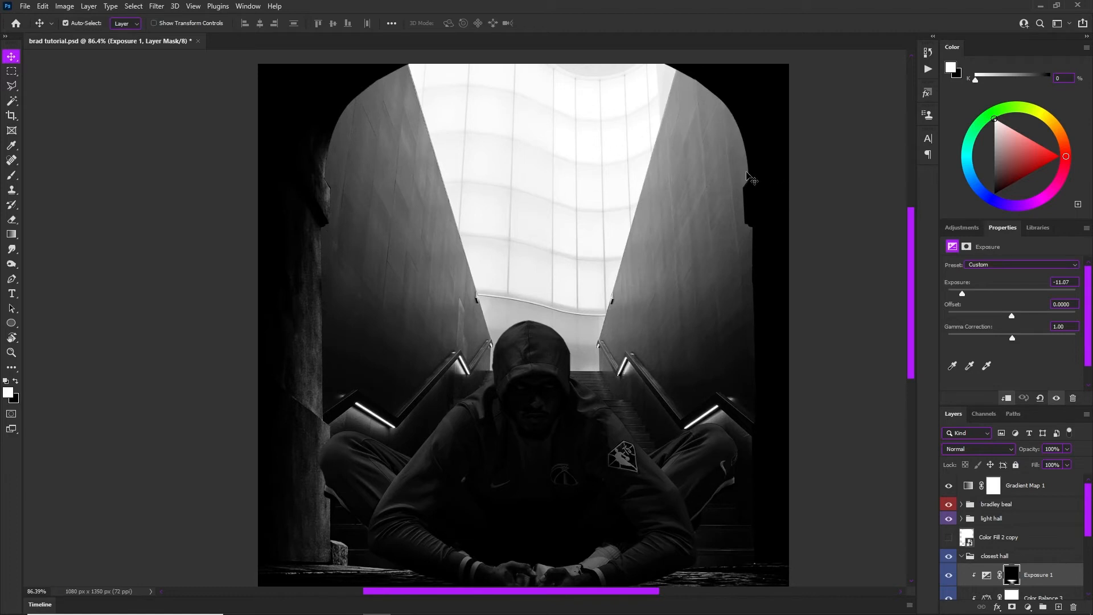
# Select the arch layer Layer 1 copy 2 and toggle Levels 2 to compare the arch and floor with and without it
pyautogui.click(760, 116)
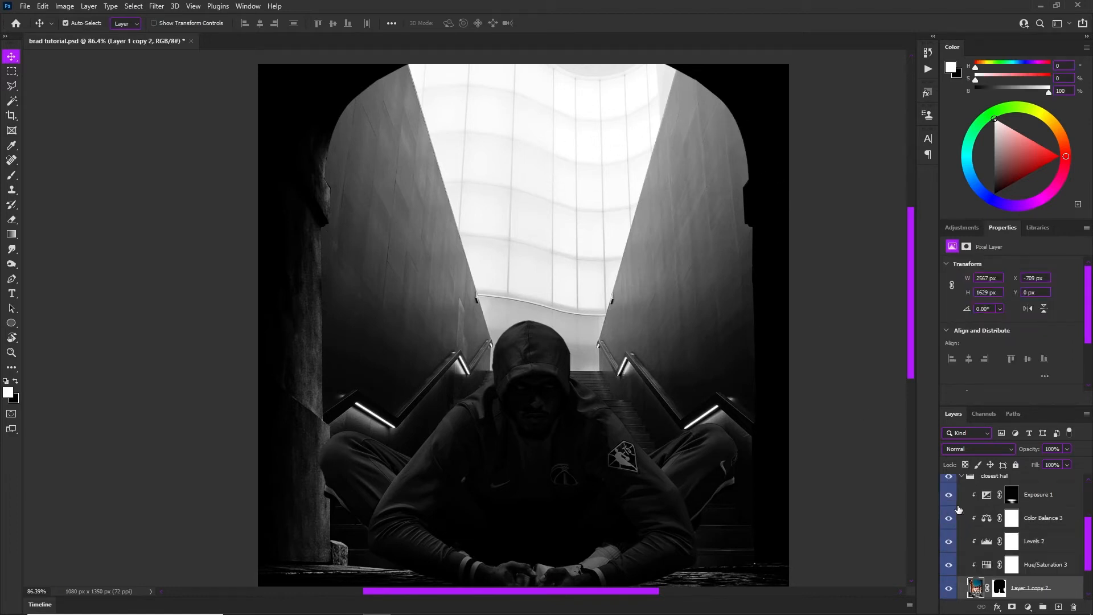
pyautogui.click(948, 543)
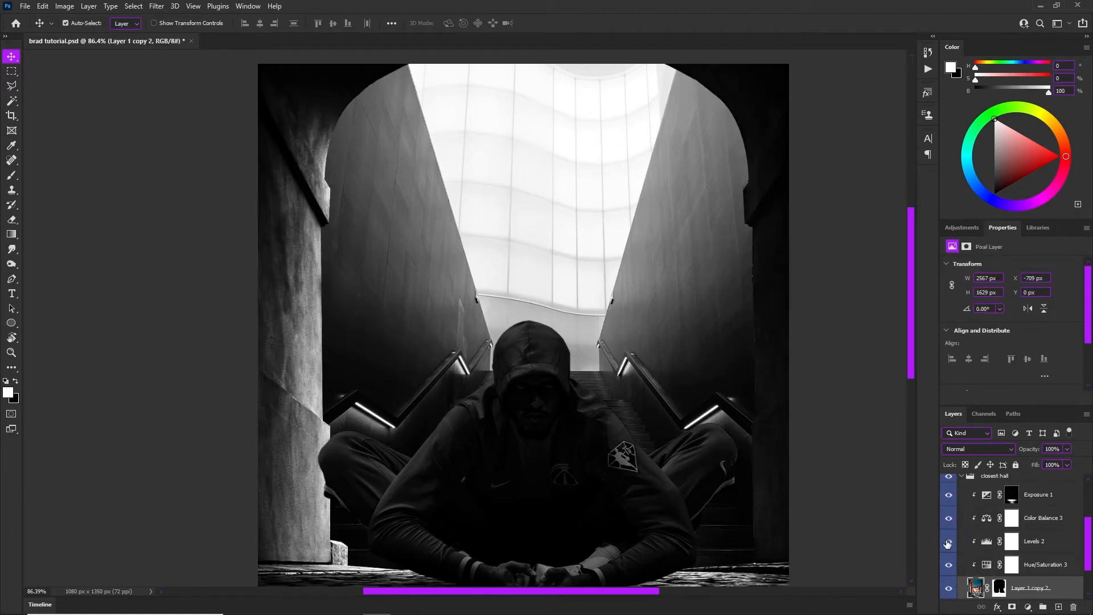
pyautogui.click(947, 542)
pyautogui.scroll(-5, 546, 276)
pyautogui.scroll(4, 526, 312)
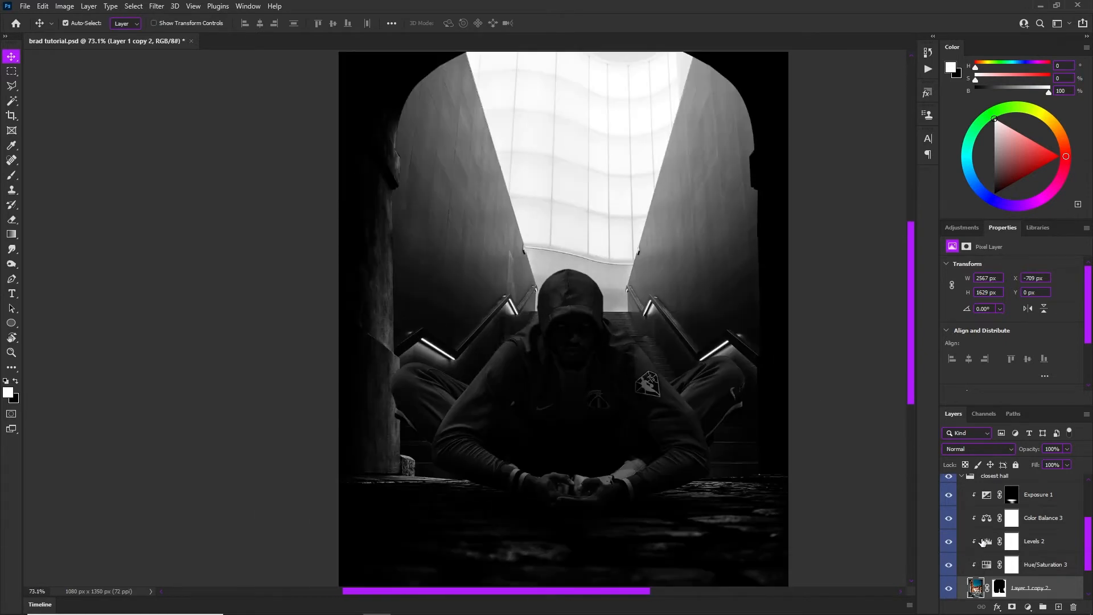
pyautogui.click(947, 542)
pyautogui.click(947, 543)
pyautogui.click(948, 542)
pyautogui.click(948, 542)
pyautogui.click(948, 543)
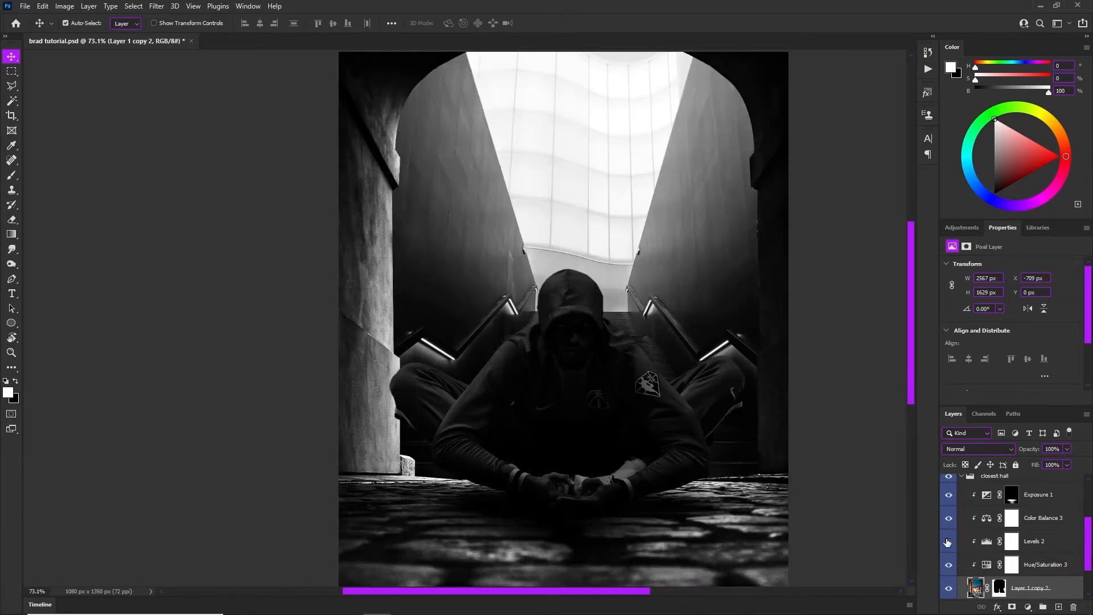
pyautogui.click(948, 542)
pyautogui.click(946, 542)
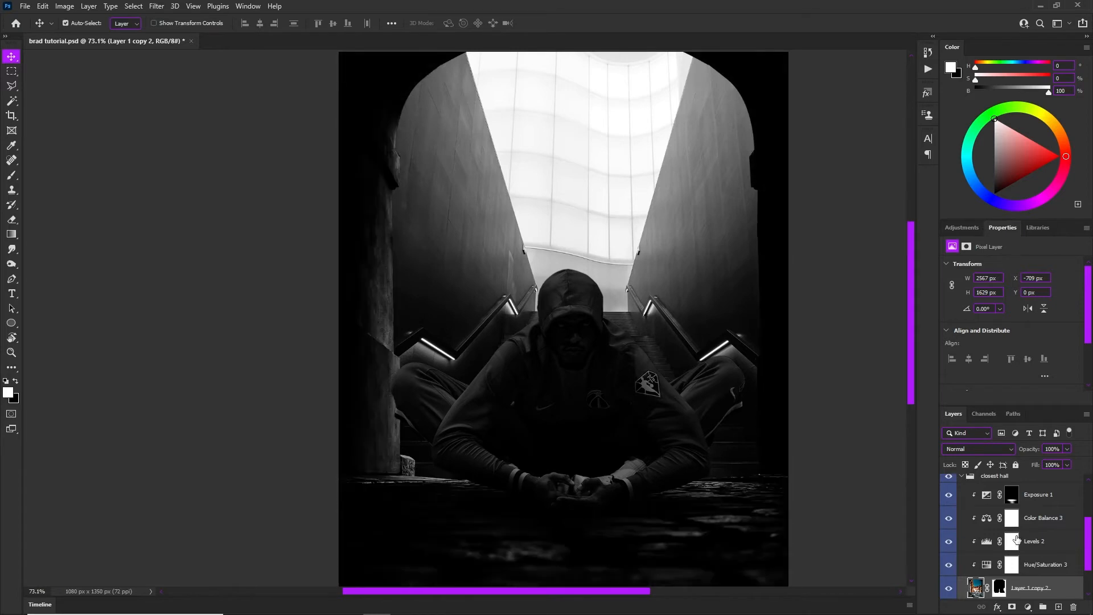
# Paint black on the Levels 2 mask over the arch and left pillar with a brush of about 391 px at 12% flow
pyautogui.click(1012, 541)
pyautogui.press('b')
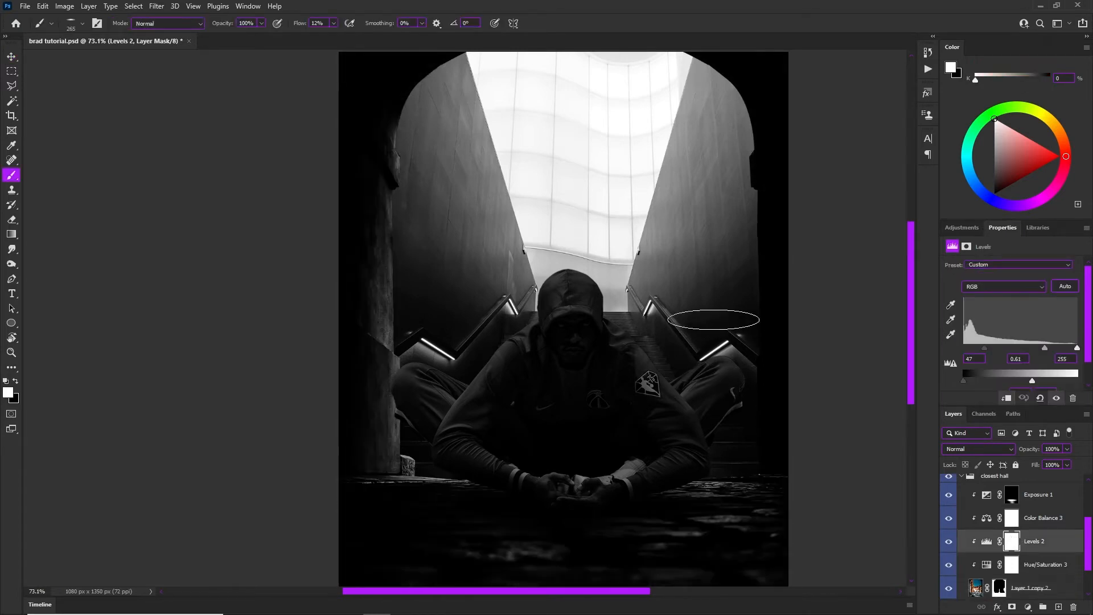
pyautogui.press('x')
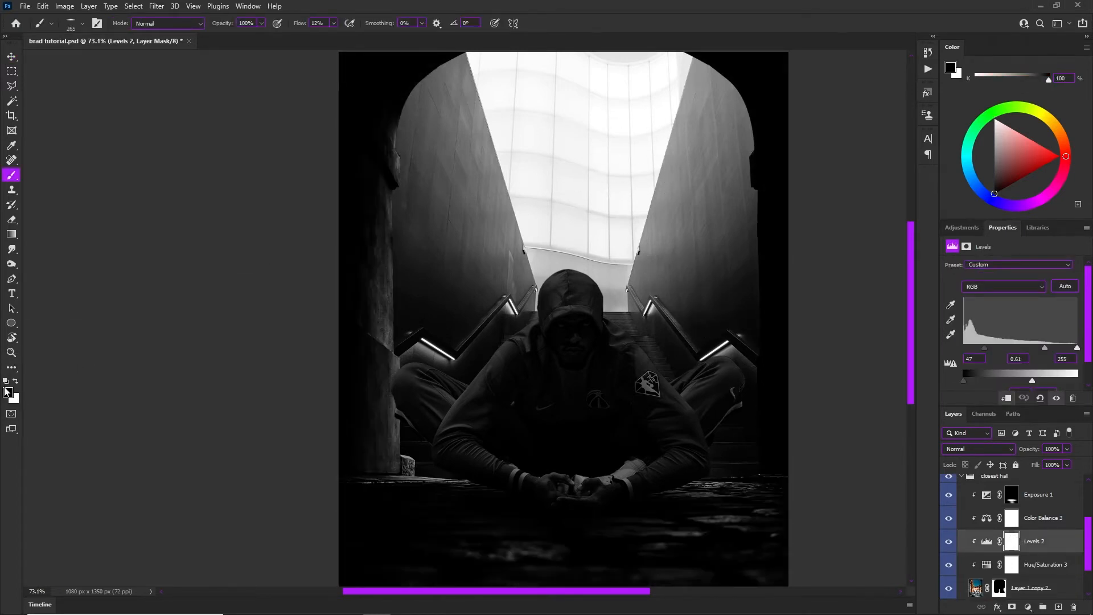
pyautogui.moveTo(576, 227); pyautogui.dragTo(607, 230)
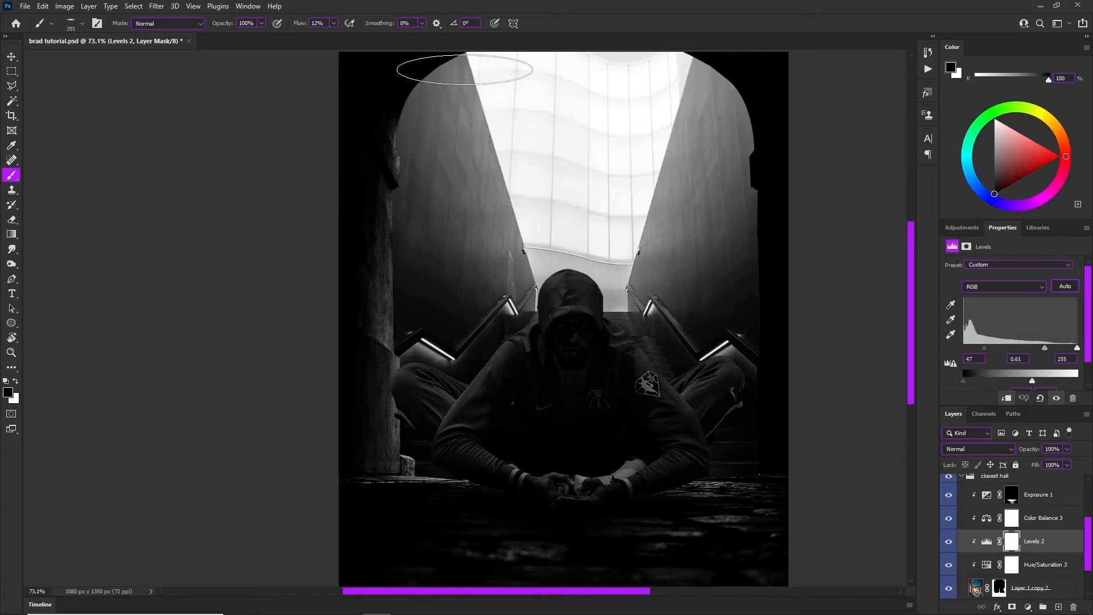
pyautogui.moveTo(464, 70); pyautogui.dragTo(443, 274)
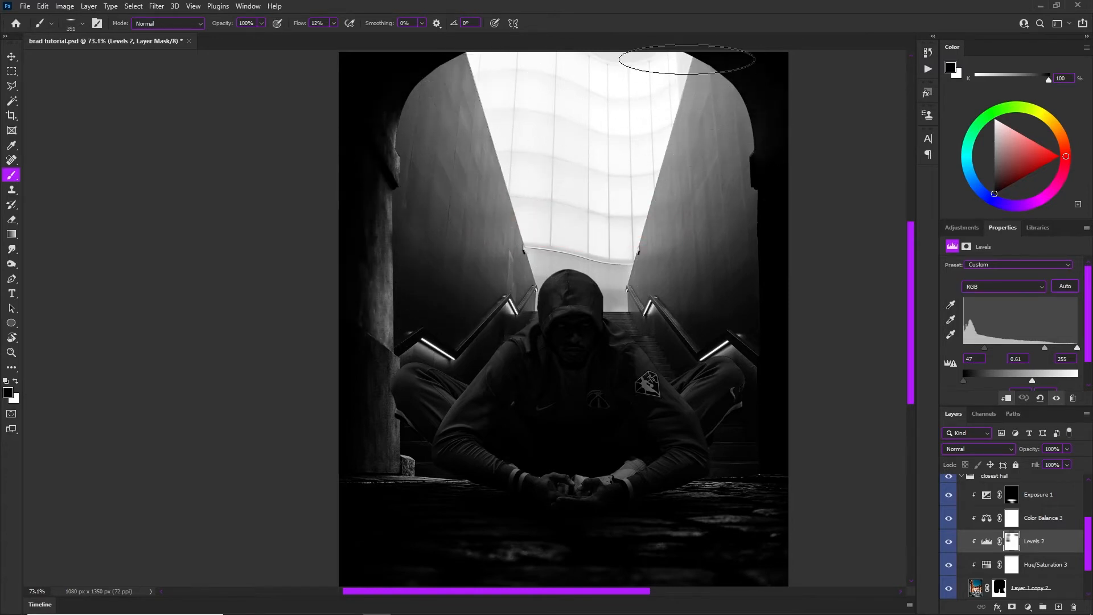
# Set the brush to about 342 px with a round tip and lighten the arch further on the Levels 2 mask
pyautogui.moveTo(605, 215); pyautogui.dragTo(586, 216)
pyautogui.rightClick(686, 279)
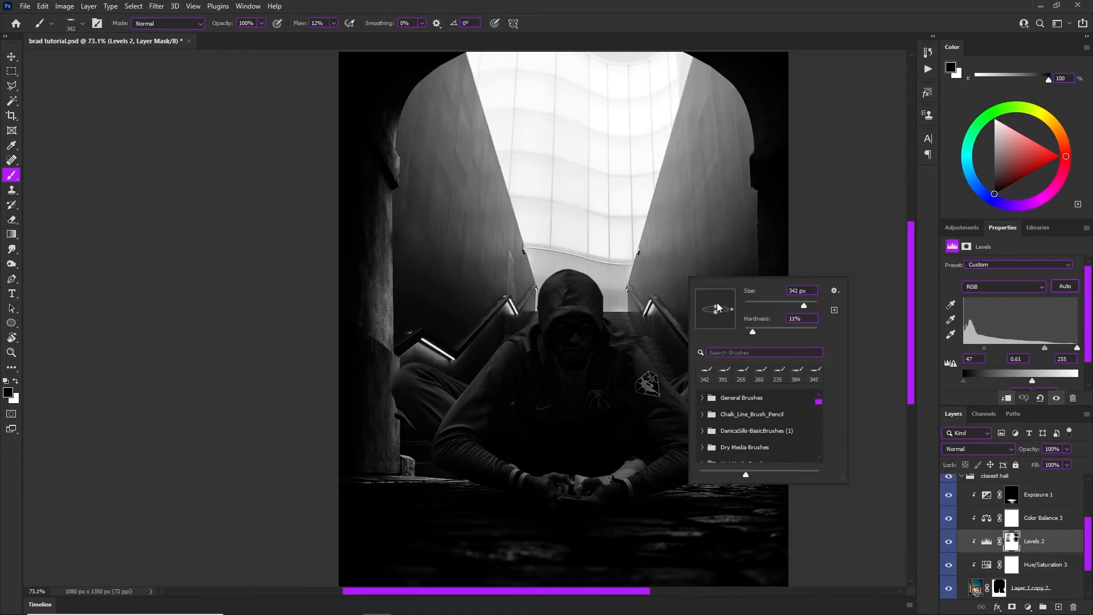
pyautogui.click(716, 272)
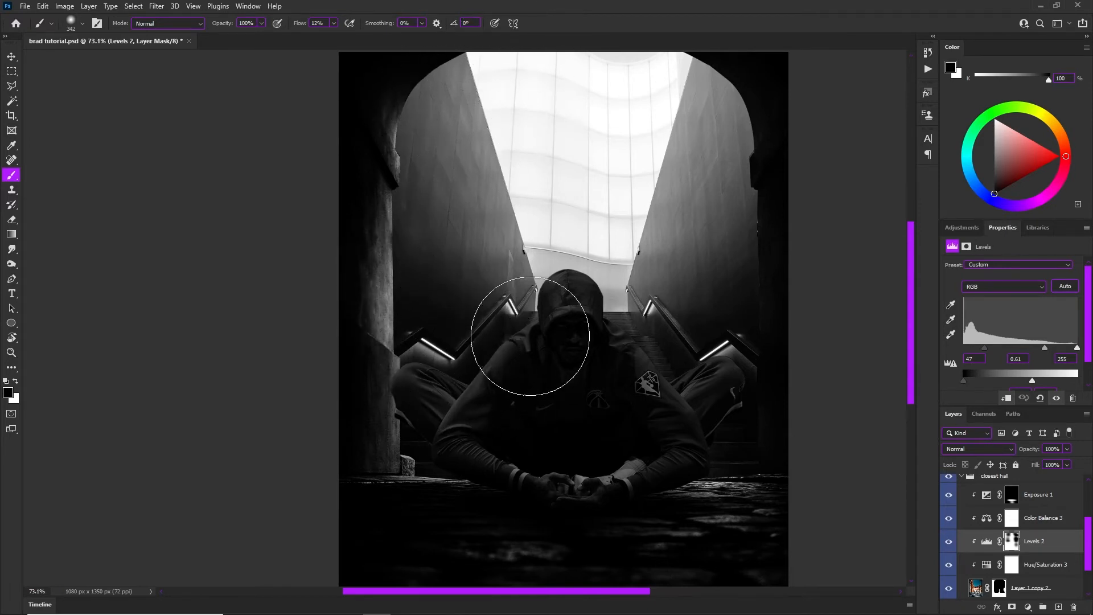
pyautogui.scroll(-4, 529, 336)
pyautogui.scroll(3, 527, 262)
pyautogui.press('v')
pyautogui.scroll(2, 553, 301)
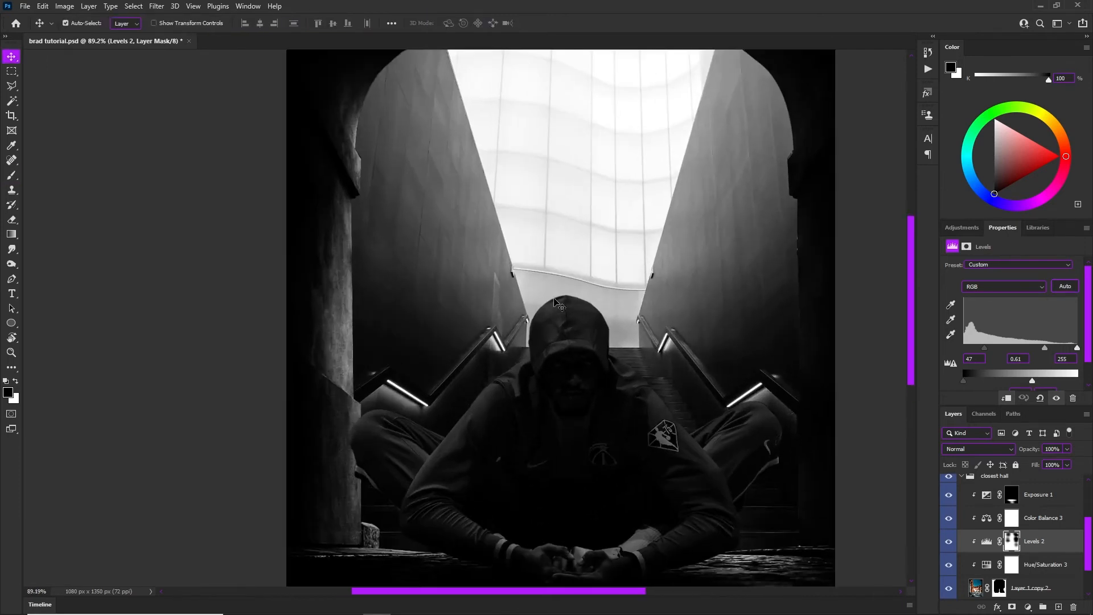
pyautogui.scroll(1, 575, 333)
# Reduce the brush to about 145 px and paint black along the arch's inner edges on the Levels 2 mask
pyautogui.press('b')
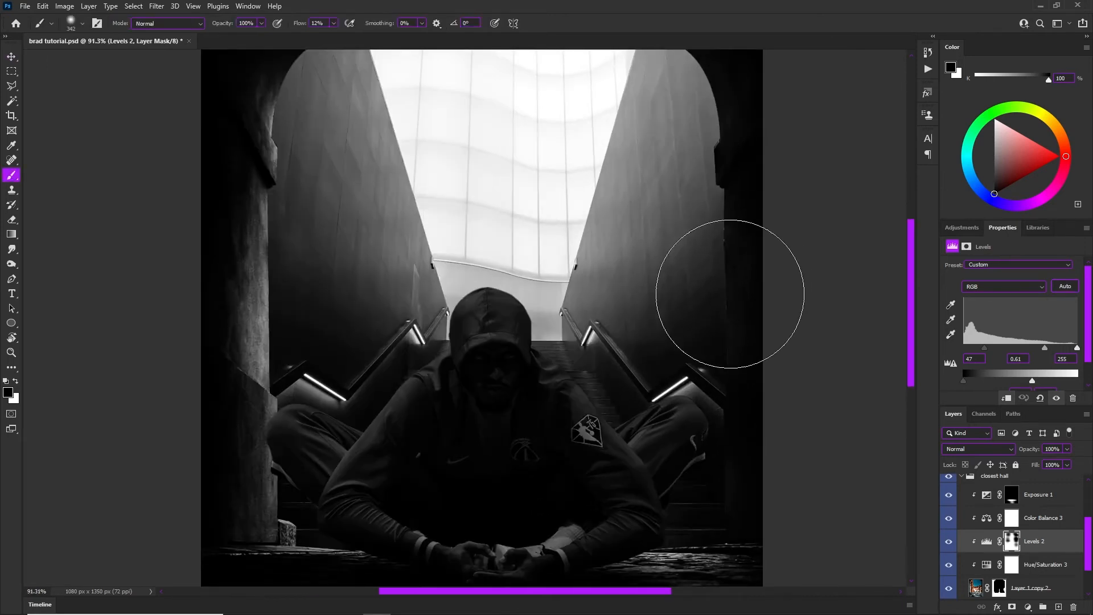
pyautogui.moveTo(720, 284); pyautogui.dragTo(620, 299)
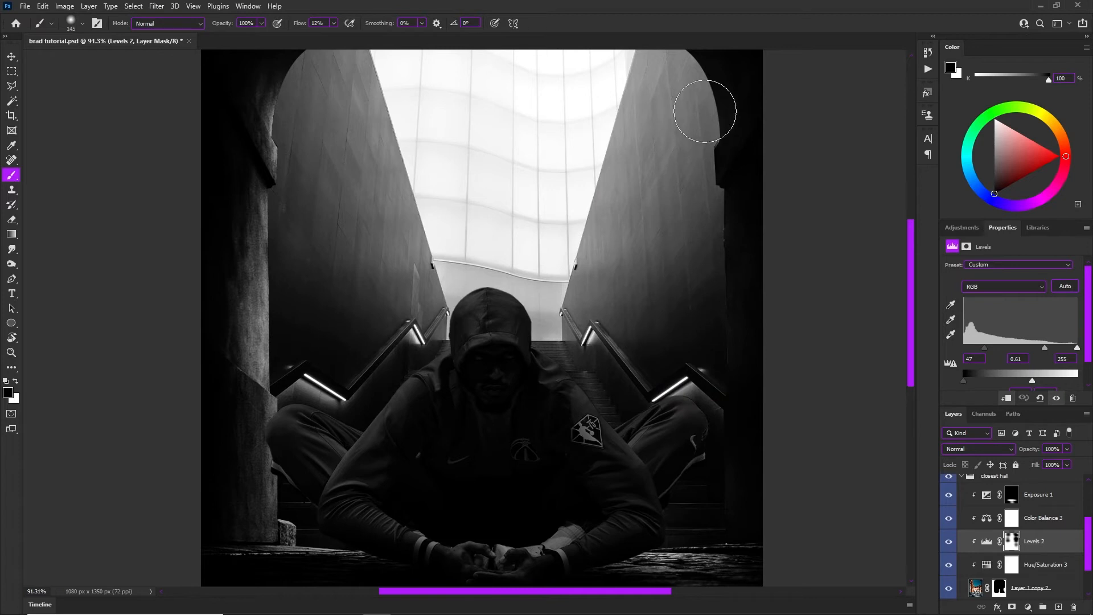
pyautogui.moveTo(281, 181)
pyautogui.mouseDown()
pyautogui.moveTo(346, 178)
pyautogui.moveTo(290, 193)
pyautogui.mouseUp()
# Enlarge the brush to about 469 px and balance the left pillar's brightness with black and white on the Levels 2 mask
pyautogui.moveTo(259, 264)
pyautogui.mouseDown()
pyautogui.moveTo(342, 249)
pyautogui.moveTo(319, 248)
pyautogui.mouseUp()
pyautogui.press('x')
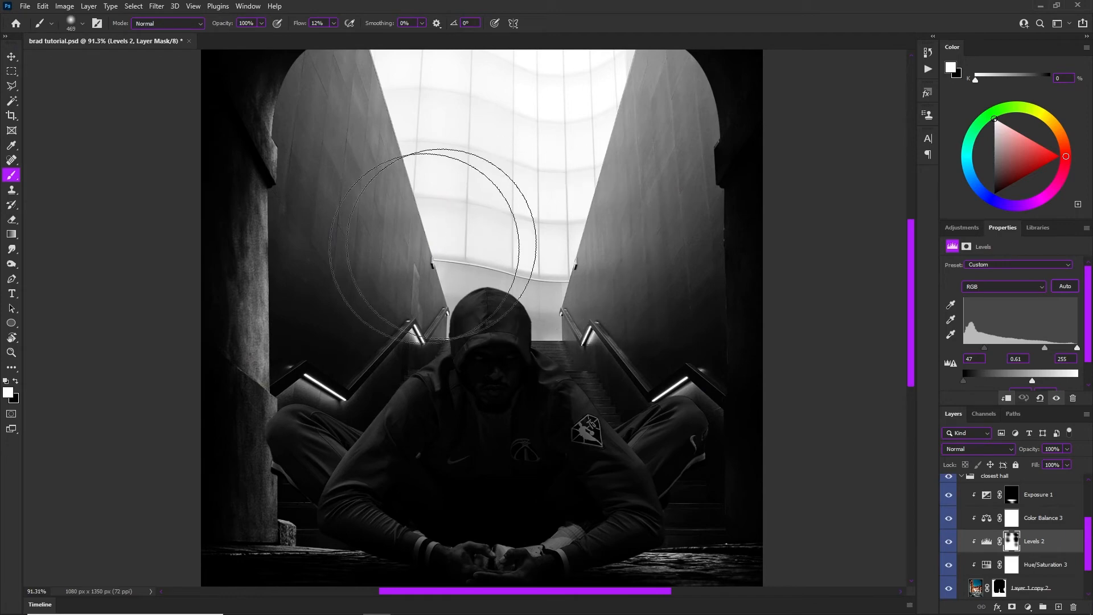
pyautogui.press('x')
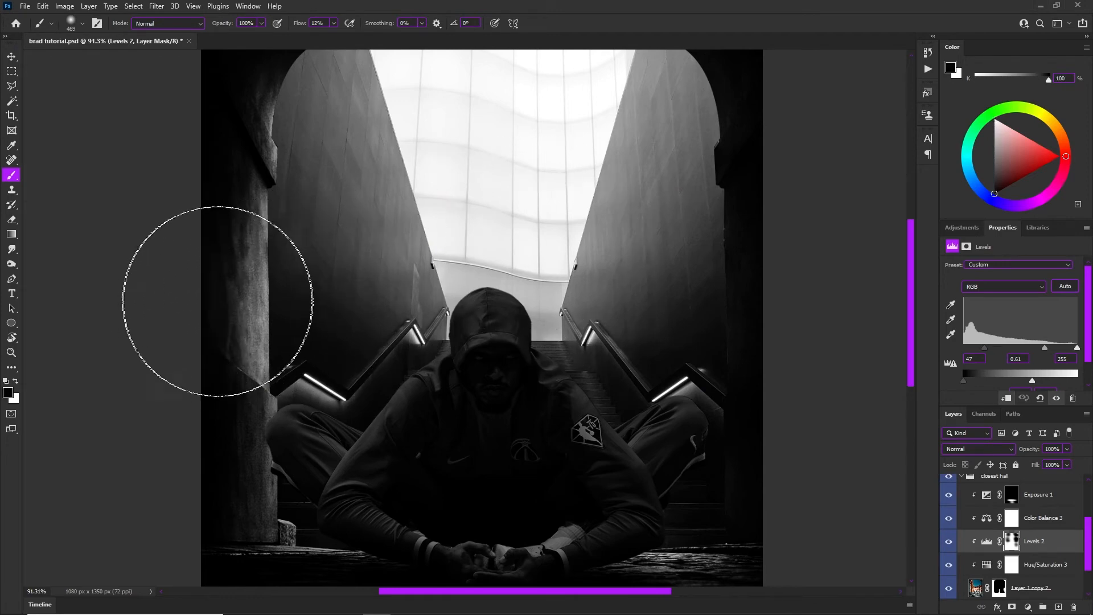
pyautogui.press('x')
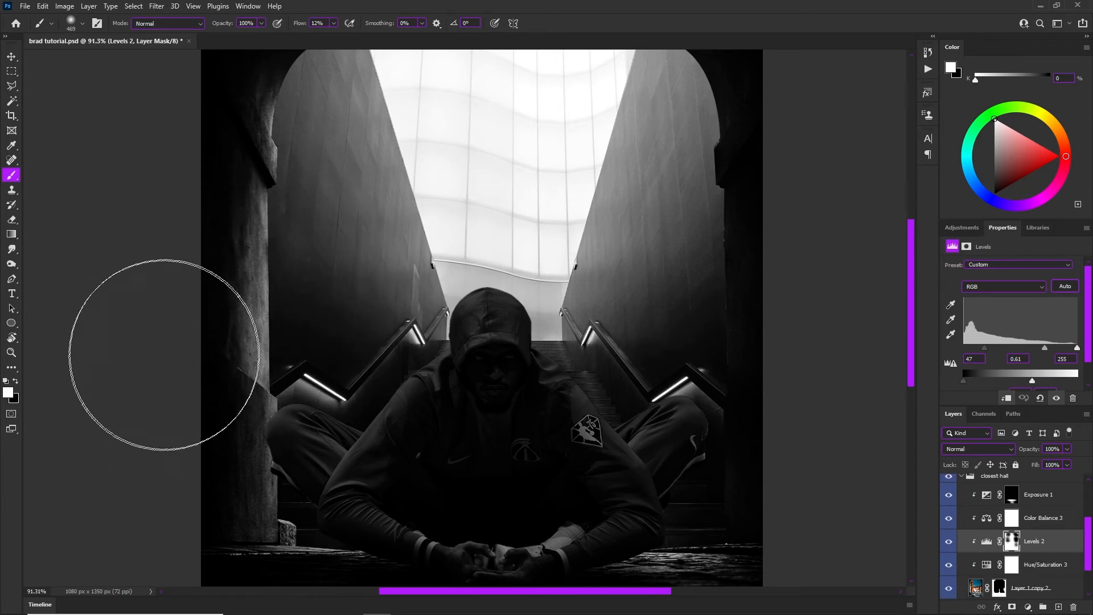
# Hide Gradient Map 1, collapse the closest hall group and expand the light hall group to show its adjustment layers
pyautogui.scroll(-2, 159, 464)
pyautogui.scroll(3, 368, 286)
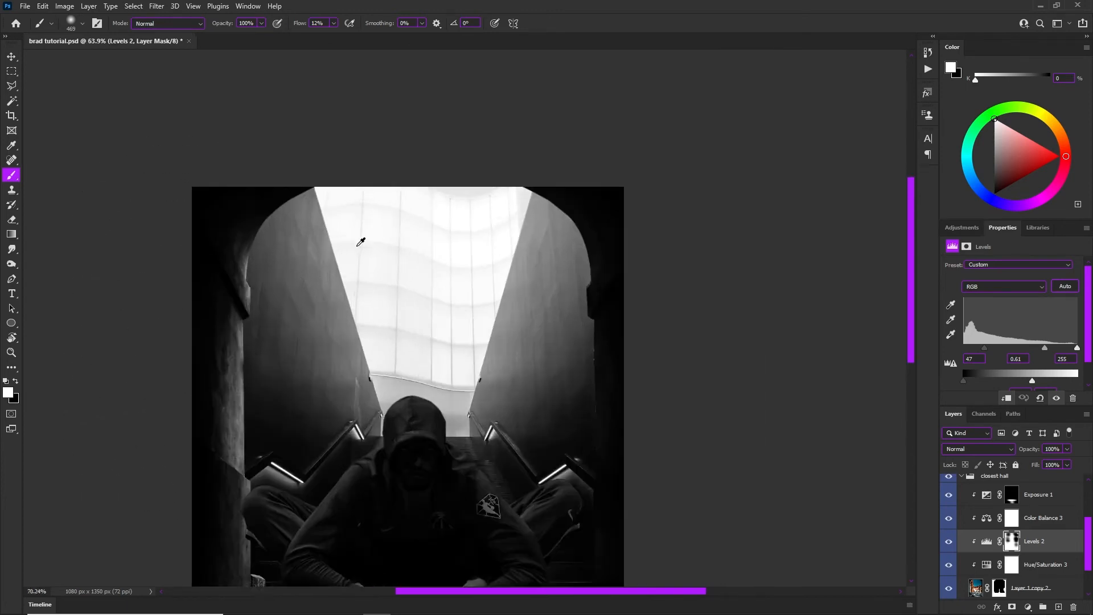
pyautogui.scroll(-3, 417, 236)
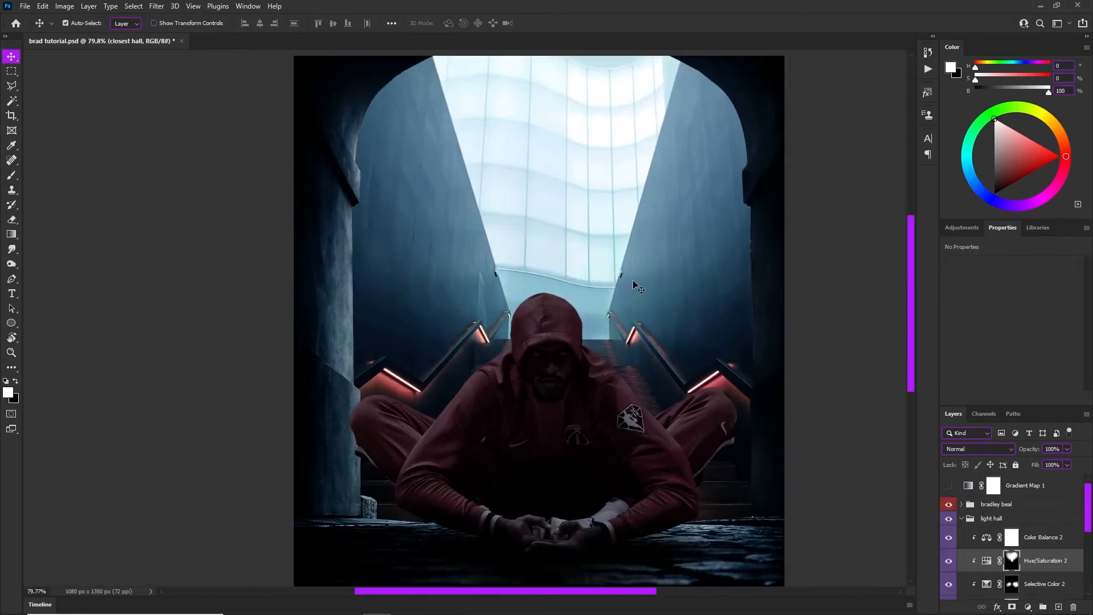
pyautogui.click(961, 520)
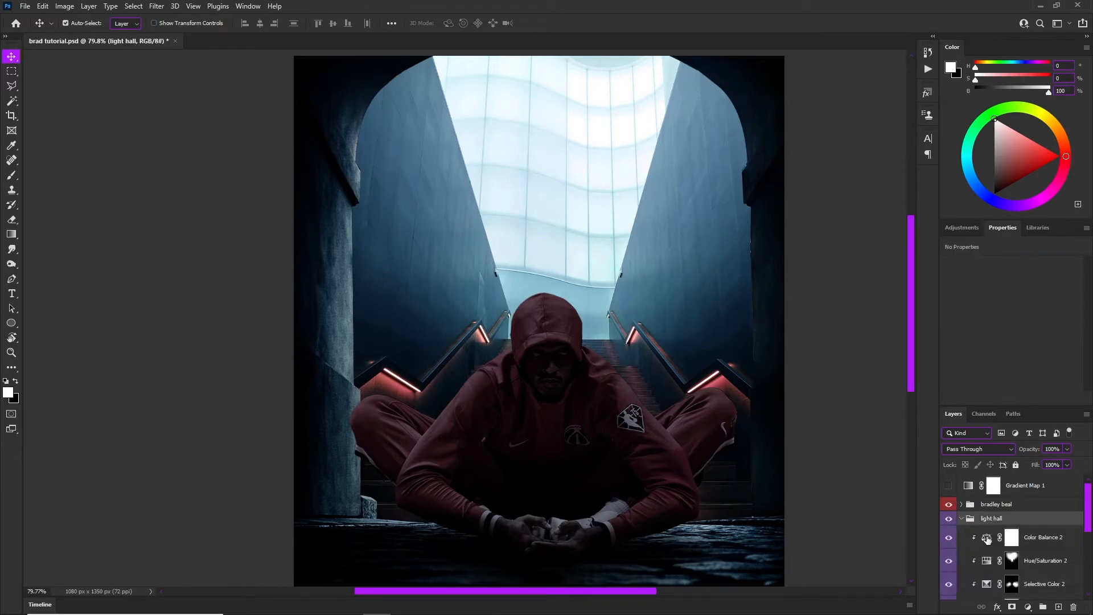
# Toggle Layer 2's visibility in the light hall group to identify the bright hall image and examine the composite, leaving the group collapsed
pyautogui.click(961, 519)
pyautogui.click(948, 491)
pyautogui.click(948, 491)
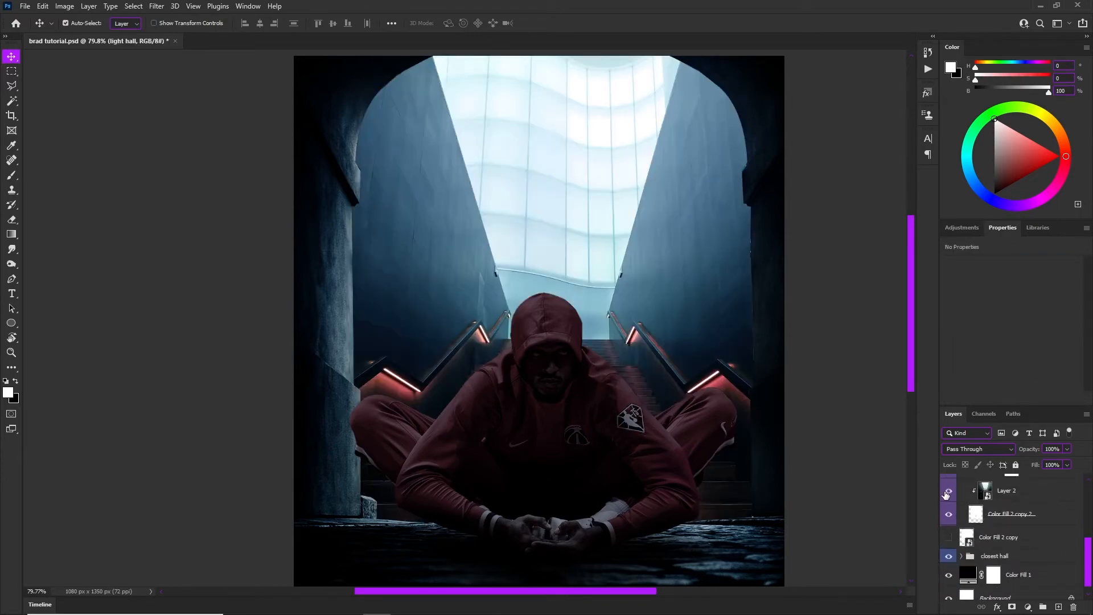
pyautogui.click(948, 491)
pyautogui.click(949, 491)
pyautogui.click(1019, 493)
pyautogui.scroll(-1, 458, 210)
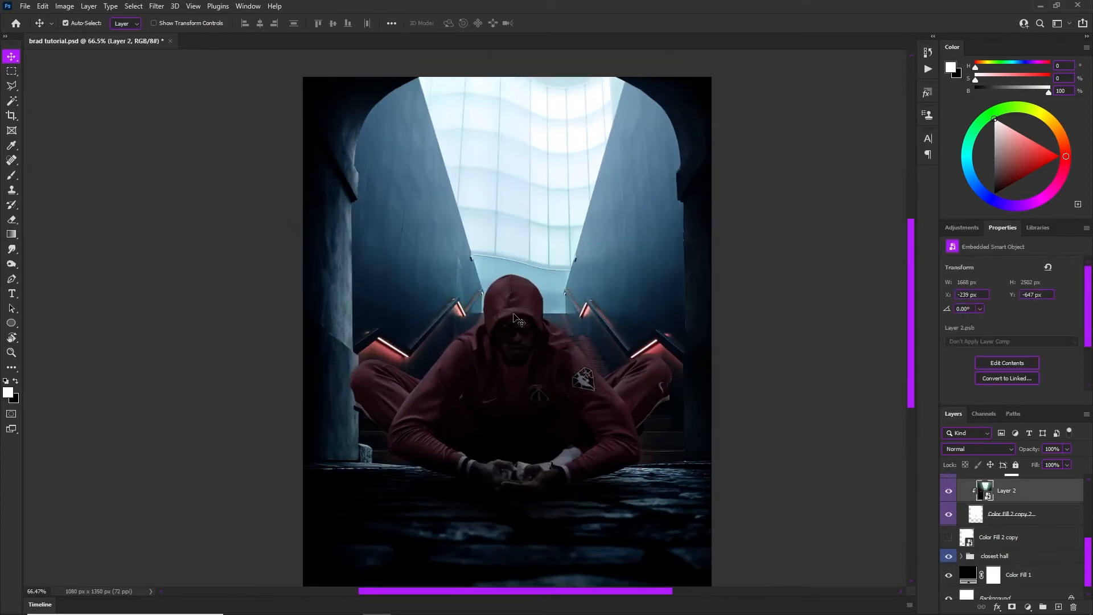
pyautogui.scroll(1, 902, 481)
pyautogui.scroll(-1, 370, 259)
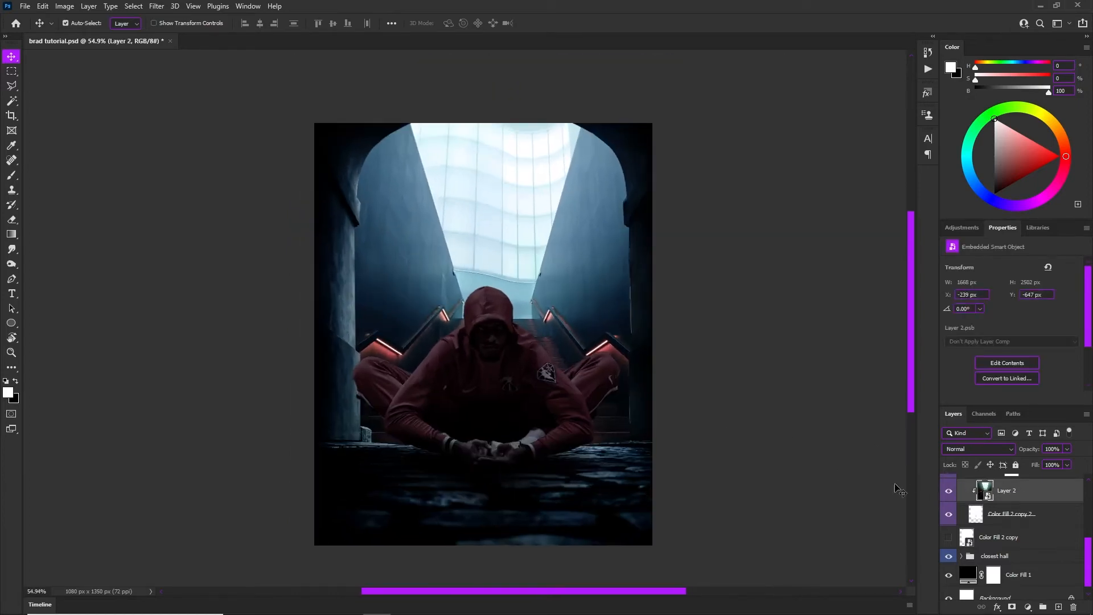
pyautogui.scroll(3, 982, 504)
pyautogui.click(961, 520)
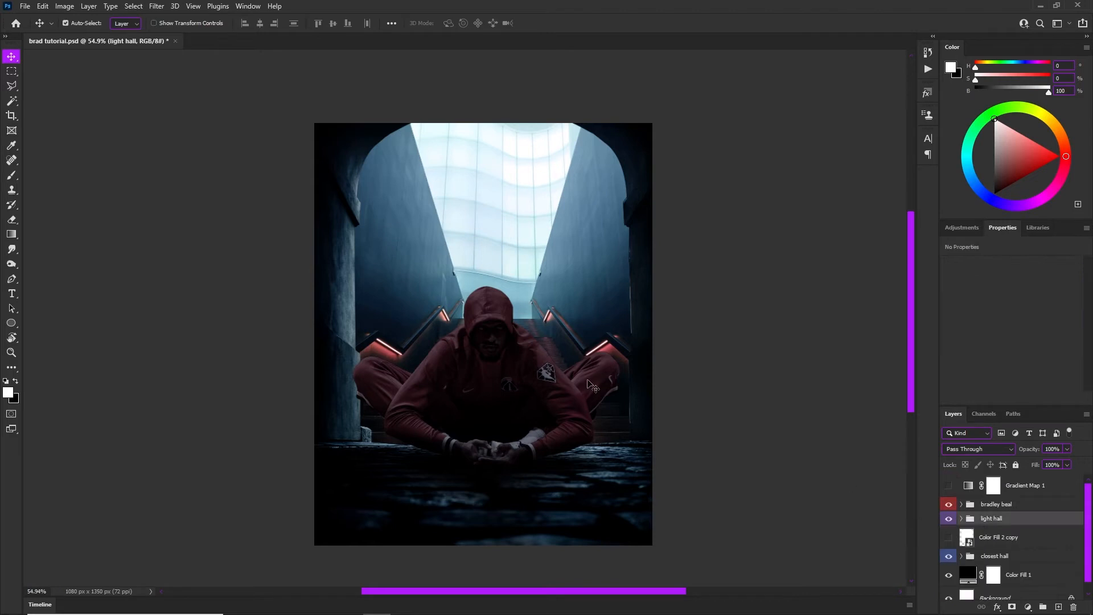
# Start a Tilt-Shift blur on Layer 2 in the light hall group and place its focus center on the subject's chest
pyautogui.click(525, 226)
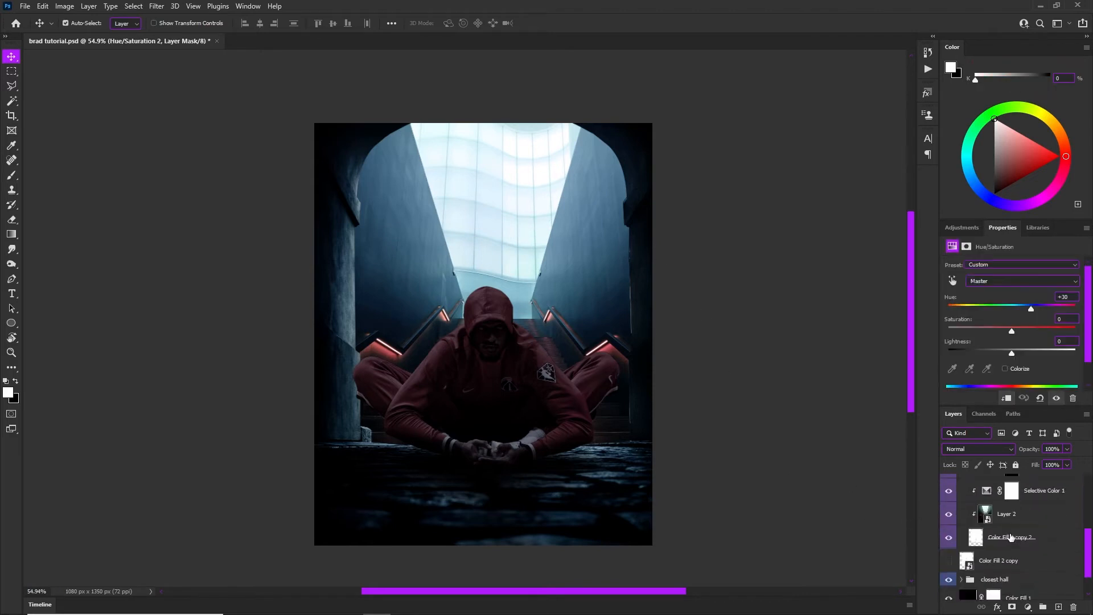
pyautogui.click(1013, 515)
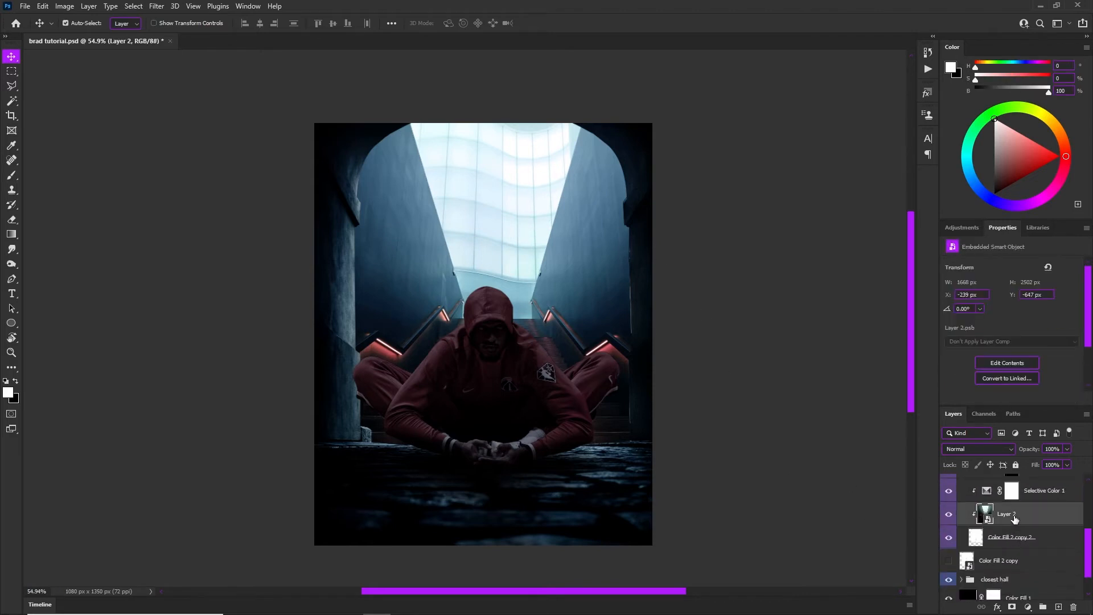
pyautogui.click(163, 7)
pyautogui.moveTo(268, 163)
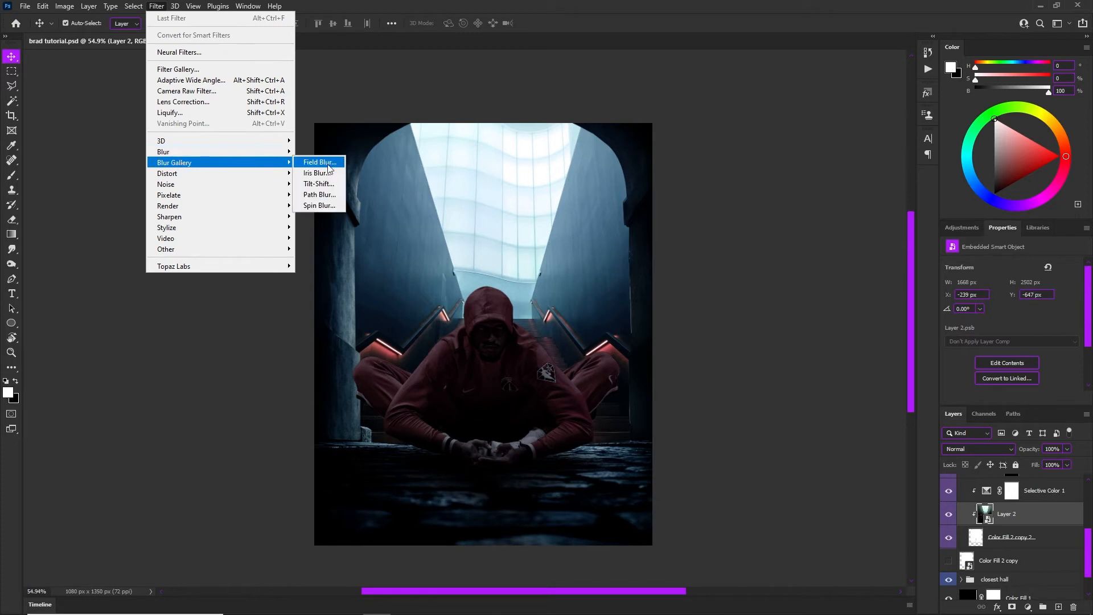
pyautogui.click(319, 184)
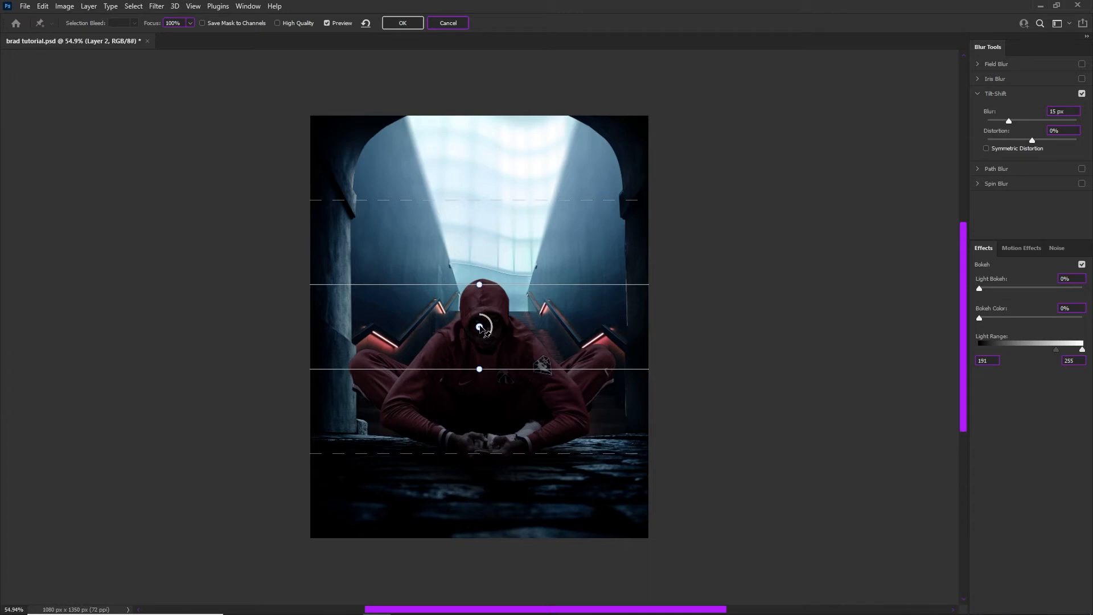
pyautogui.moveTo(480, 328); pyautogui.dragTo(482, 388)
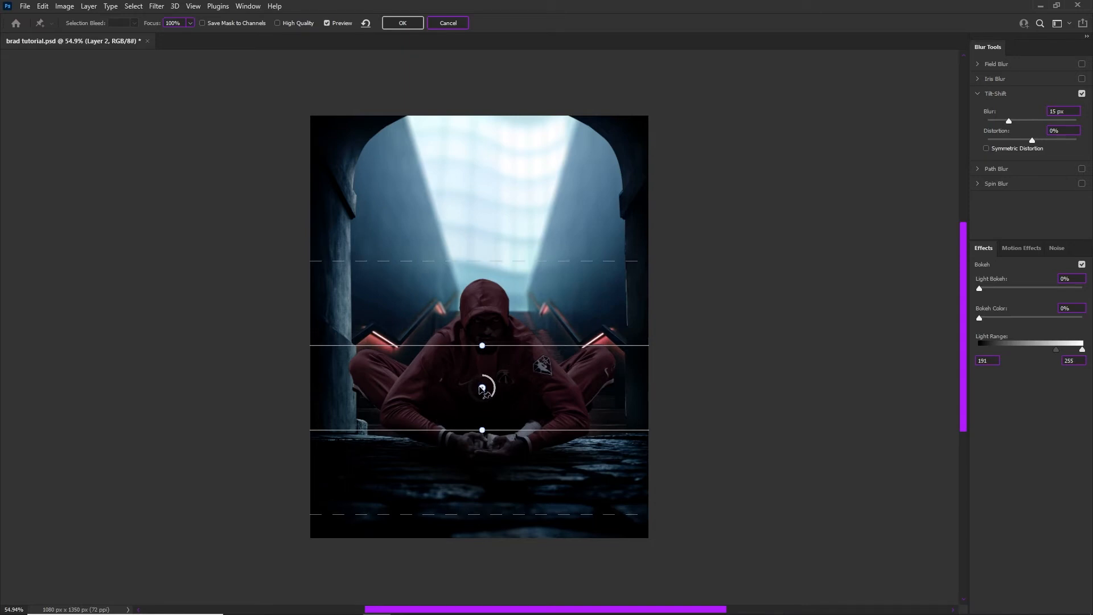
pyautogui.moveTo(484, 389)
pyautogui.mouseDown()
pyautogui.moveTo(465, 239)
pyautogui.moveTo(493, 388)
pyautogui.mouseUp()
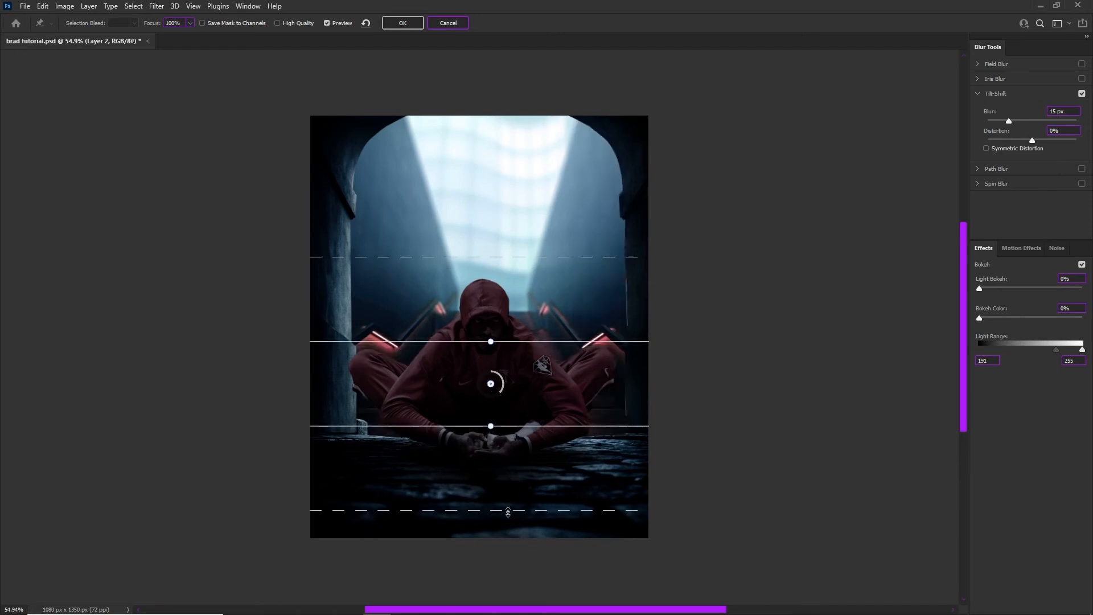
# Adjust the Tilt-Shift focus band and transition lines so the blur fades in gradually up the hall and ends below the subject's hands
pyautogui.moveTo(506, 511); pyautogui.dragTo(509, 451)
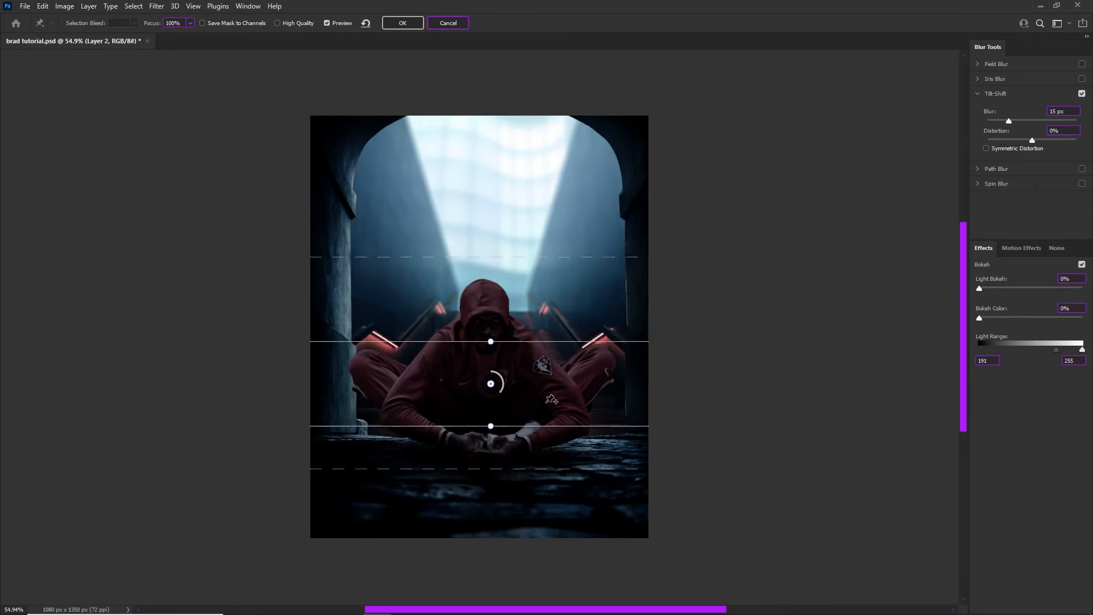
pyautogui.moveTo(547, 485); pyautogui.dragTo(546, 479)
pyautogui.moveTo(545, 258); pyautogui.dragTo(541, 163)
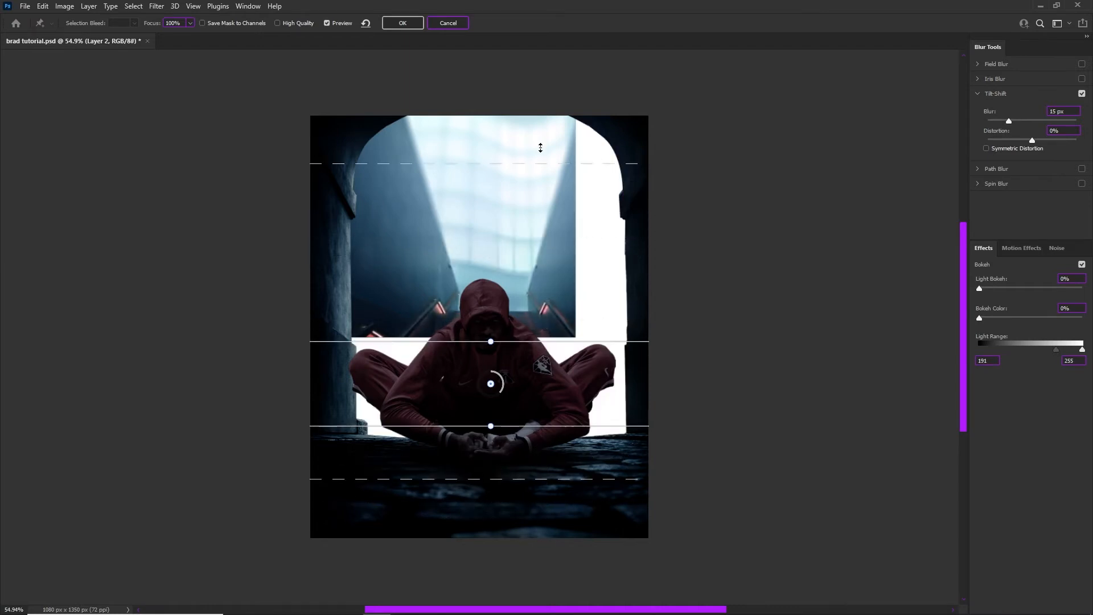
pyautogui.moveTo(518, 216); pyautogui.dragTo(518, 194)
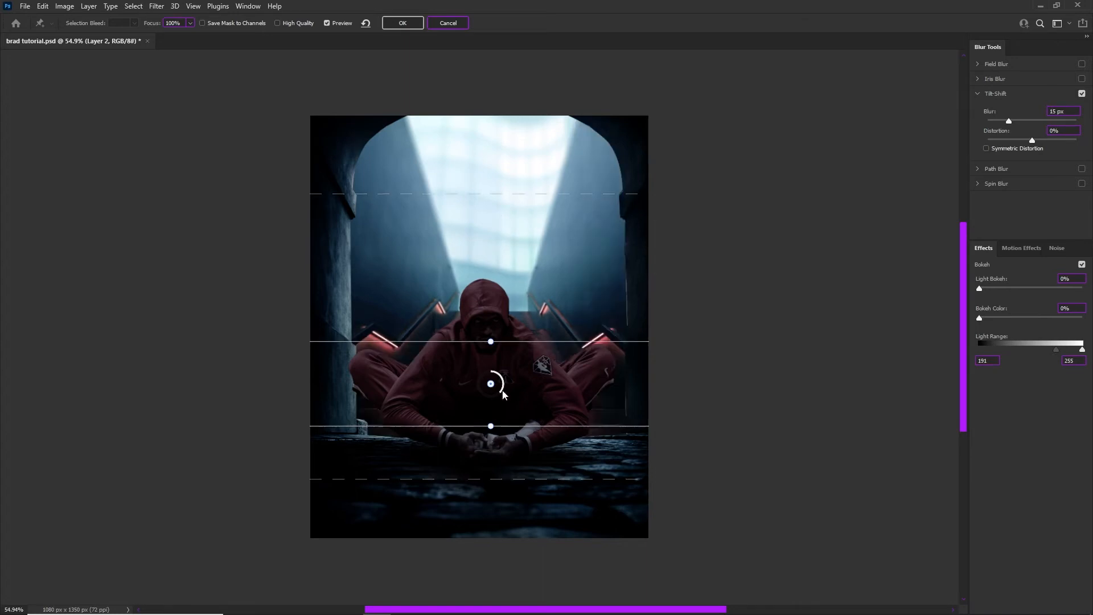
pyautogui.moveTo(491, 385); pyautogui.dragTo(495, 394)
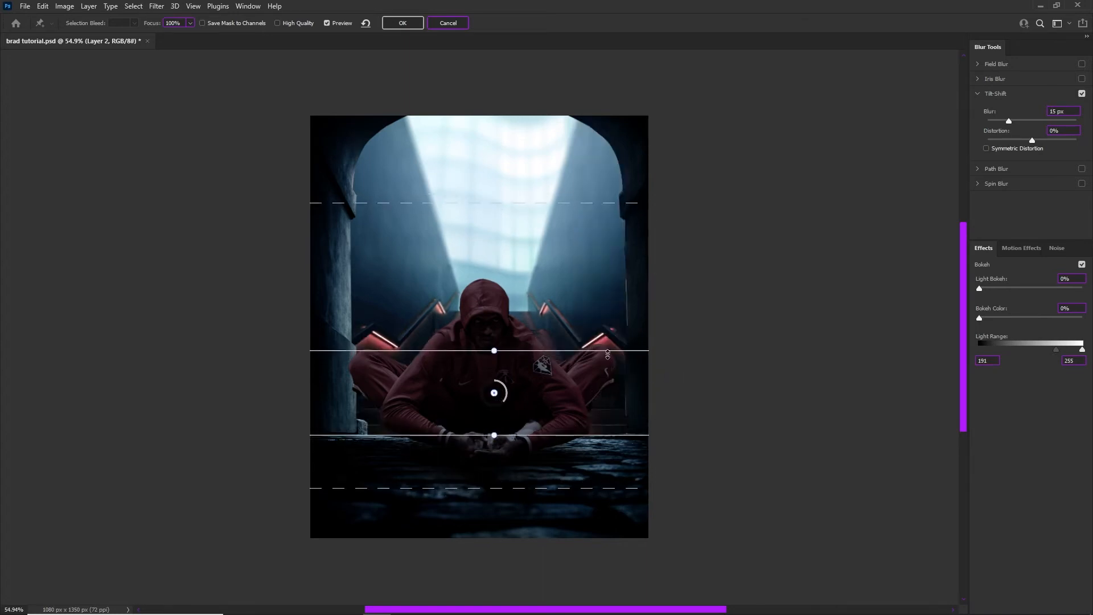
pyautogui.moveTo(607, 351)
pyautogui.mouseDown()
pyautogui.moveTo(603, 322)
pyautogui.moveTo(604, 344)
pyautogui.moveTo(605, 335)
pyautogui.mouseUp()
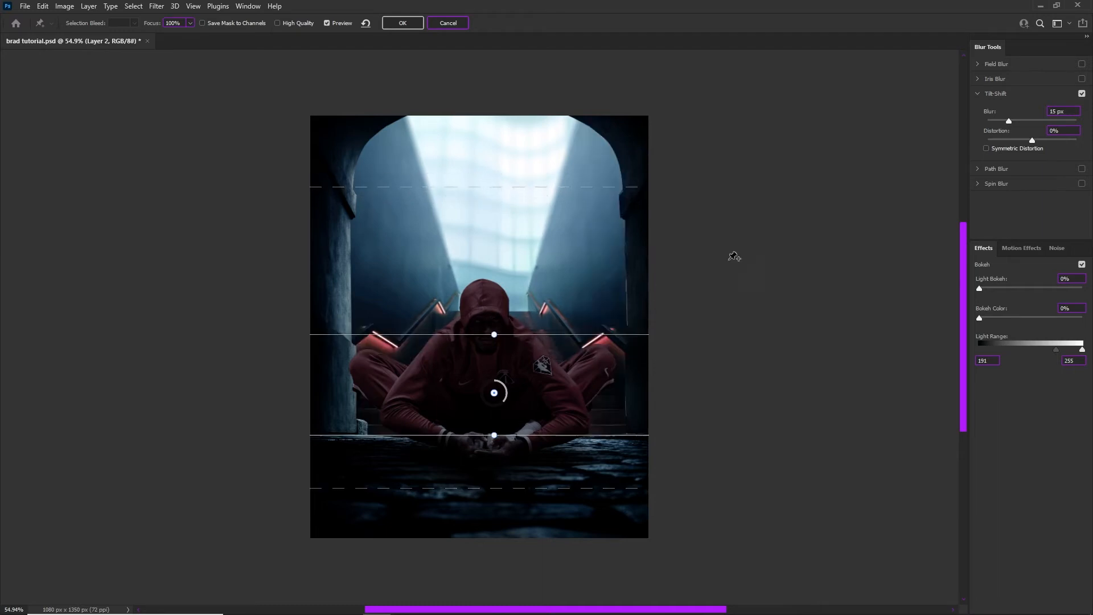
# Lower the focus area toward the subject's hands, set the Tilt-Shift blur to 8 px and apply the filter
pyautogui.moveTo(1009, 120); pyautogui.dragTo(1006, 122)
pyautogui.moveTo(542, 488); pyautogui.dragTo(566, 415)
pyautogui.moveTo(490, 405)
pyautogui.mouseDown()
pyautogui.moveTo(496, 417)
pyautogui.moveTo(505, 397)
pyautogui.moveTo(501, 420)
pyautogui.mouseUp()
pyautogui.moveTo(532, 361); pyautogui.dragTo(538, 384)
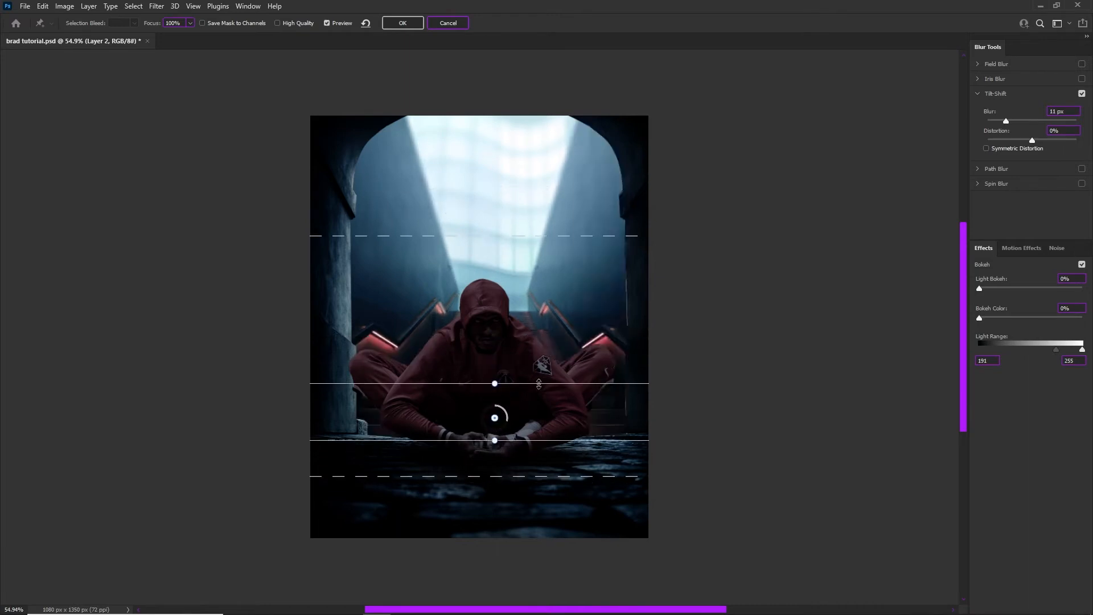
pyautogui.moveTo(553, 235); pyautogui.dragTo(575, 209)
pyautogui.moveTo(1007, 123); pyautogui.dragTo(1002, 123)
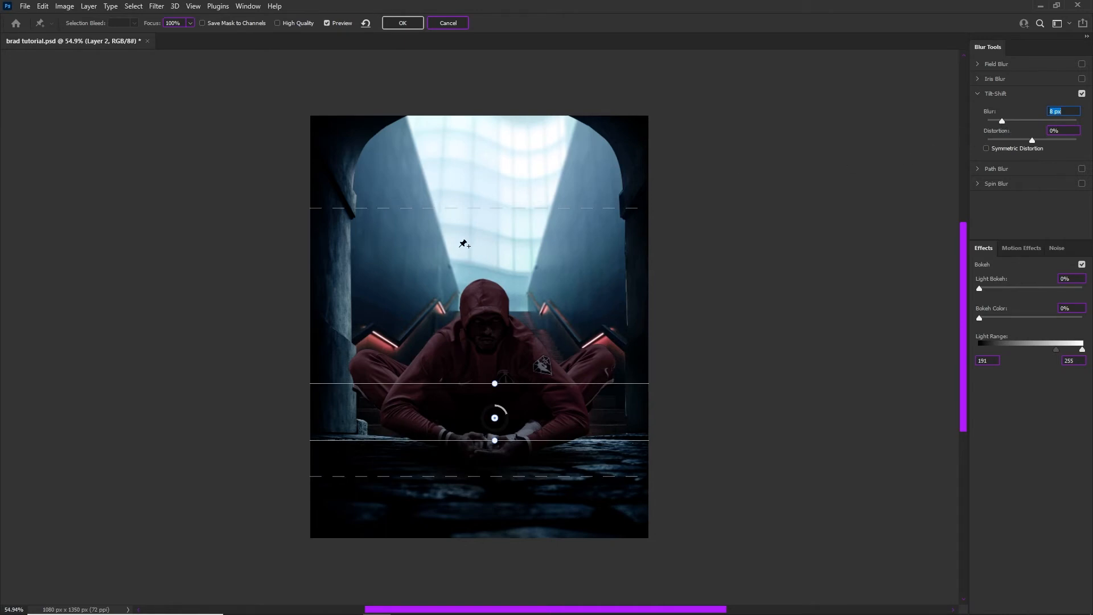
pyautogui.press('Return')
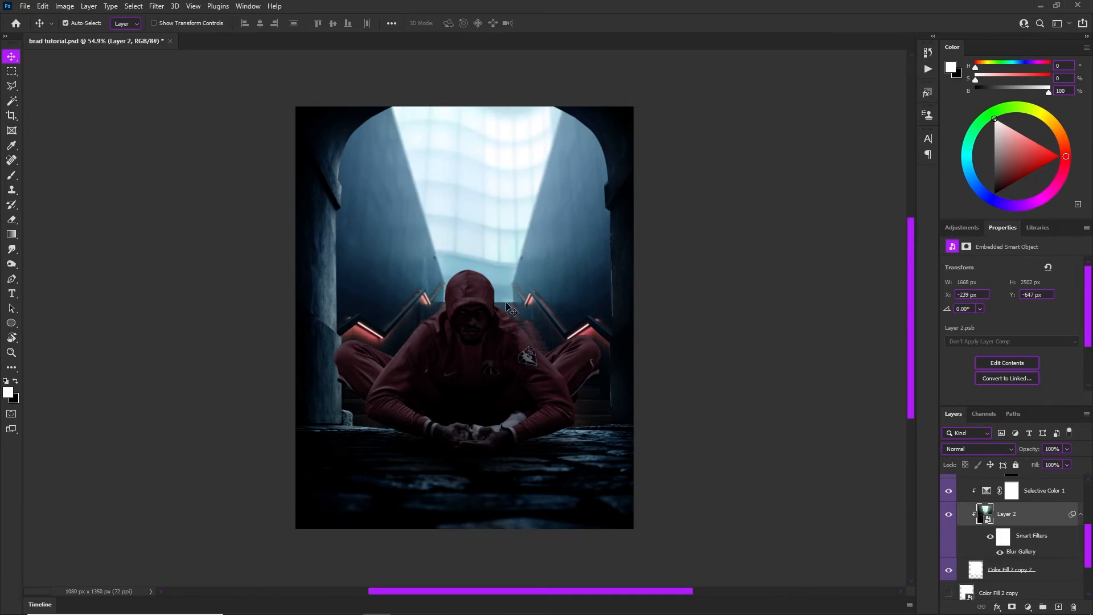
# Add a white Solid Color fill layer above Color Balance 2 in the light hall group and hide it
pyautogui.scroll(-3, 430, 250)
pyautogui.scroll(-4, 443, 205)
pyautogui.scroll(6, 467, 332)
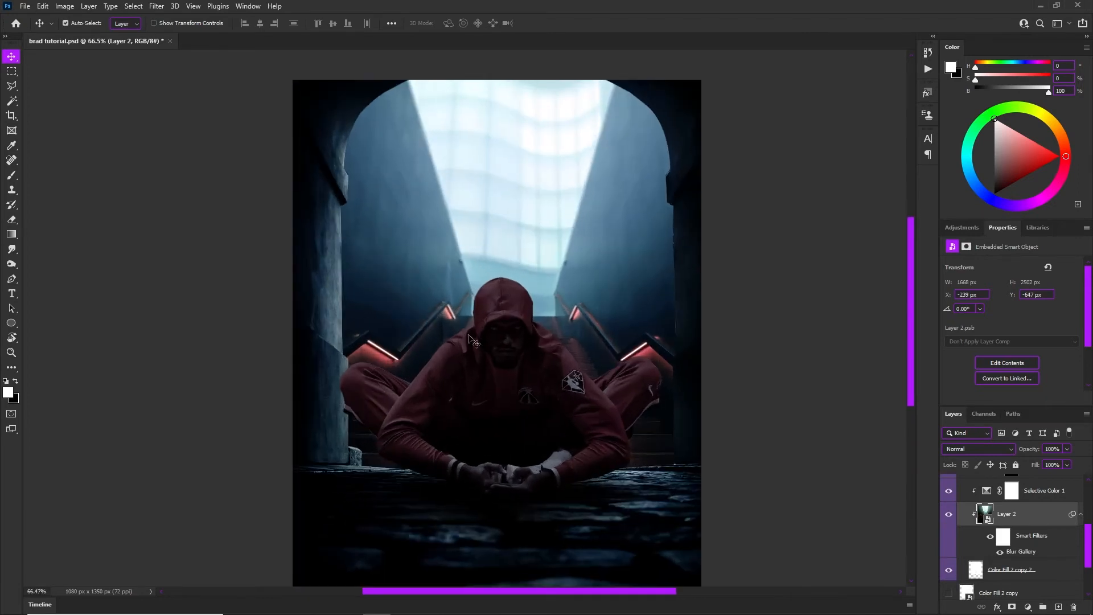
pyautogui.scroll(4, 1035, 522)
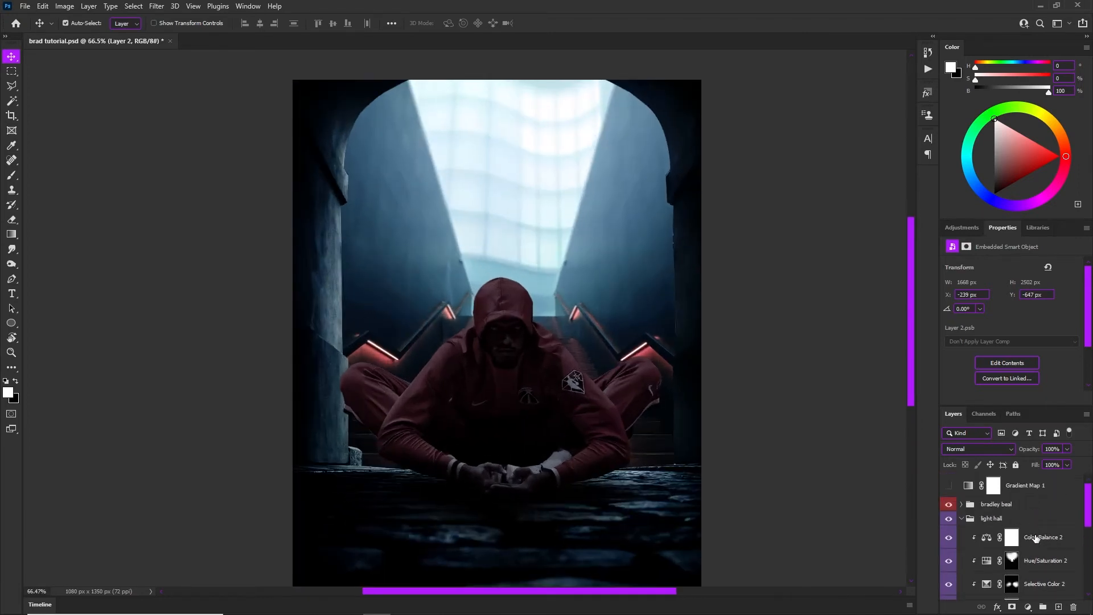
pyautogui.click(1036, 539)
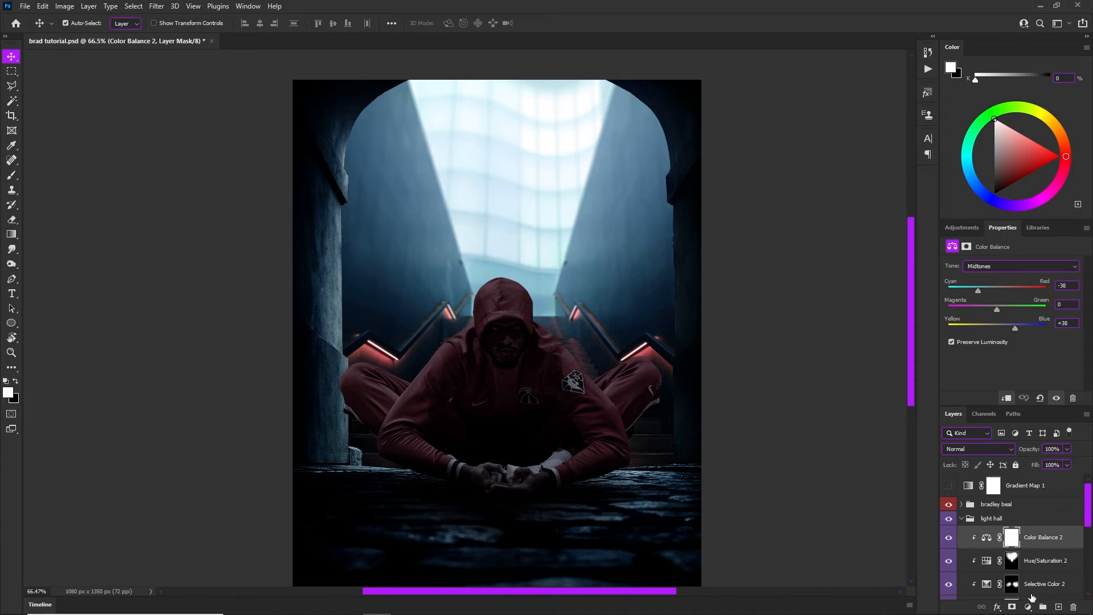
pyautogui.click(1028, 607)
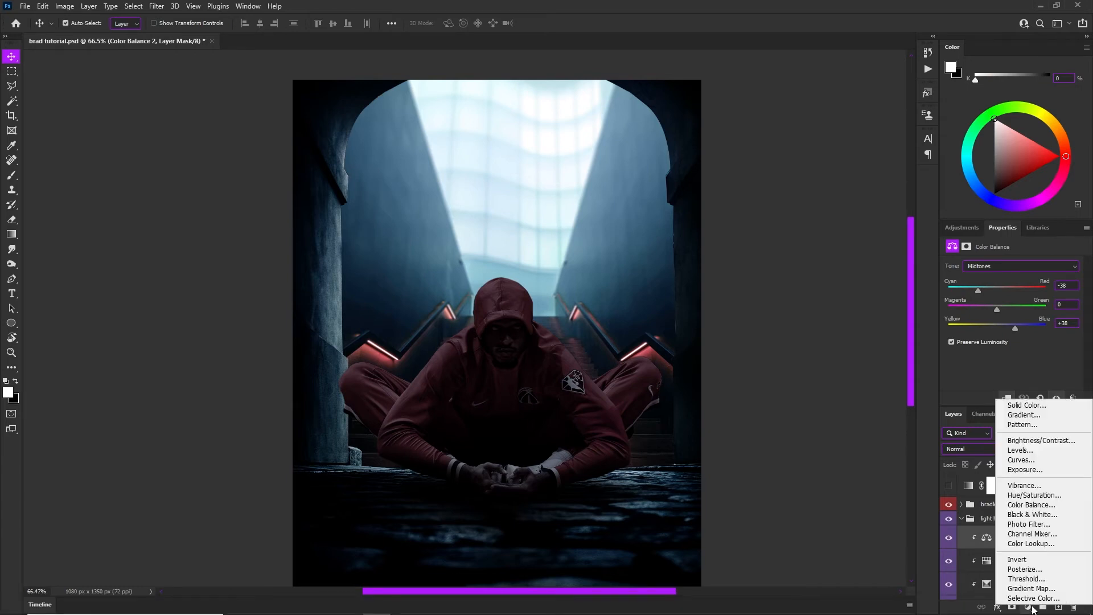
pyautogui.click(1045, 411)
pyautogui.click(1060, 286)
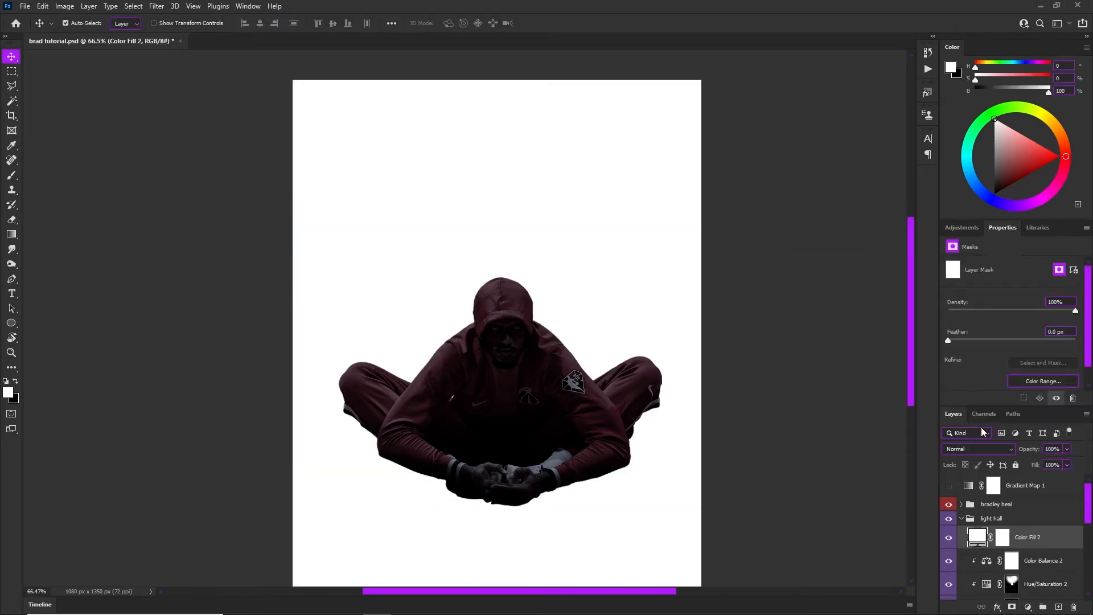
pyautogui.click(949, 538)
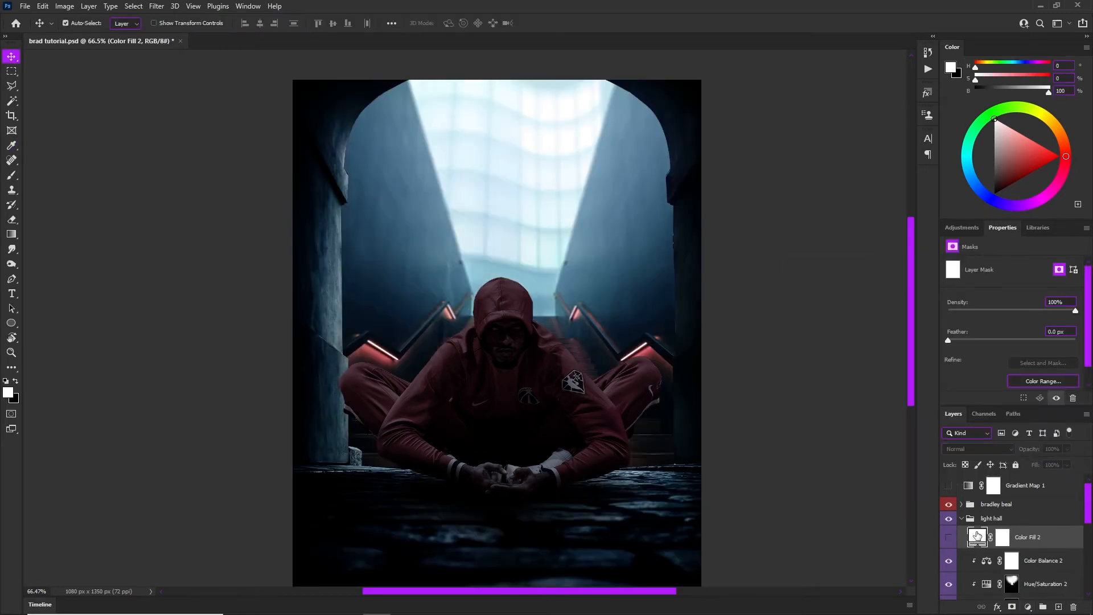
# Recolor Color Fill 2 with a muted blue sampled from the hall wall beside the subject's head and show the layer
pyautogui.doubleClick(976, 536)
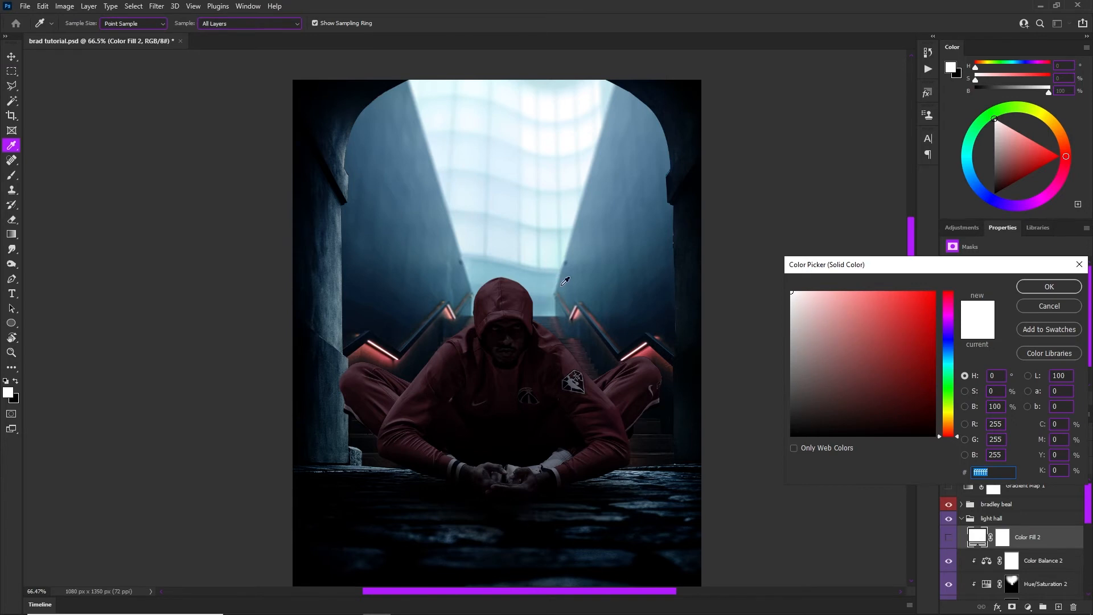
pyautogui.click(558, 281)
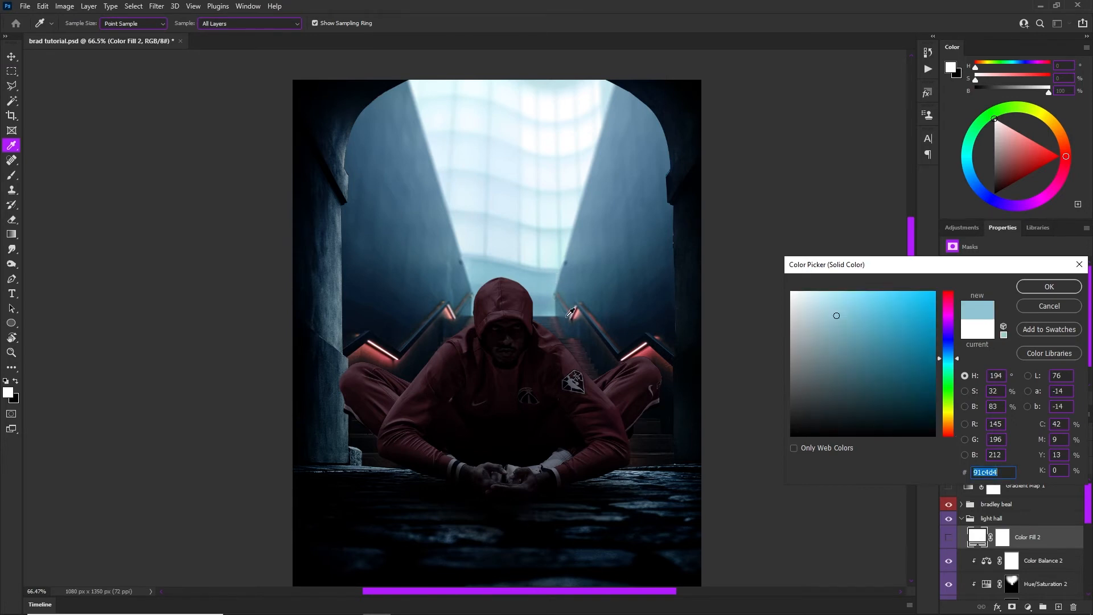
pyautogui.click(559, 305)
pyautogui.click(1023, 290)
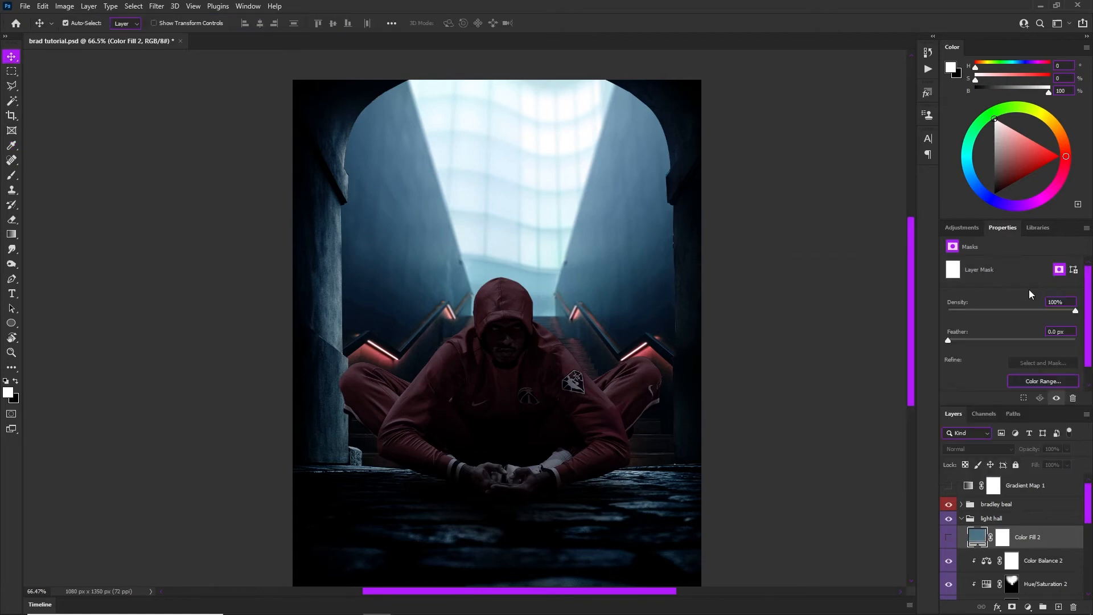
pyautogui.click(948, 536)
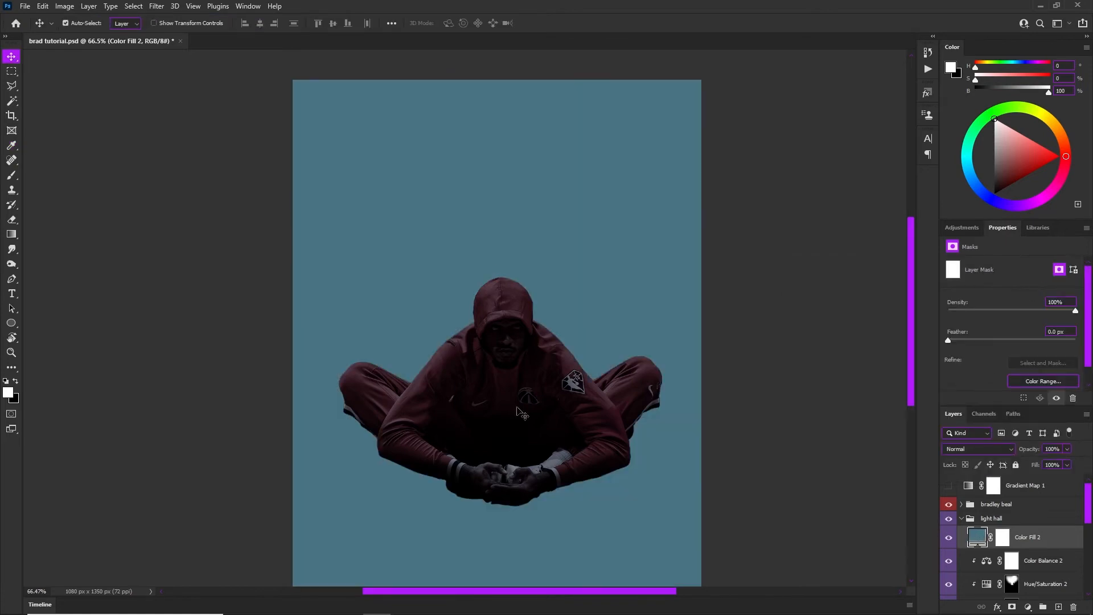
# Keep the Color Fill 2 blend mode at Normal and invert its layer mask to black
pyautogui.click(980, 450)
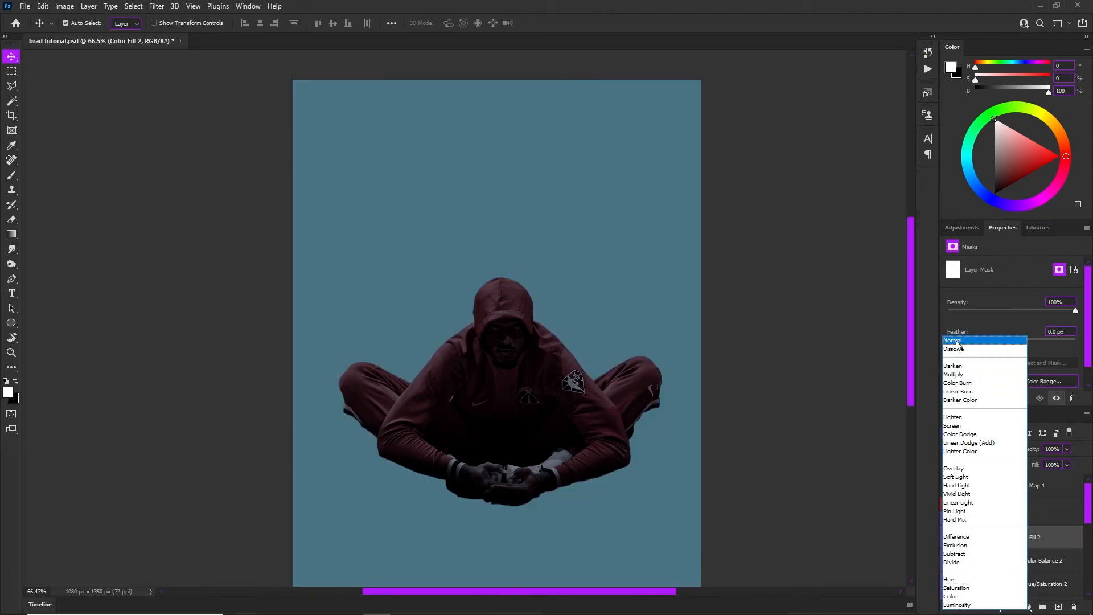
pyautogui.click(958, 340)
pyautogui.click(1002, 538)
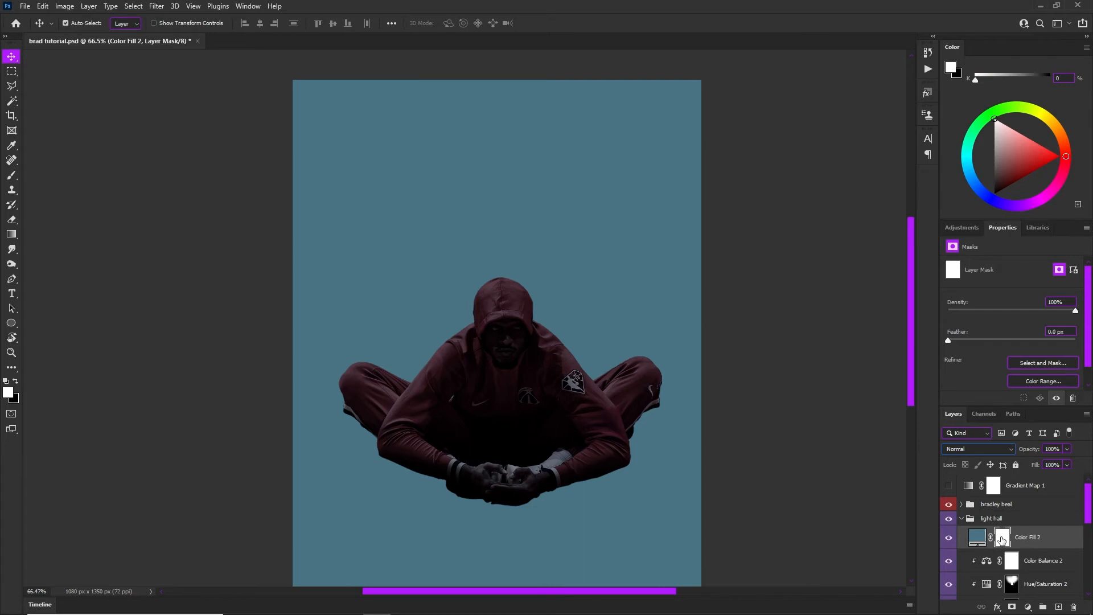
pyautogui.hotkey('ctrl', 'i')
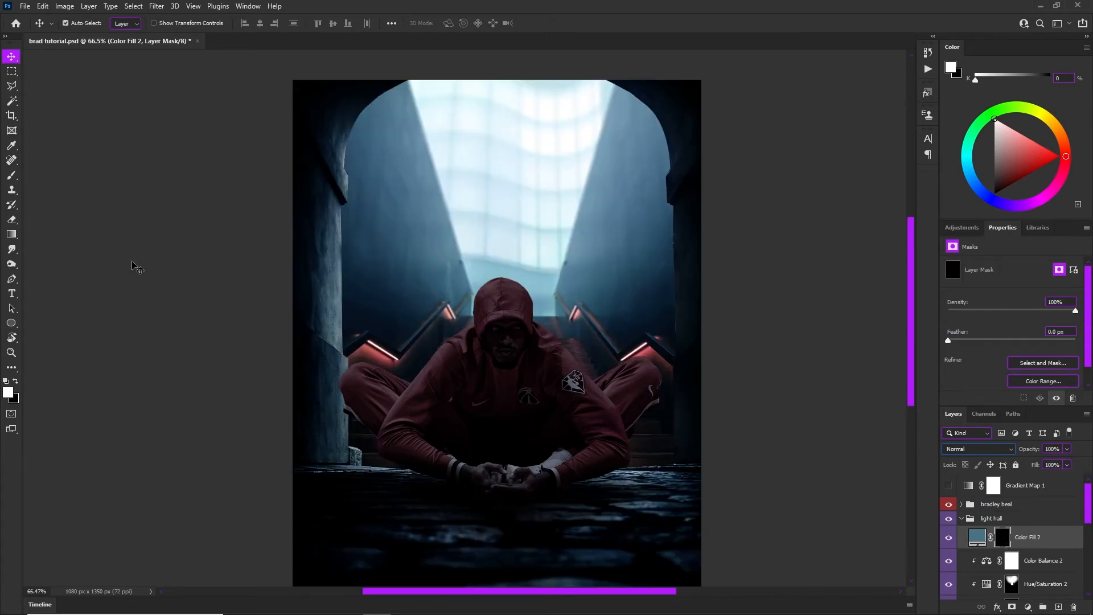
# Paint blue haze behind the subject on the Color Fill 2 mask with a 592 px brush at 10% flow, balancing white and black strokes
pyautogui.click(11, 174)
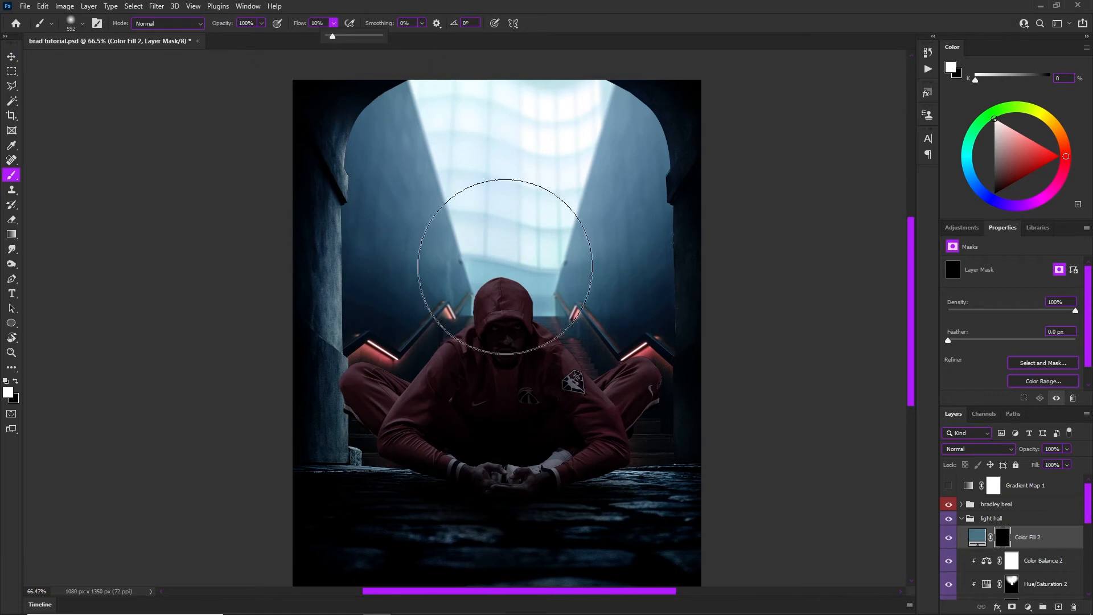
pyautogui.moveTo(502, 265)
pyautogui.mouseDown()
pyautogui.moveTo(600, 327)
pyautogui.moveTo(578, 372)
pyautogui.moveTo(598, 390)
pyautogui.moveTo(502, 385)
pyautogui.moveTo(355, 407)
pyautogui.moveTo(369, 391)
pyautogui.moveTo(325, 356)
pyautogui.moveTo(368, 264)
pyautogui.moveTo(379, 271)
pyautogui.moveTo(350, 279)
pyautogui.moveTo(362, 294)
pyautogui.moveTo(392, 241)
pyautogui.moveTo(482, 369)
pyautogui.moveTo(596, 372)
pyautogui.moveTo(658, 415)
pyautogui.moveTo(619, 276)
pyautogui.moveTo(658, 261)
pyautogui.mouseUp()
pyautogui.press('x')
pyautogui.moveTo(595, 356)
pyautogui.mouseDown()
pyautogui.moveTo(560, 325)
pyautogui.moveTo(503, 322)
pyautogui.mouseUp()
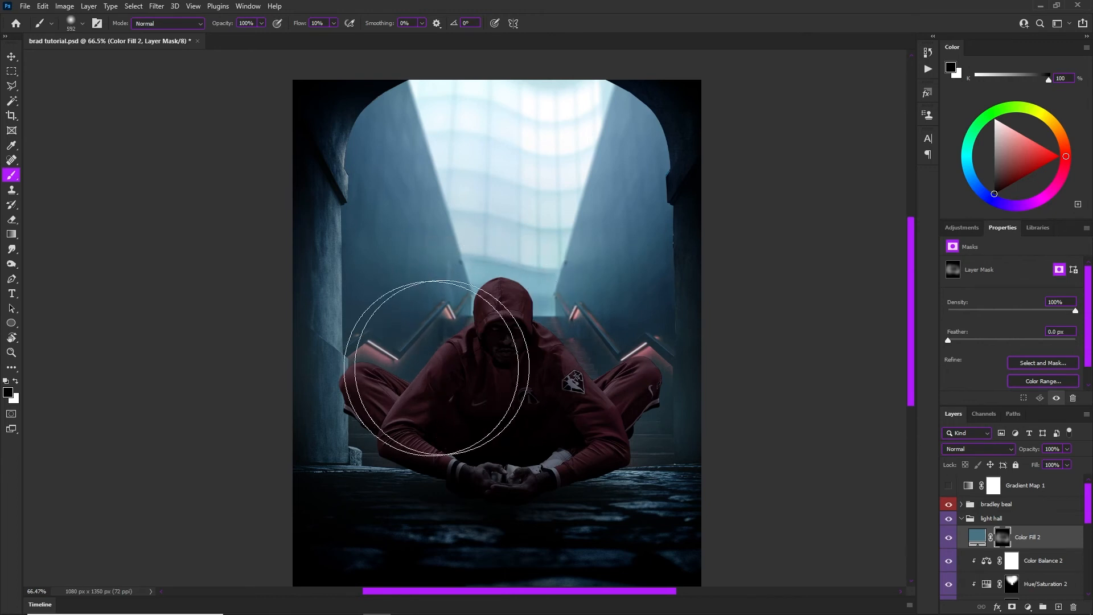
pyautogui.press('x')
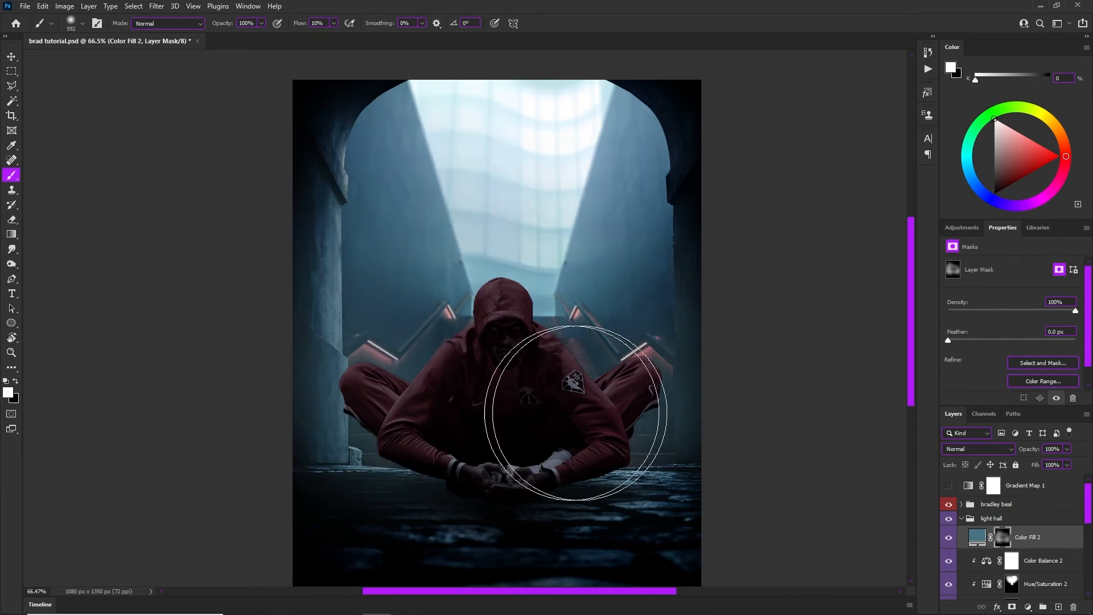
pyautogui.press('x')
pyautogui.moveTo(439, 378)
pyautogui.mouseDown()
pyautogui.moveTo(534, 383)
pyautogui.moveTo(456, 363)
pyautogui.moveTo(507, 319)
pyautogui.moveTo(502, 287)
pyautogui.moveTo(448, 304)
pyautogui.mouseUp()
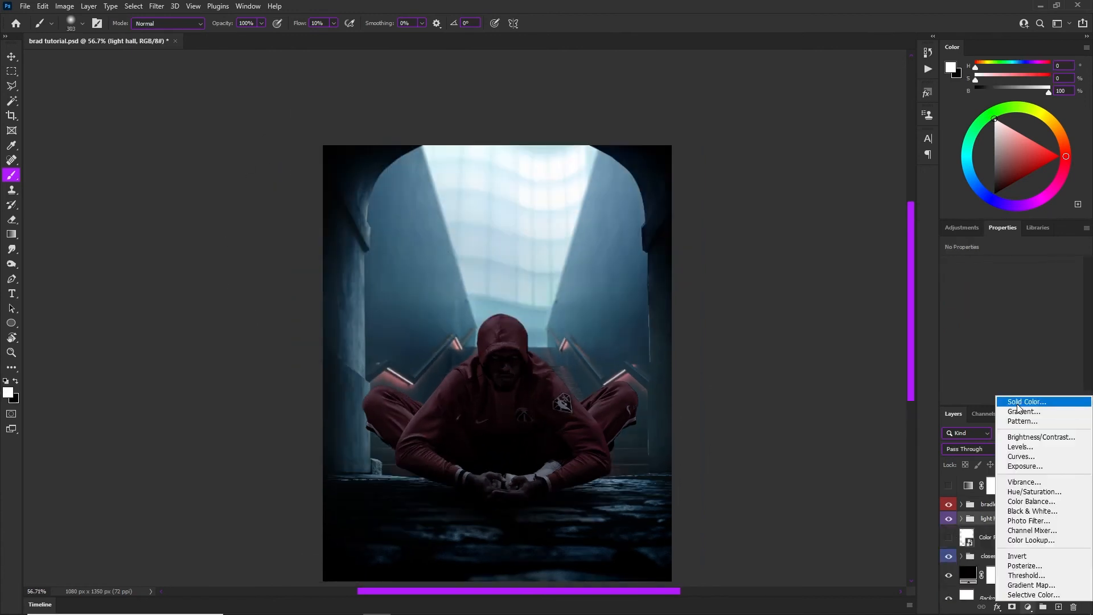
# Add a Solid Color fill layer above the light hall group and recolor it with dark blue 071522 sampled from the floor
pyautogui.click(1011, 405)
pyautogui.press('Return')
pyautogui.press('b')
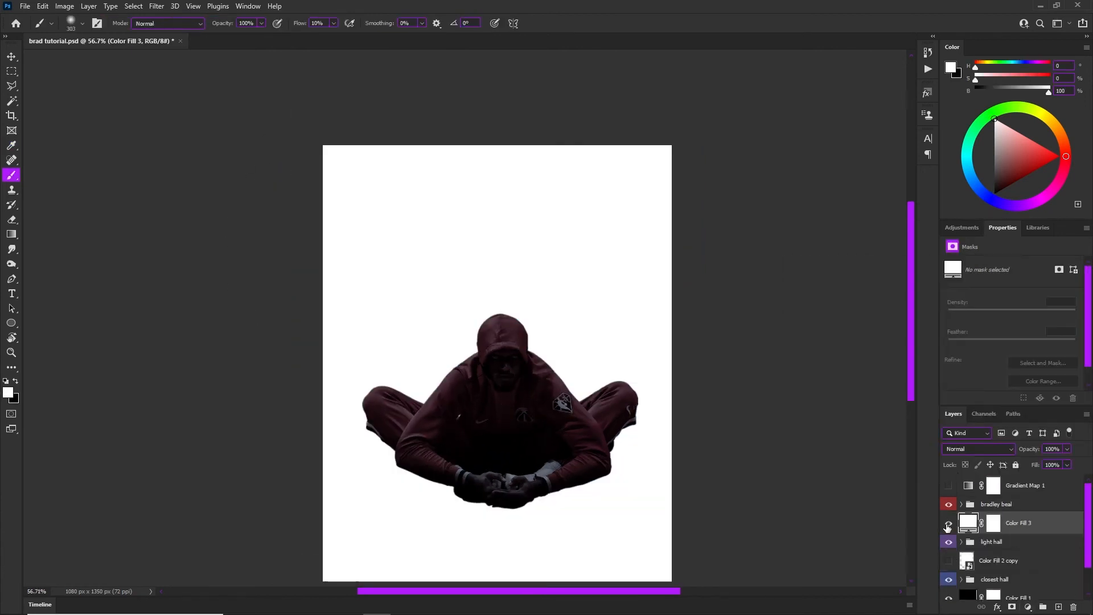
pyautogui.click(948, 523)
pyautogui.click(408, 535)
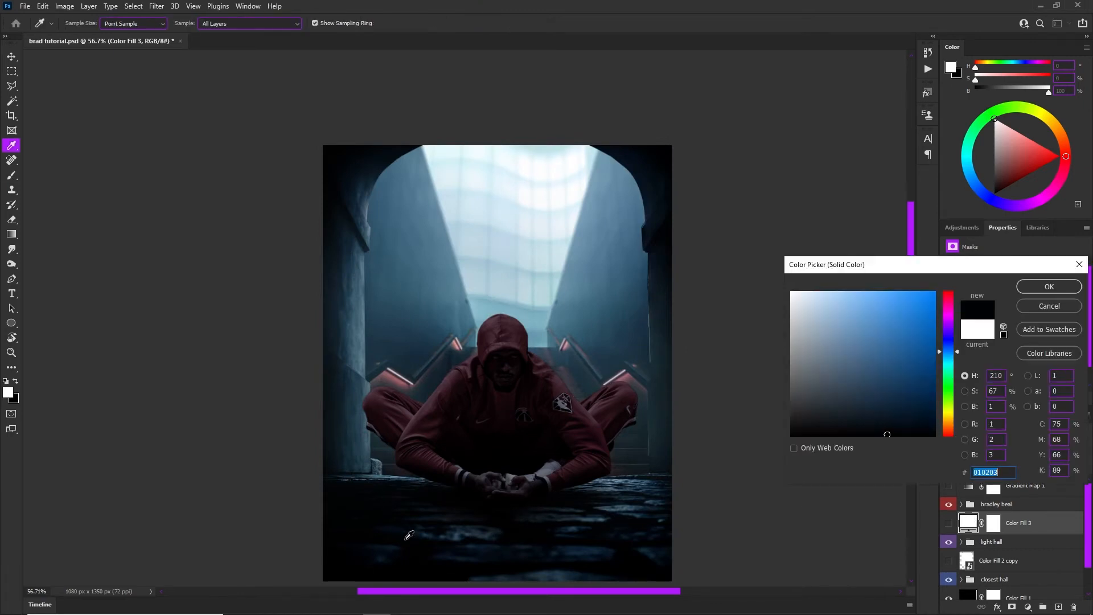
pyautogui.moveTo(416, 541); pyautogui.dragTo(416, 531)
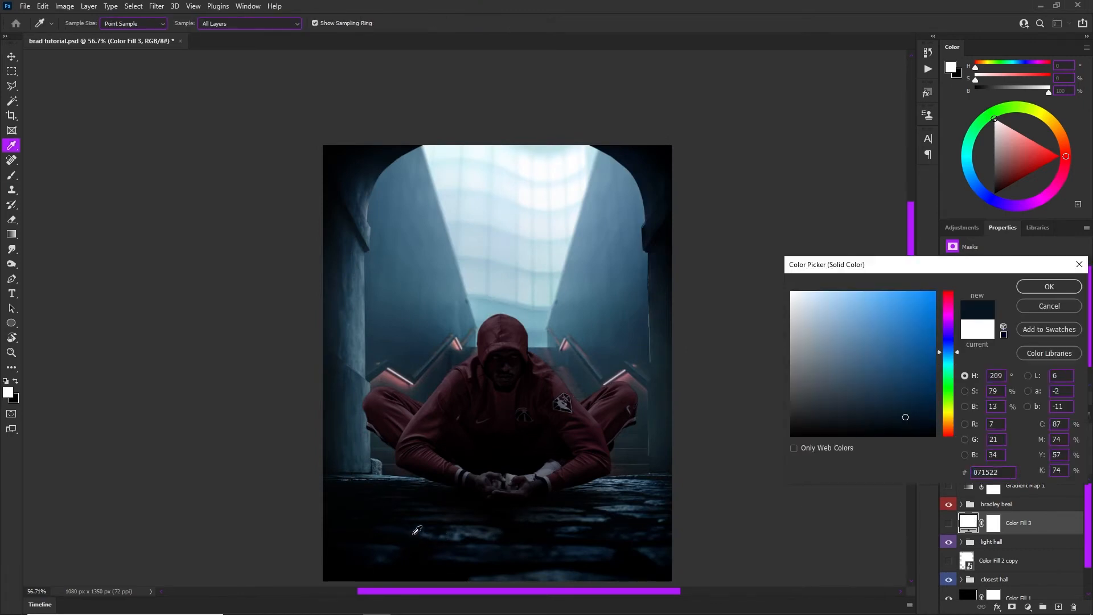
pyautogui.click(1049, 286)
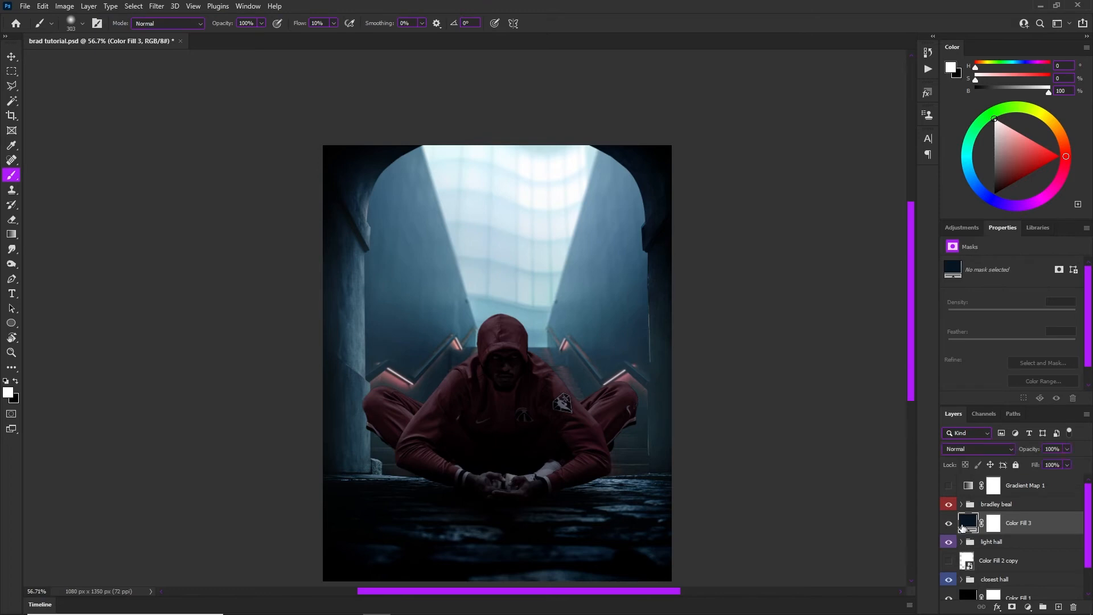
# Invert the Color Fill 3 mask to black and paint dark blue haze over the floor and lower scene with a large white brush at 10% flow
pyautogui.click(994, 521)
pyautogui.hotkey('ctrl', 'i')
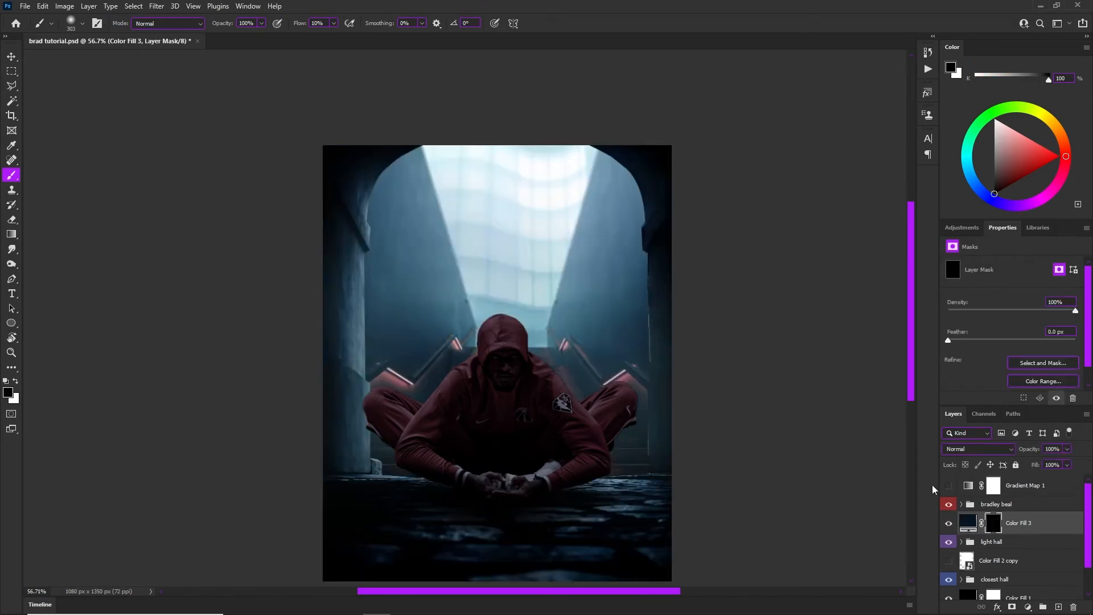
pyautogui.scroll(-3, 483, 438)
pyautogui.scroll(-5, 496, 455)
pyautogui.scroll(5, 451, 387)
pyautogui.moveTo(453, 416); pyautogui.dragTo(513, 419)
pyautogui.press('x')
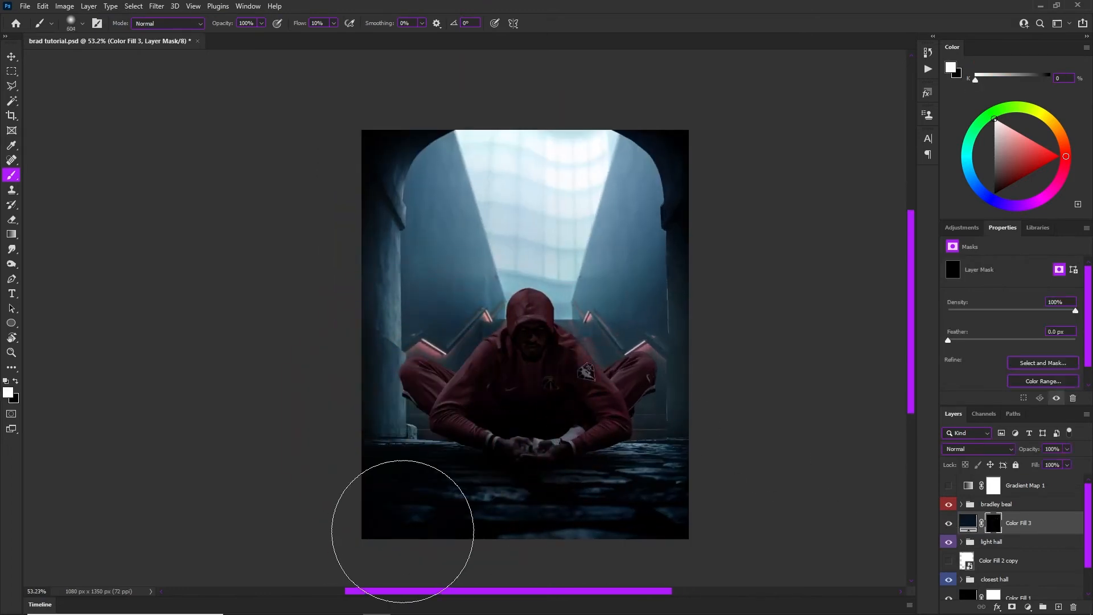
pyautogui.moveTo(402, 531)
pyautogui.mouseDown()
pyautogui.moveTo(438, 489)
pyautogui.moveTo(378, 362)
pyautogui.moveTo(387, 402)
pyautogui.moveTo(472, 527)
pyautogui.mouseUp()
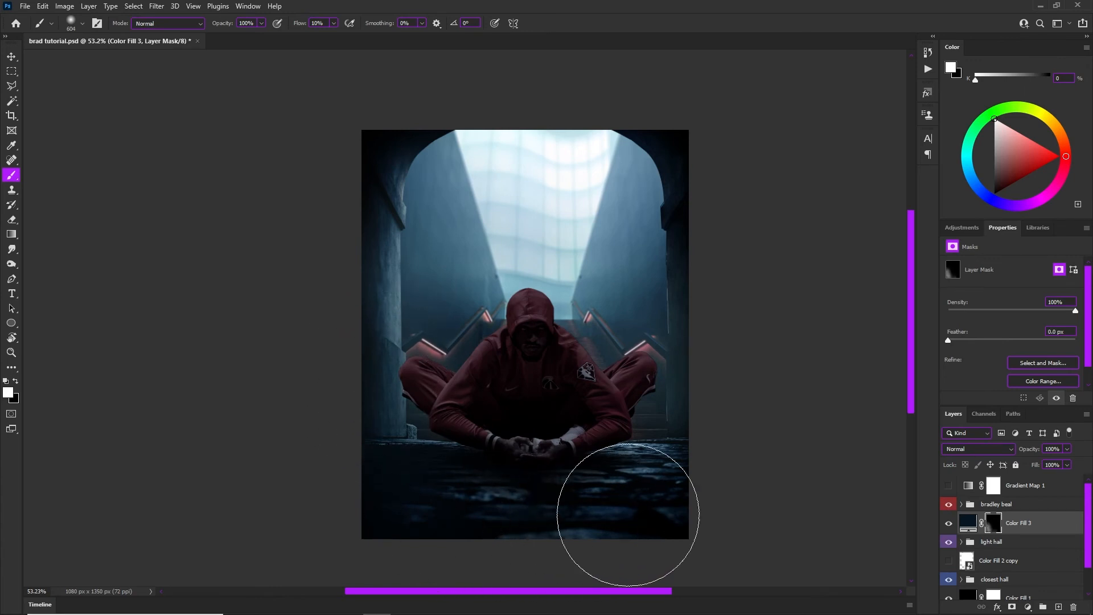
pyautogui.moveTo(631, 397); pyautogui.dragTo(650, 397)
pyautogui.click(574, 364)
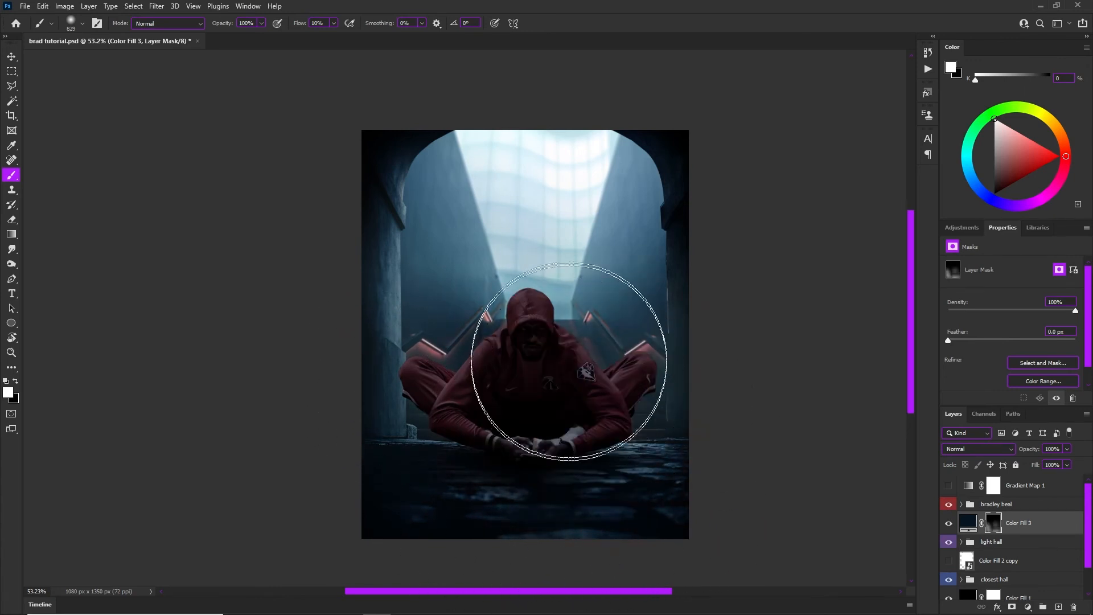
pyautogui.click(585, 424)
# Move Color Fill 3 above the bradley beal group and rebalance its mask along the floor and hands with white and black strokes
pyautogui.moveTo(1023, 525); pyautogui.dragTo(1021, 495)
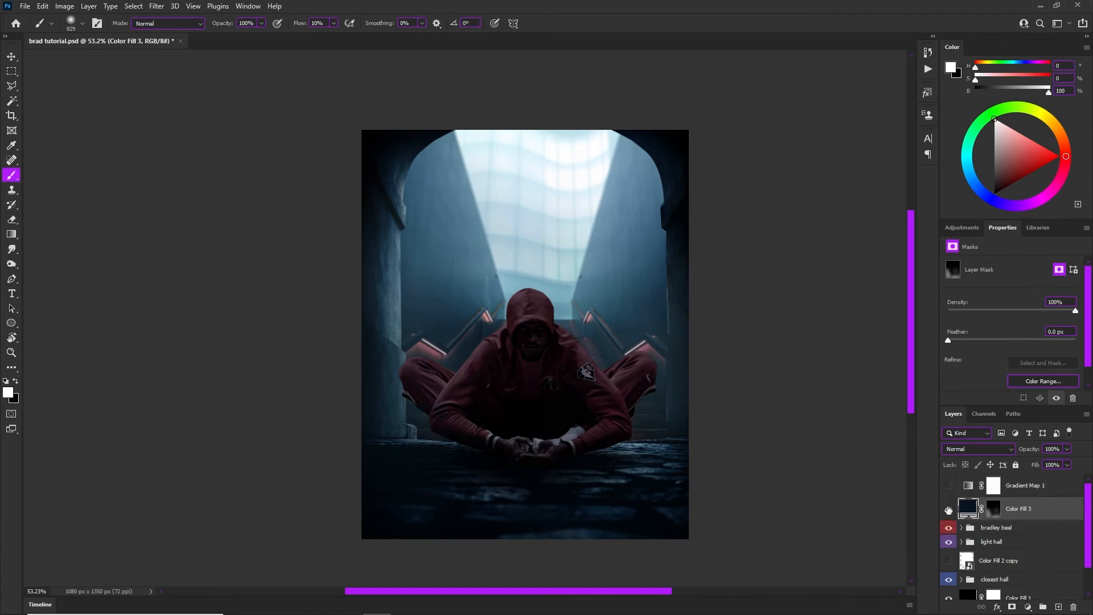
pyautogui.click(993, 509)
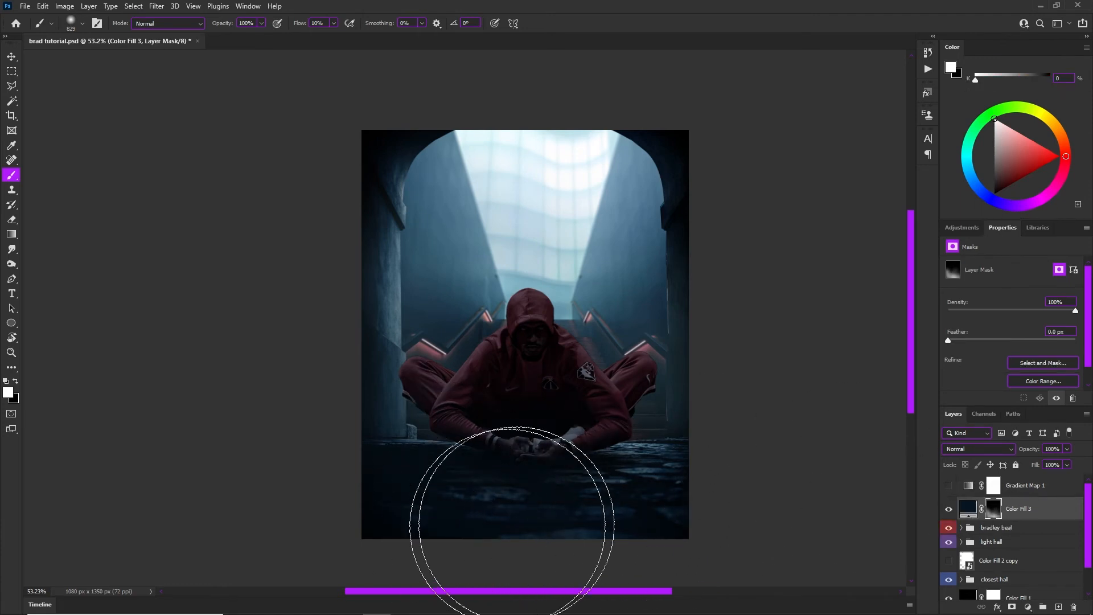
pyautogui.press('x')
pyautogui.click(522, 432)
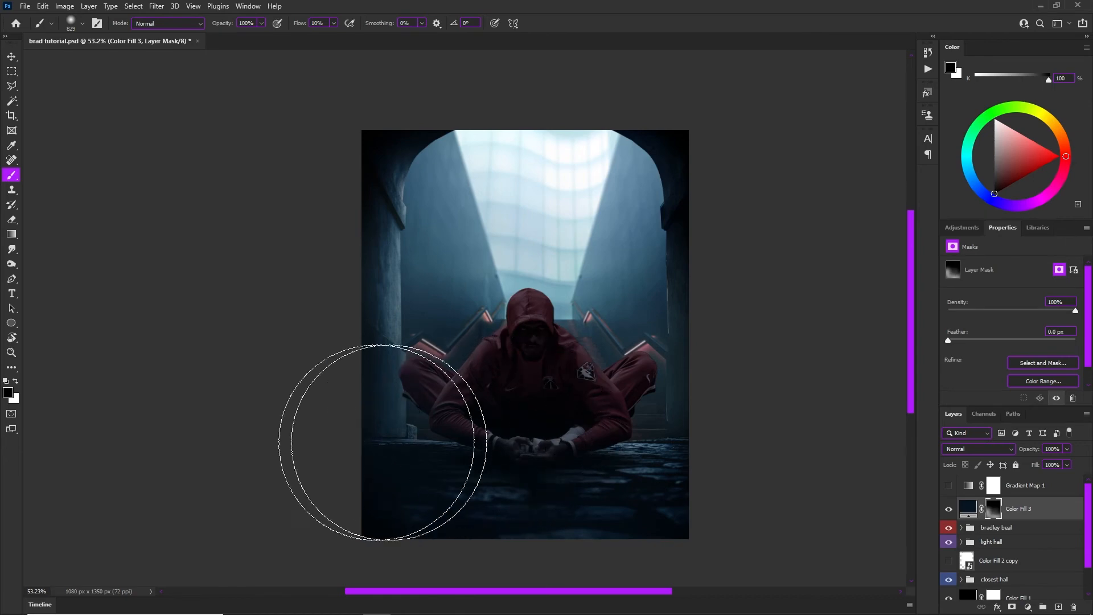
# Compare the image with and without Color Fill 3, and paint black on its mask to clear haze from the subject's torso and arm
pyautogui.scroll(-2, 384, 304)
pyautogui.scroll(3, 404, 290)
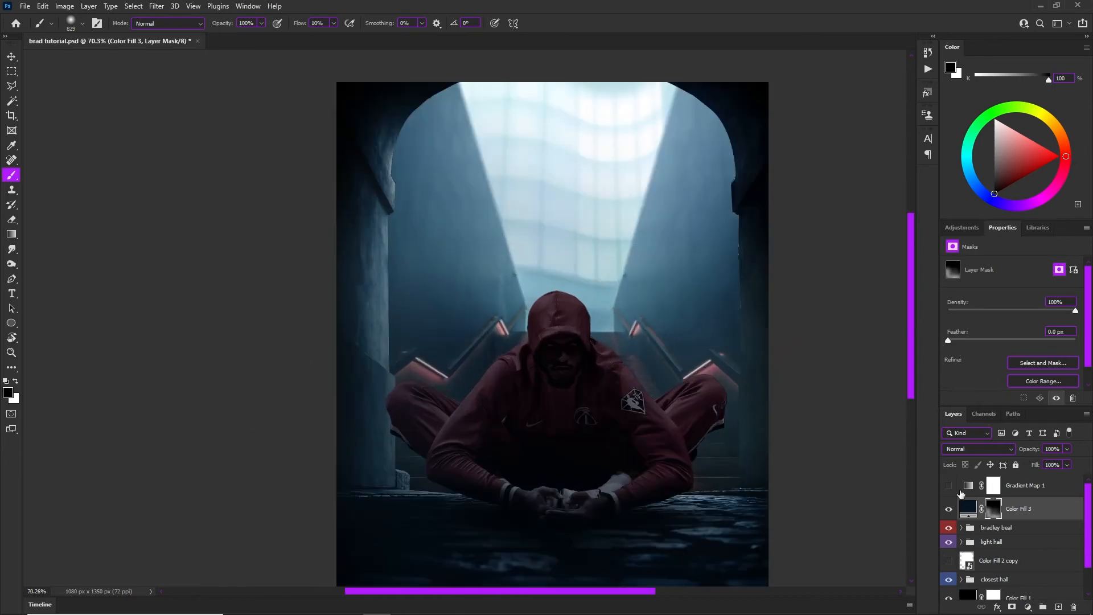
pyautogui.click(949, 508)
pyautogui.click(952, 508)
pyautogui.moveTo(539, 428); pyautogui.dragTo(476, 445)
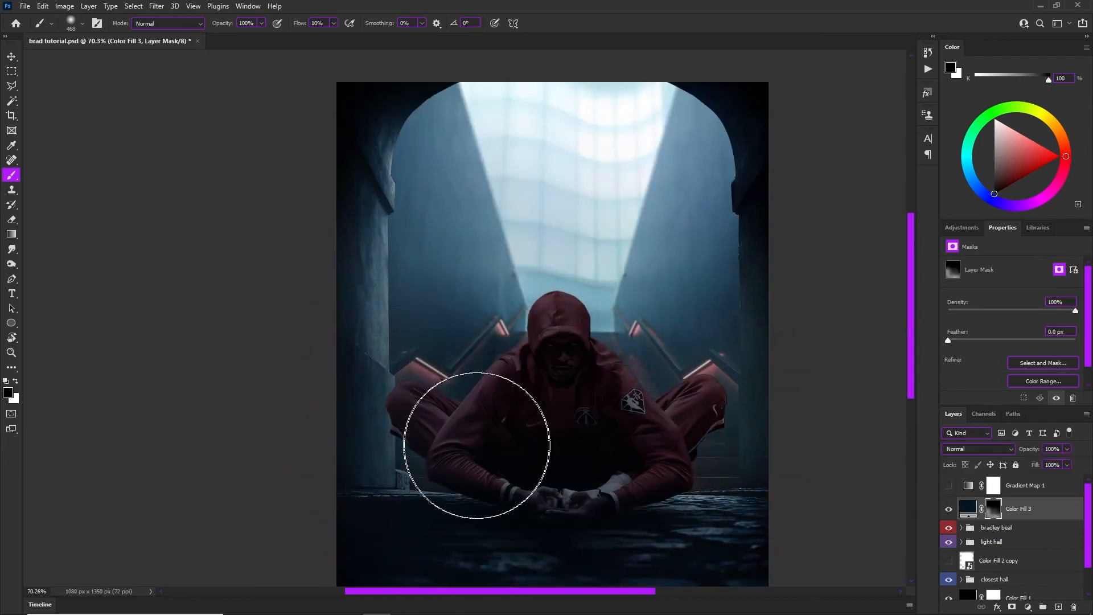
# Show the Gradient Map 1 layer and examine the subject's brightness against the hall in black and white
pyautogui.scroll(-2, 585, 415)
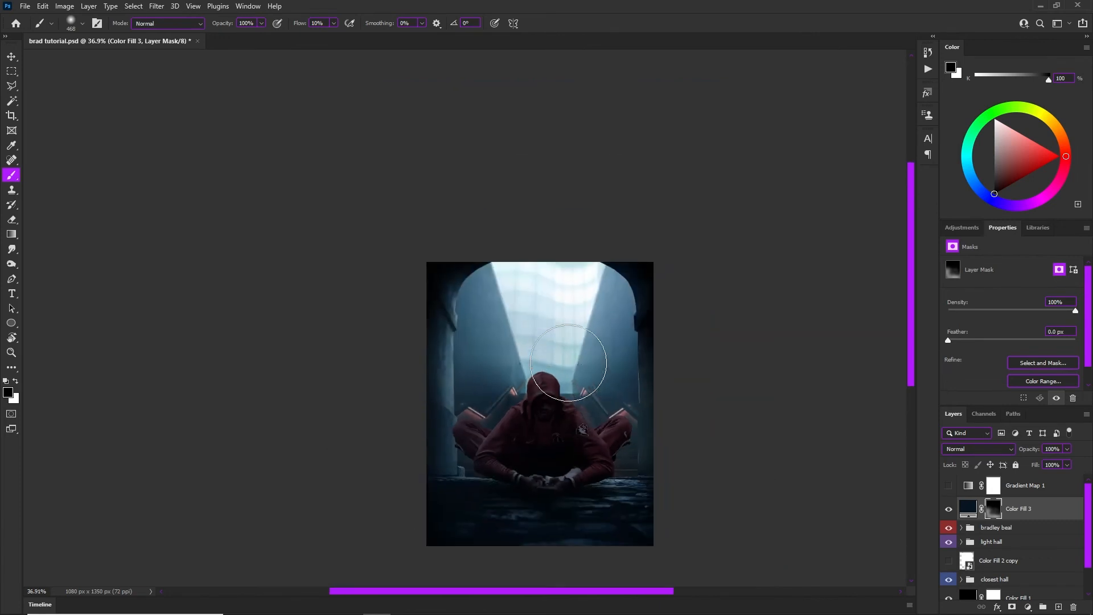
pyautogui.scroll(2, 545, 438)
pyautogui.scroll(-3, 446, 371)
pyautogui.scroll(-3, 421, 381)
pyautogui.scroll(3, 513, 353)
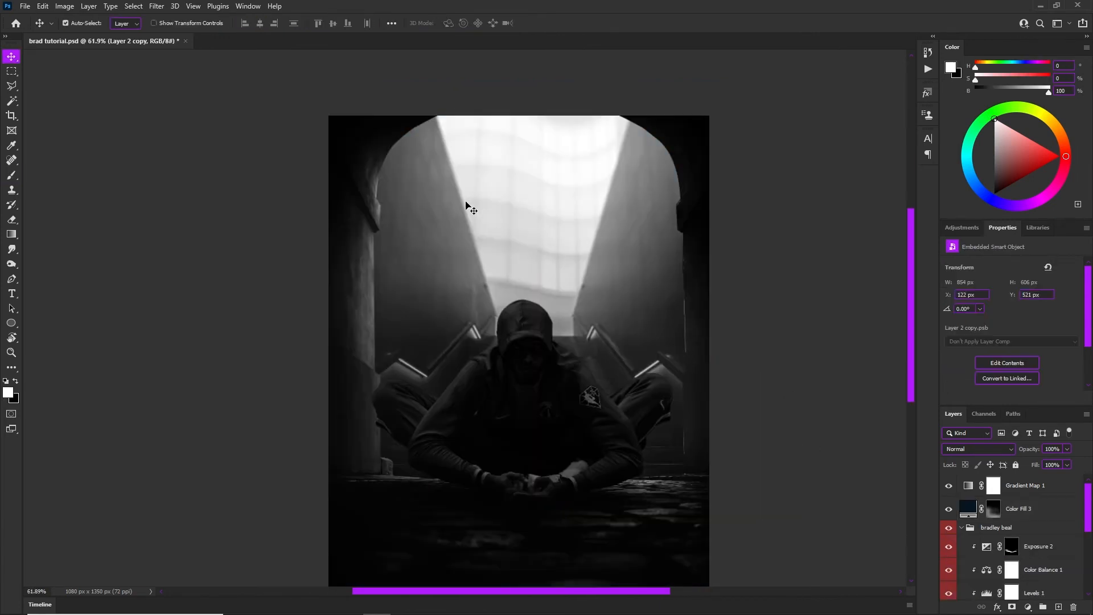
pyautogui.scroll(2, 463, 233)
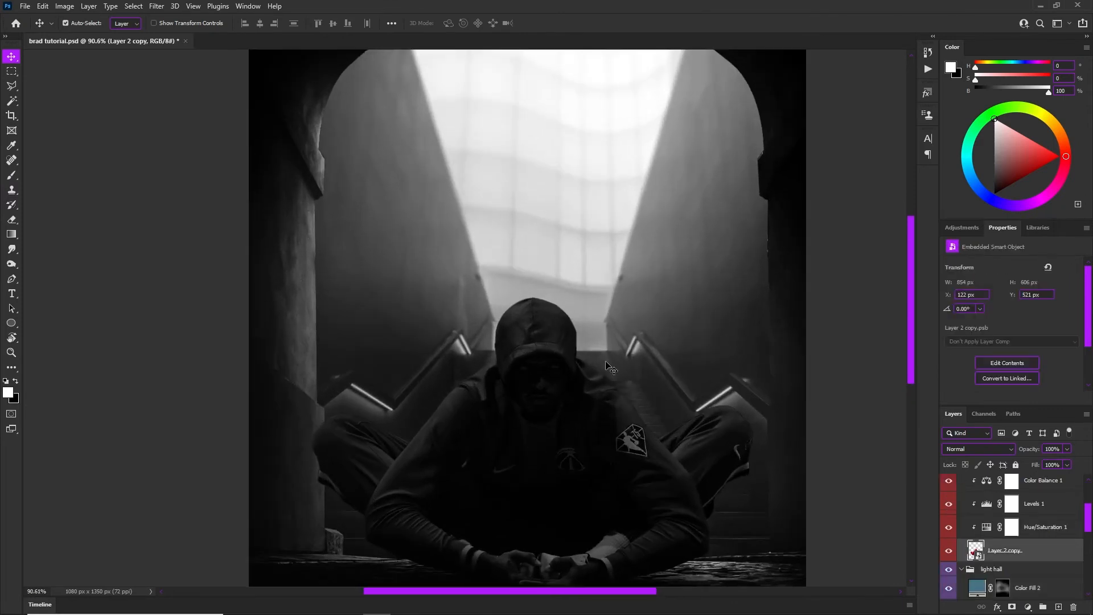
pyautogui.scroll(-3, 556, 397)
pyautogui.scroll(1, 497, 397)
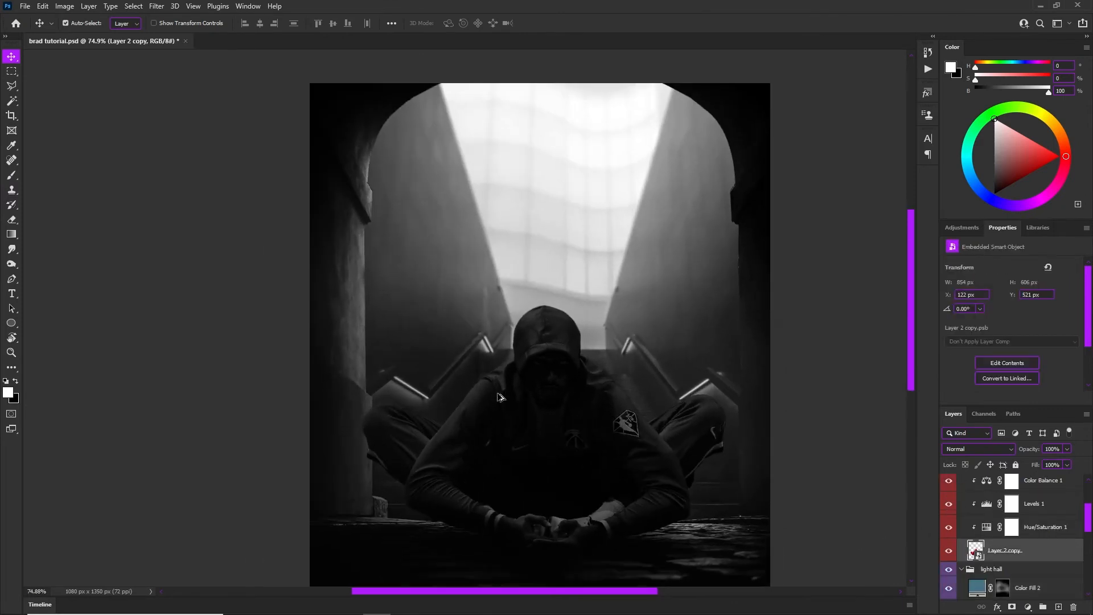
pyautogui.scroll(2, 999, 498)
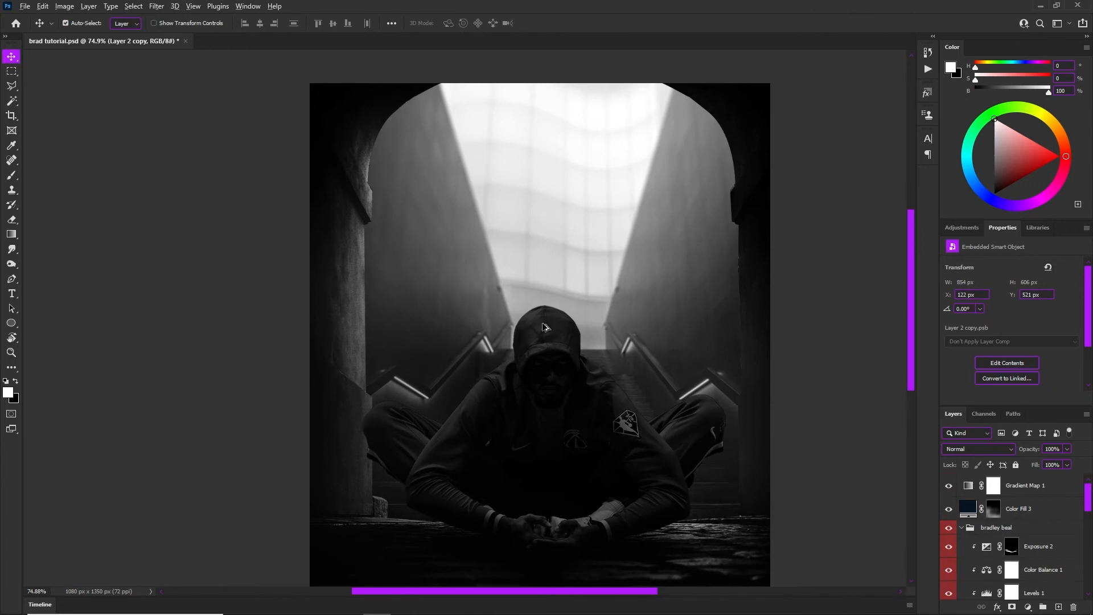
pyautogui.scroll(3, 543, 327)
pyautogui.scroll(-2, 548, 253)
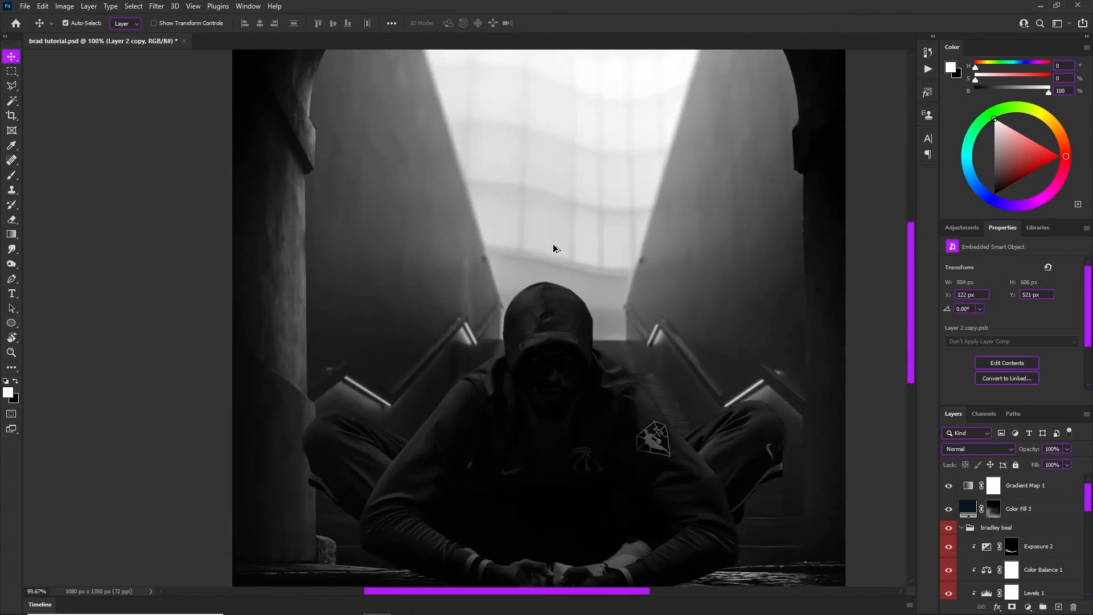
pyautogui.scroll(2, 571, 254)
# Add an Exposure adjustment above Exposure 2, clip it to the subject and set its exposure to +3.39
pyautogui.click(1011, 546)
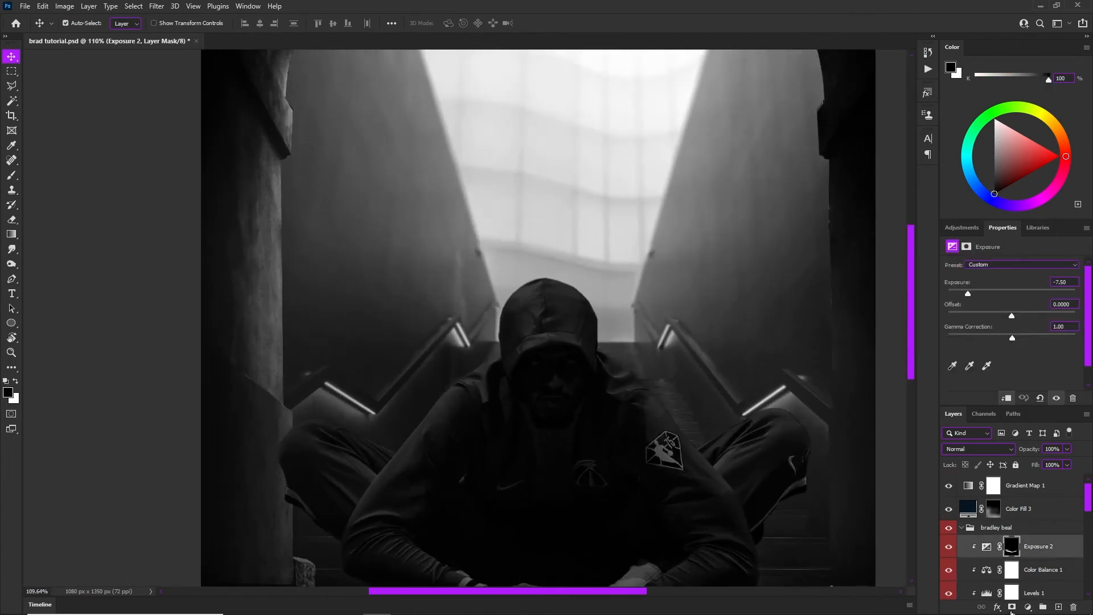
pyautogui.click(1026, 608)
pyautogui.click(1025, 475)
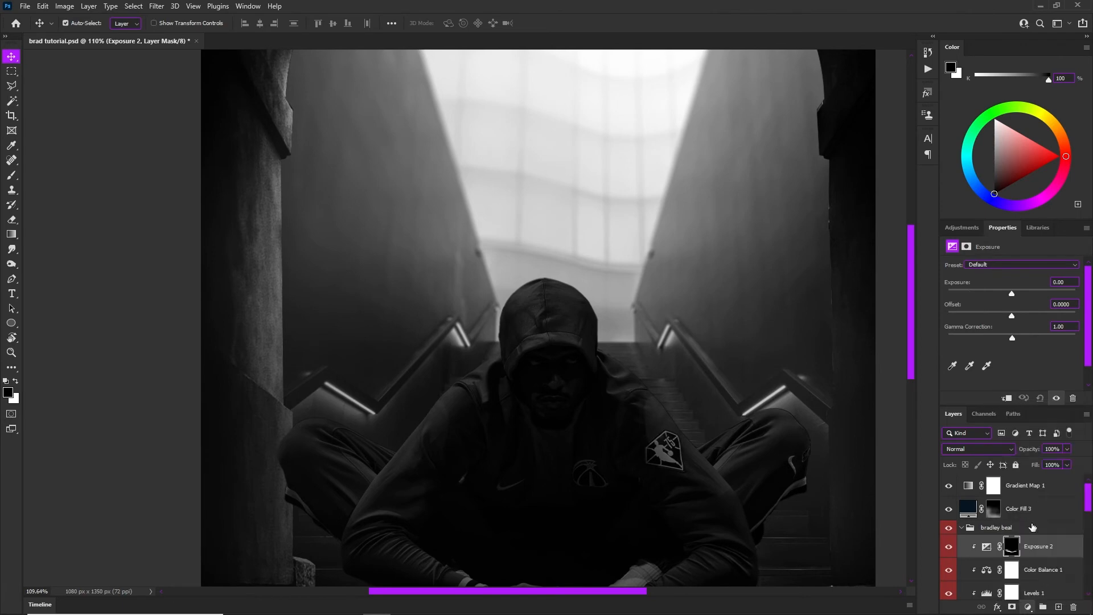
pyautogui.keyDown('alt'); pyautogui.click(1033, 556); pyautogui.keyUp('alt')
pyautogui.moveTo(1011, 293); pyautogui.dragTo(1042, 293)
pyautogui.scroll(-3, 678, 353)
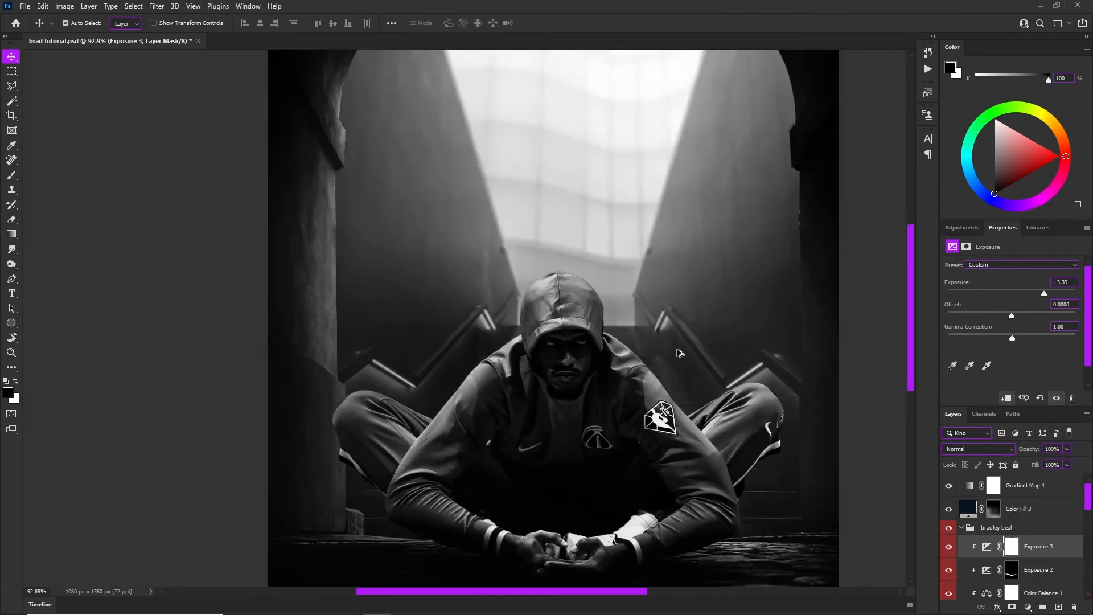
# Compare the subject with and without the Exposure 3 adjustment in the black-and-white view
pyautogui.click(948, 547)
pyautogui.click(948, 548)
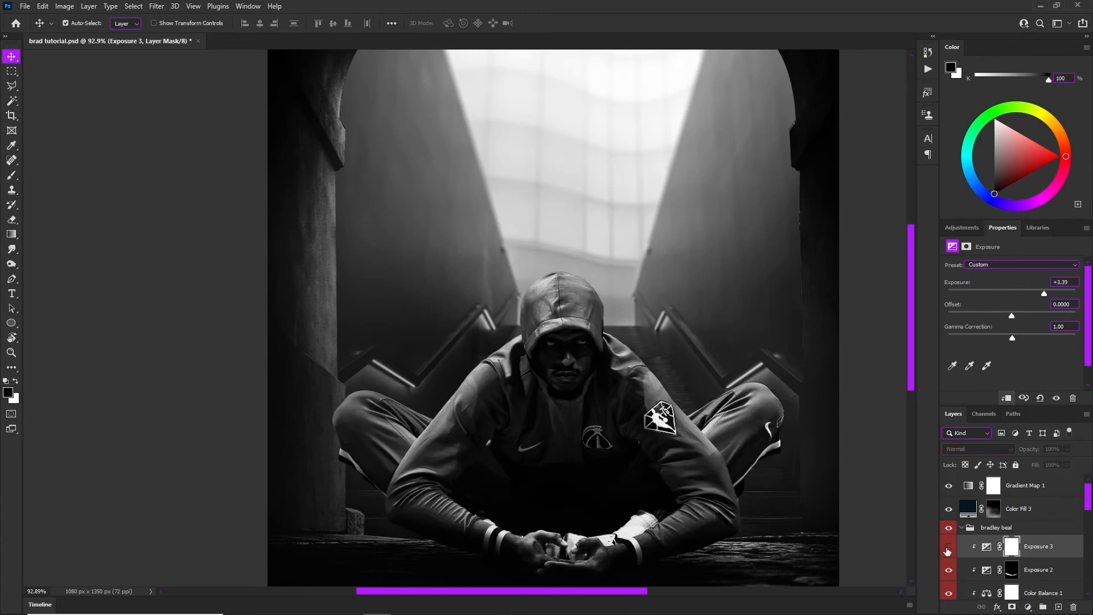
pyautogui.click(948, 548)
pyautogui.click(948, 548)
pyautogui.click(948, 548)
pyautogui.click(948, 548)
pyautogui.click(947, 548)
pyautogui.click(948, 547)
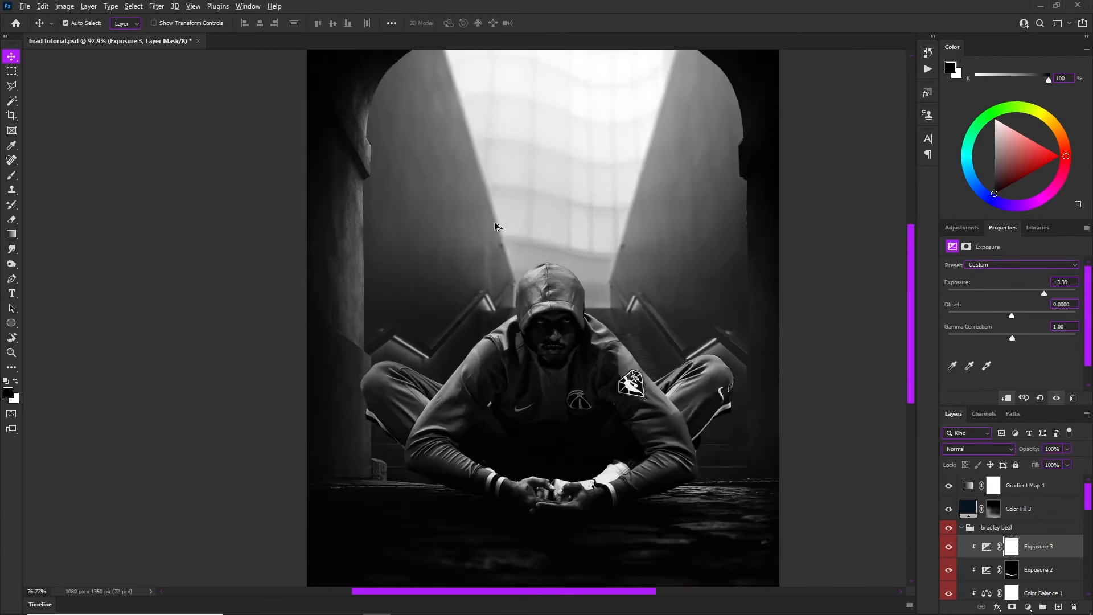
pyautogui.scroll(-3, 574, 279)
pyautogui.scroll(2, 548, 206)
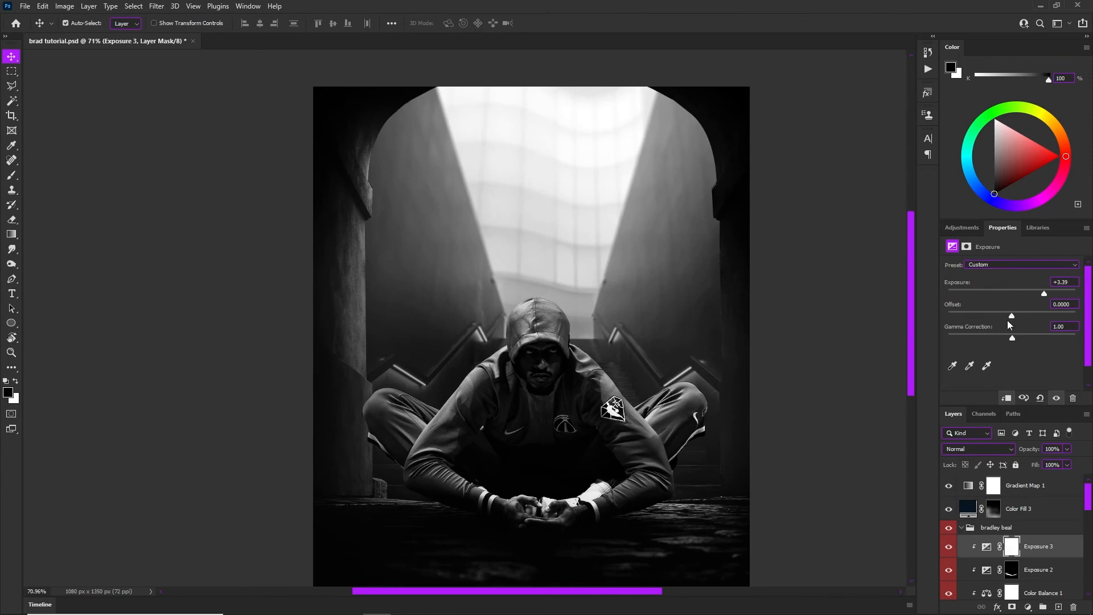
# Set the Exposure 3 exposure to +3.69 and invert its layer mask to black
pyautogui.moveTo(1040, 292); pyautogui.dragTo(1047, 292)
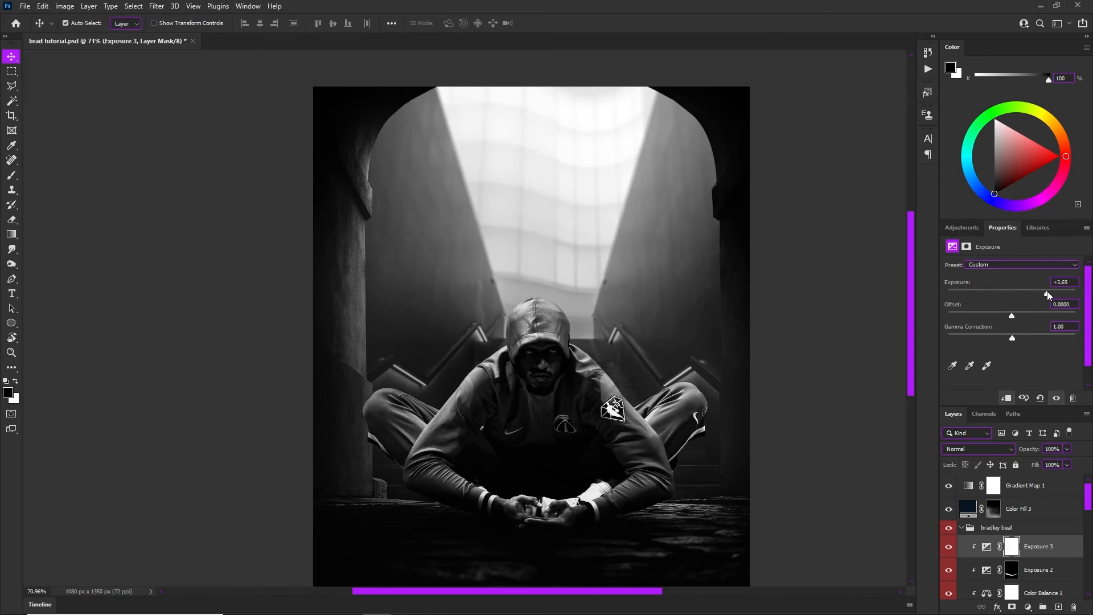
pyautogui.click(1008, 549)
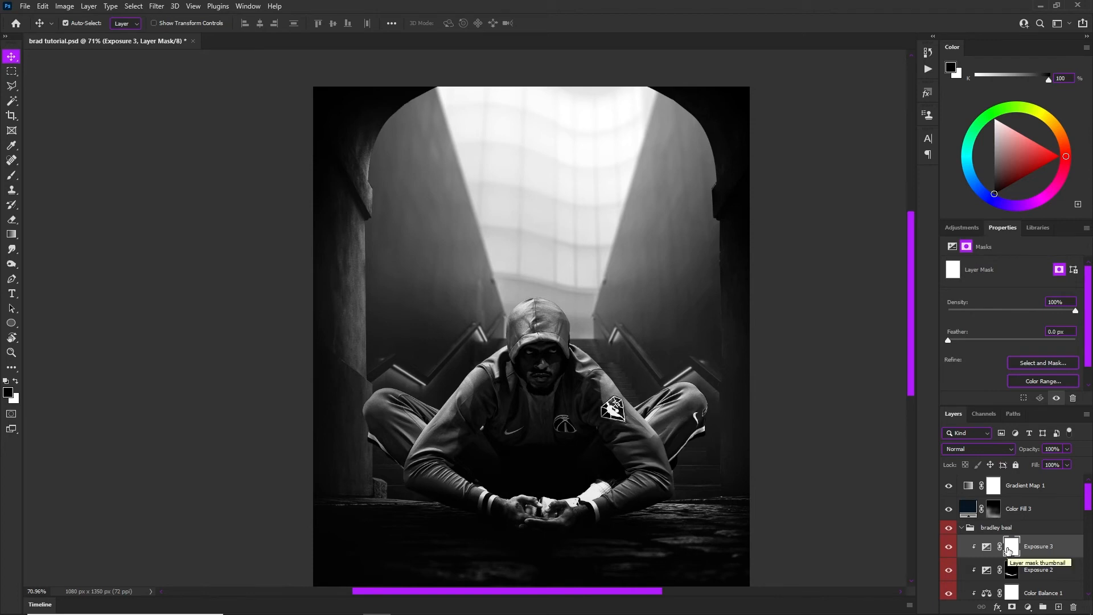
pyautogui.hotkey('ctrl', 'i')
pyautogui.press('b')
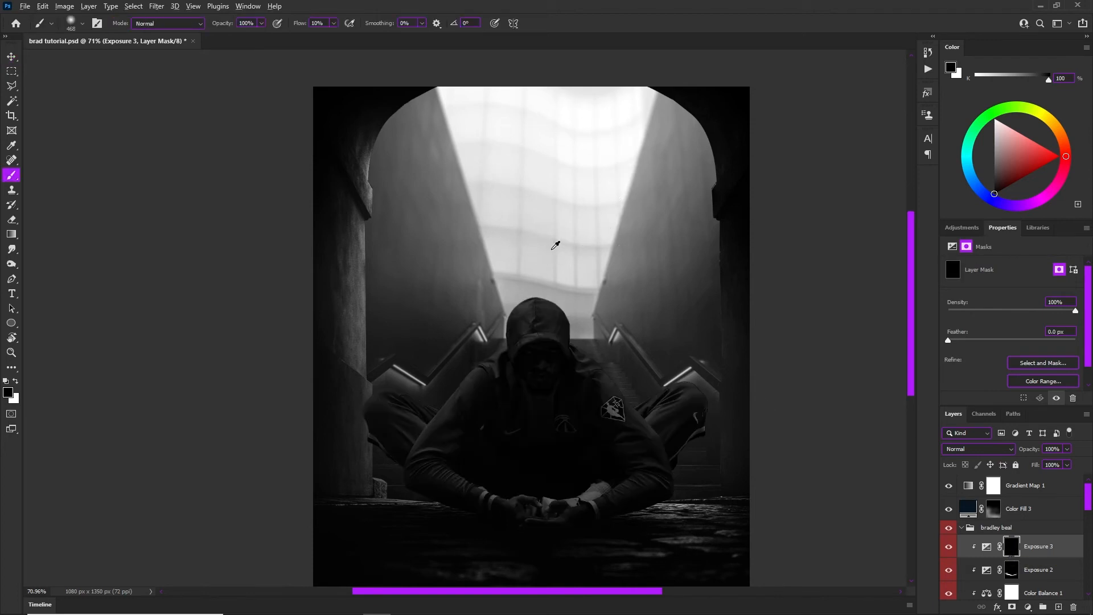
# Paint white on the Exposure 3 mask at 10% flow to brighten the subject's hood and both shoulders
pyautogui.scroll(4, 550, 253)
pyautogui.moveTo(549, 249)
pyautogui.mouseDown()
pyautogui.moveTo(458, 304)
pyautogui.moveTo(556, 292)
pyautogui.moveTo(532, 279)
pyautogui.moveTo(451, 322)
pyautogui.moveTo(488, 296)
pyautogui.moveTo(638, 317)
pyautogui.moveTo(564, 359)
pyautogui.moveTo(474, 296)
pyautogui.moveTo(450, 297)
pyautogui.mouseUp()
pyautogui.press('x')
pyautogui.scroll(-4, 543, 275)
pyautogui.scroll(1, 542, 274)
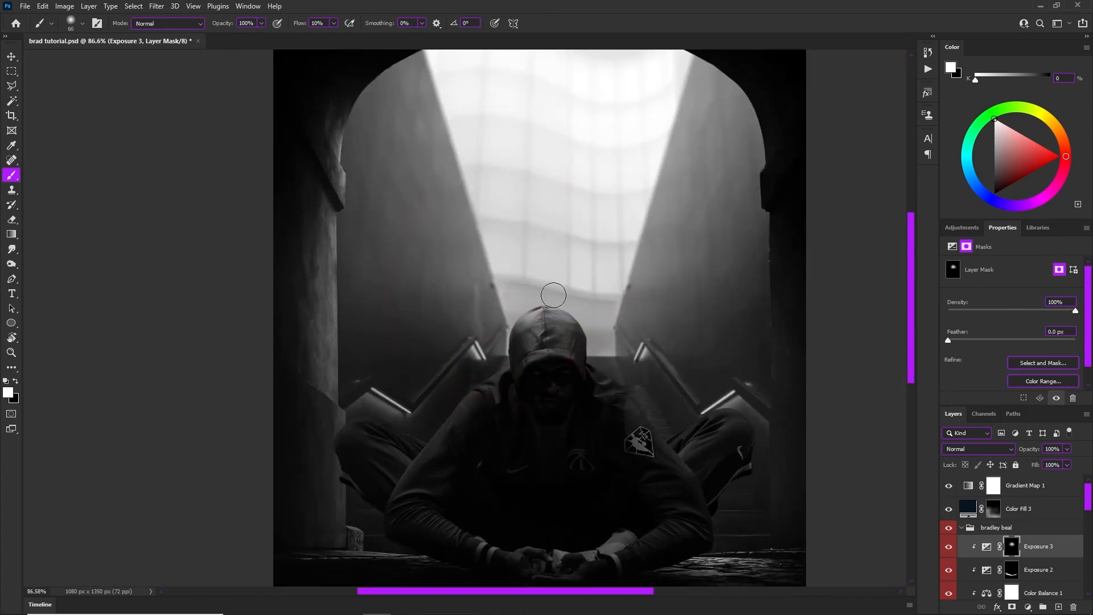
pyautogui.moveTo(550, 331)
pyautogui.mouseDown()
pyautogui.moveTo(574, 328)
pyautogui.moveTo(538, 319)
pyautogui.mouseUp()
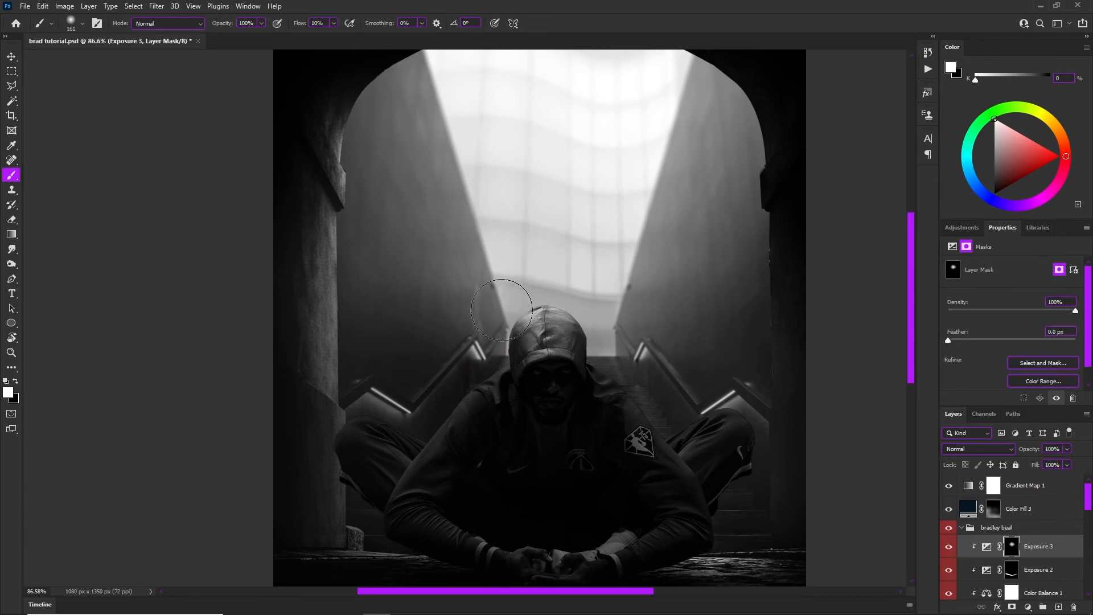
pyautogui.moveTo(462, 353); pyautogui.dragTo(471, 356)
pyautogui.moveTo(483, 362)
pyautogui.mouseDown()
pyautogui.moveTo(461, 386)
pyautogui.moveTo(504, 352)
pyautogui.moveTo(453, 410)
pyautogui.moveTo(478, 401)
pyautogui.mouseUp()
pyautogui.moveTo(636, 406)
pyautogui.mouseDown()
pyautogui.moveTo(713, 371)
pyautogui.moveTo(703, 393)
pyautogui.moveTo(613, 374)
pyautogui.mouseUp()
# Refine the brightened shoulder areas on the Exposure 3 mask with a larger brush, alternating black and white
pyautogui.scroll(-7, 677, 329)
pyautogui.scroll(7, 599, 326)
pyautogui.press('x')
pyautogui.moveTo(651, 341)
pyautogui.mouseDown()
pyautogui.moveTo(674, 342)
pyautogui.moveTo(642, 361)
pyautogui.moveTo(672, 340)
pyautogui.moveTo(644, 353)
pyautogui.moveTo(649, 342)
pyautogui.moveTo(688, 362)
pyautogui.moveTo(732, 341)
pyautogui.mouseUp()
pyautogui.press('x')
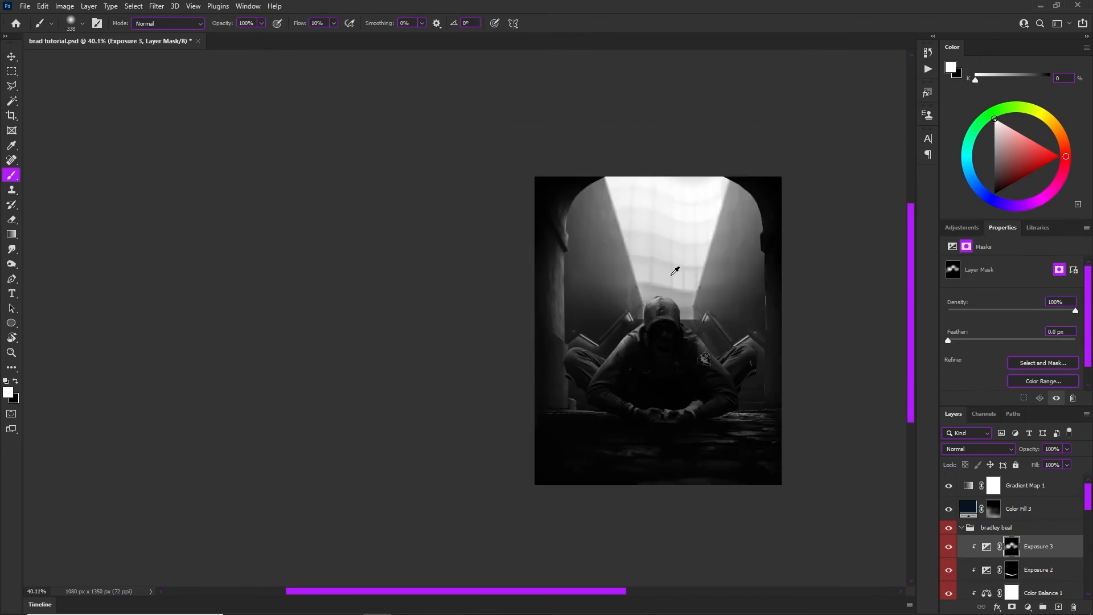
# Hide the Gradient Map 1 layer and check the brightened subject in the full-color composite
pyautogui.scroll(-3, 689, 271)
pyautogui.scroll(1, 785, 398)
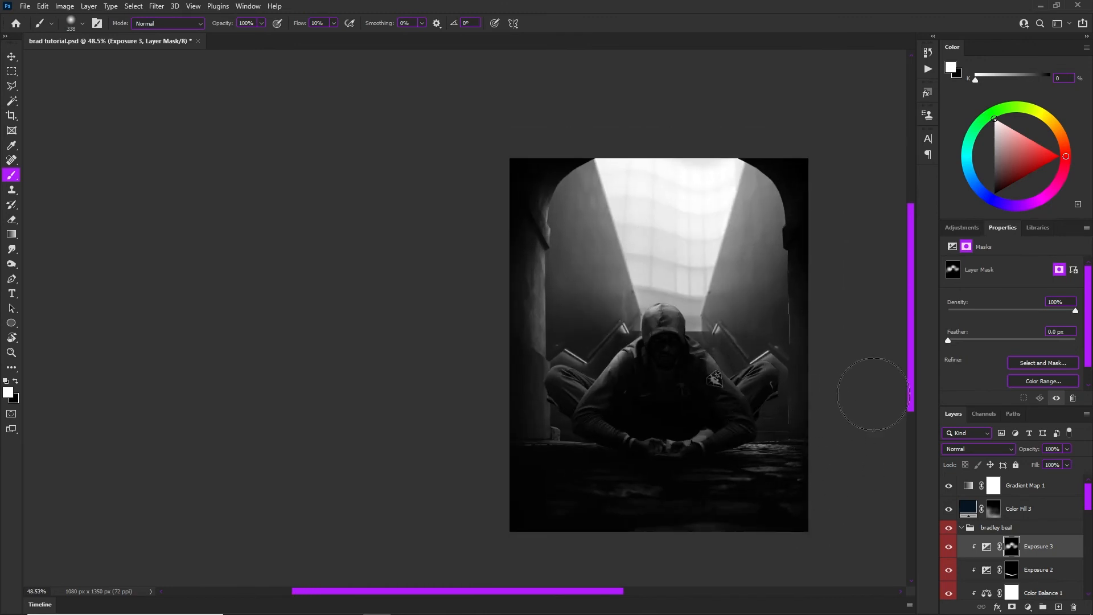
pyautogui.click(947, 486)
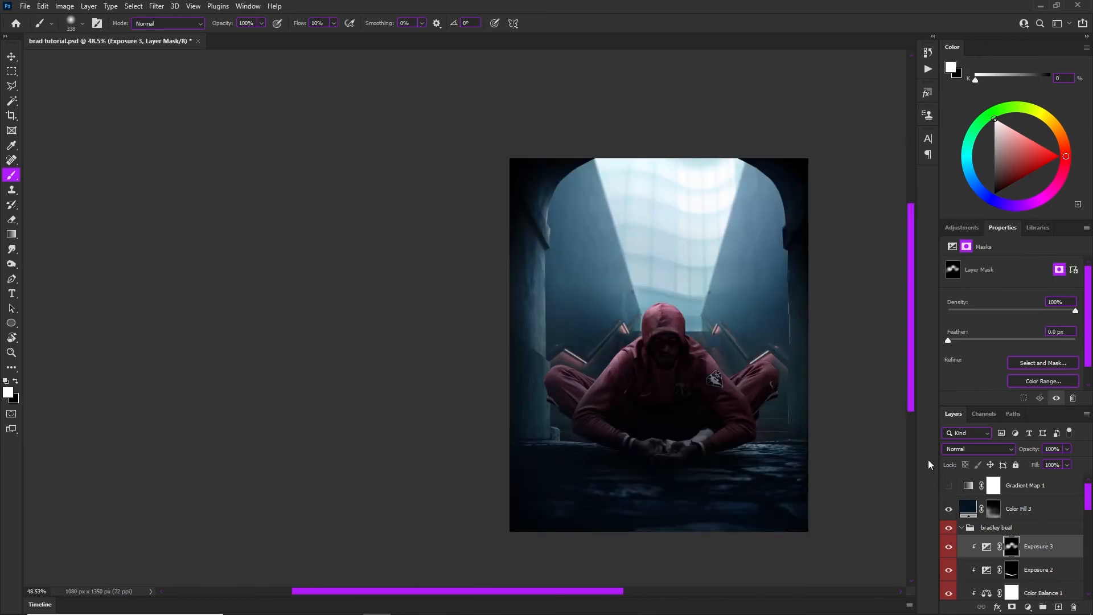
pyautogui.scroll(2, 735, 327)
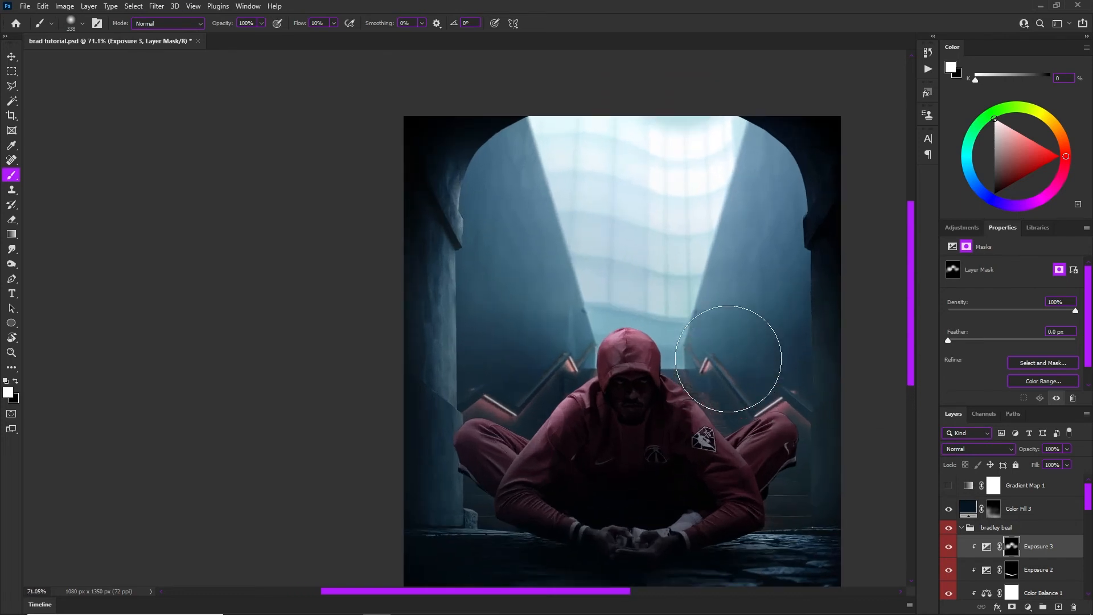
pyautogui.press('v')
pyautogui.scroll(-3, 715, 407)
pyautogui.scroll(3, 714, 407)
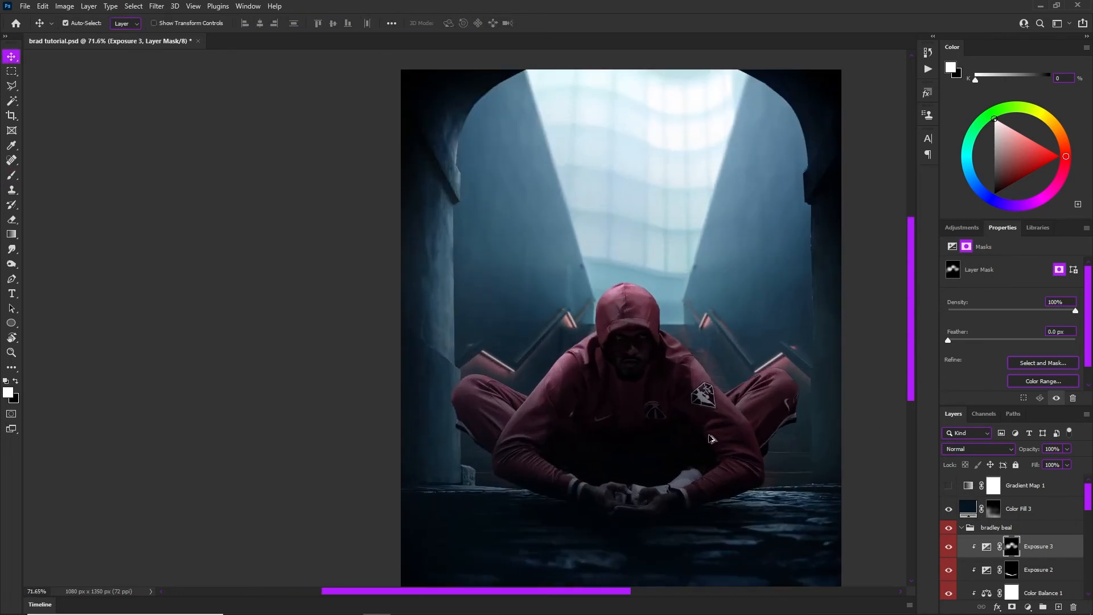
# Compare the subject with and without the Exposure 3 layer, and set that layer's blending mode to Luminosity
pyautogui.scroll(3, 708, 408)
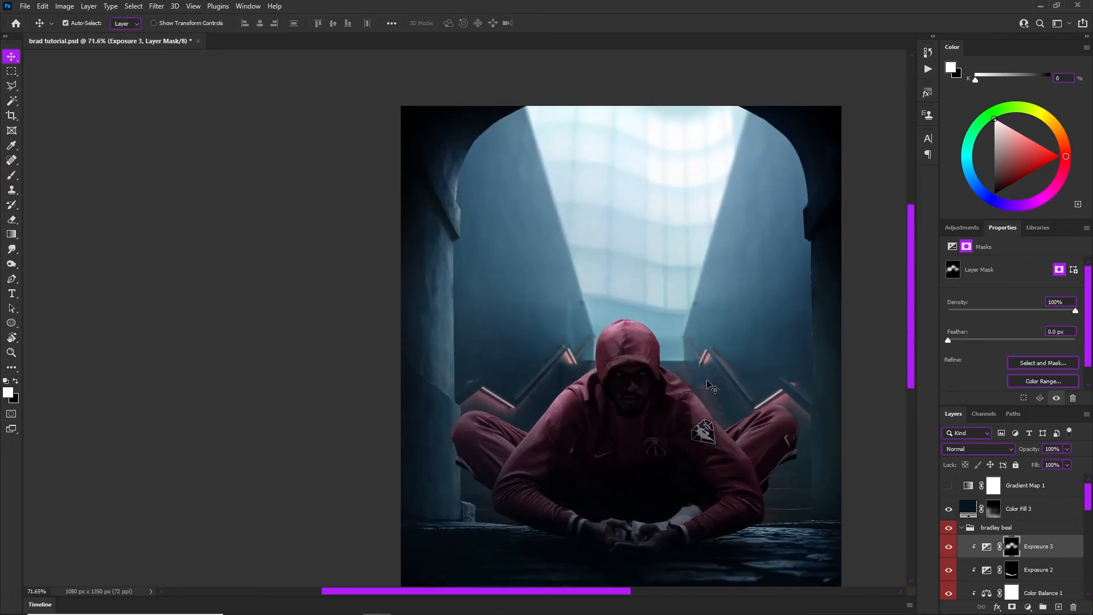
pyautogui.scroll(-3, 660, 368)
pyautogui.scroll(1, 660, 367)
pyautogui.click(948, 547)
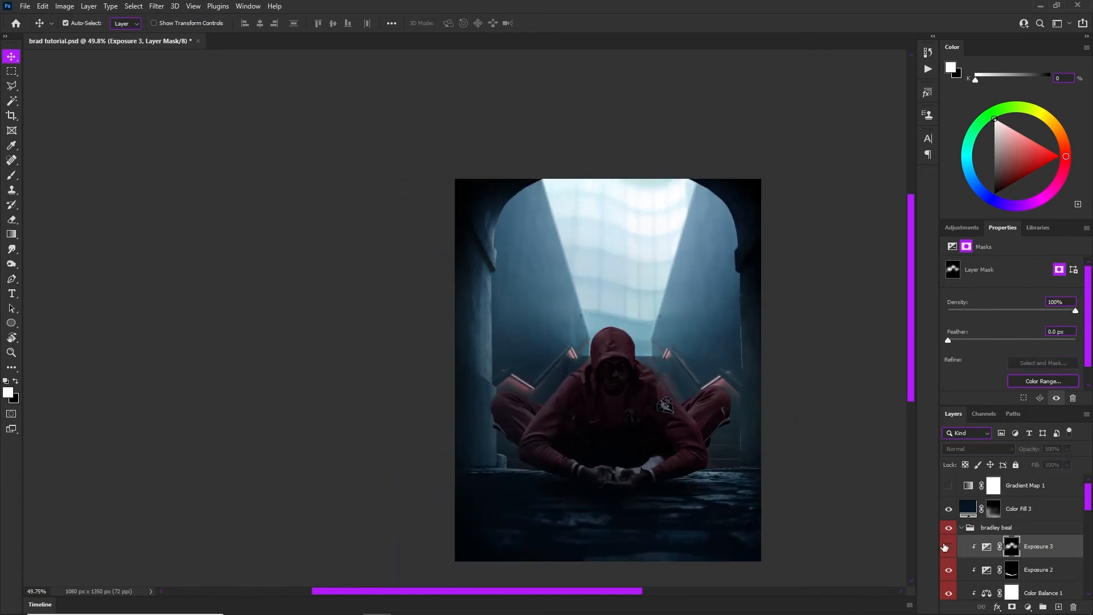
pyautogui.click(948, 546)
pyautogui.click(948, 547)
pyautogui.click(948, 547)
pyautogui.click(978, 448)
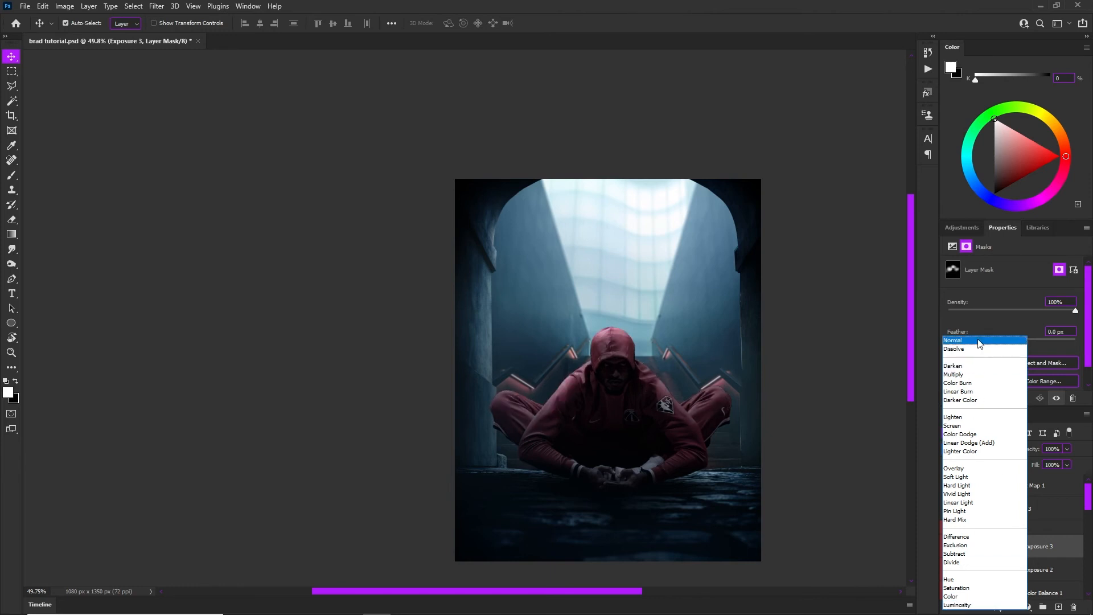
pyautogui.click(961, 606)
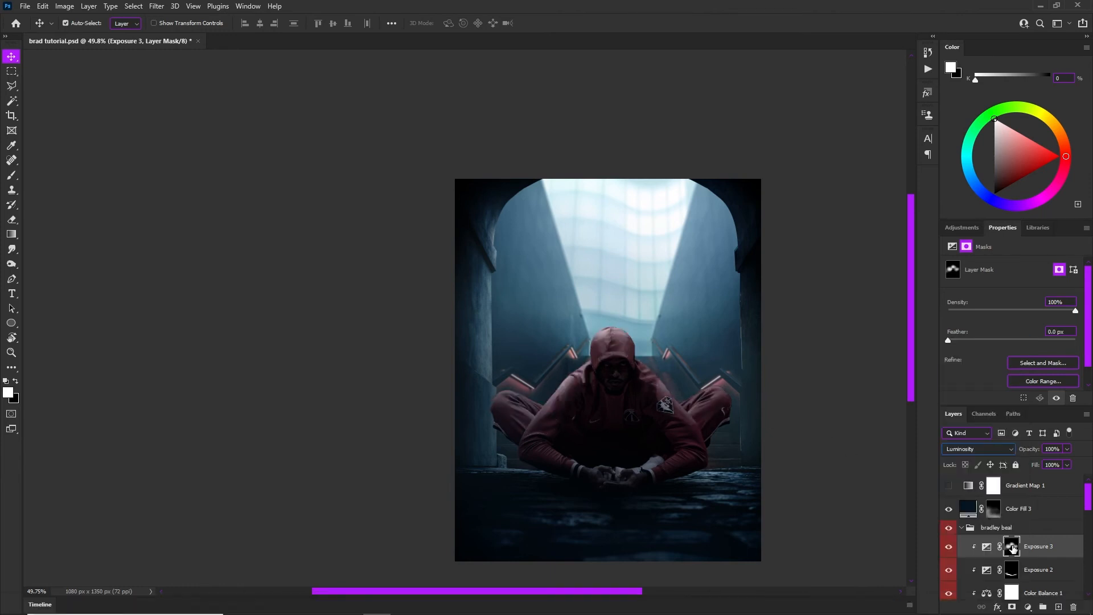
# Add a Hue/Saturation adjustment above Exposure 3 and clip it to the subject
pyautogui.click(1029, 607)
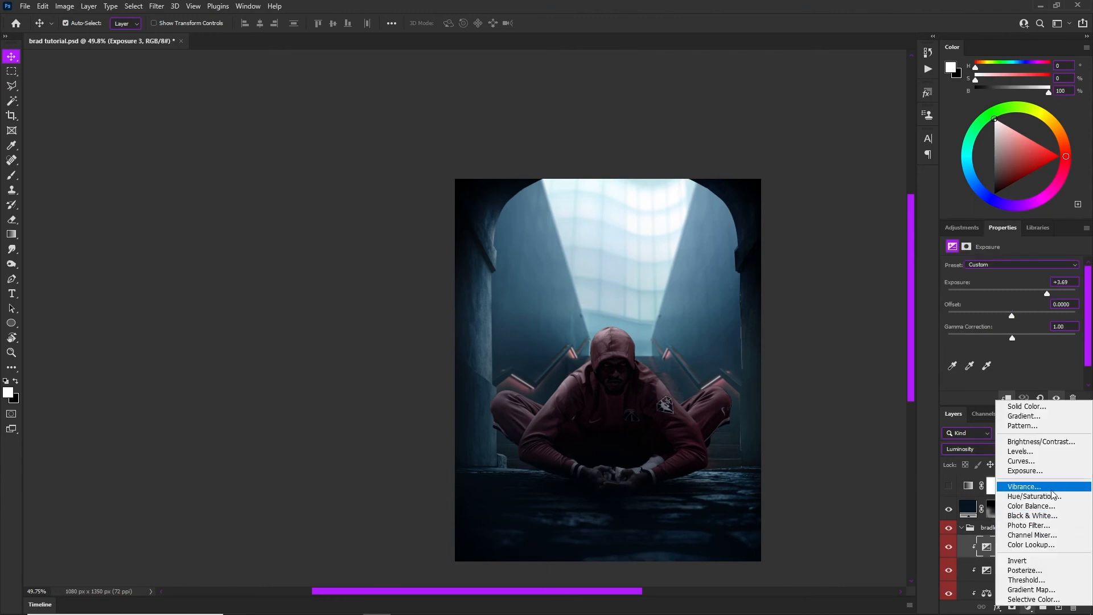
pyautogui.click(1016, 491)
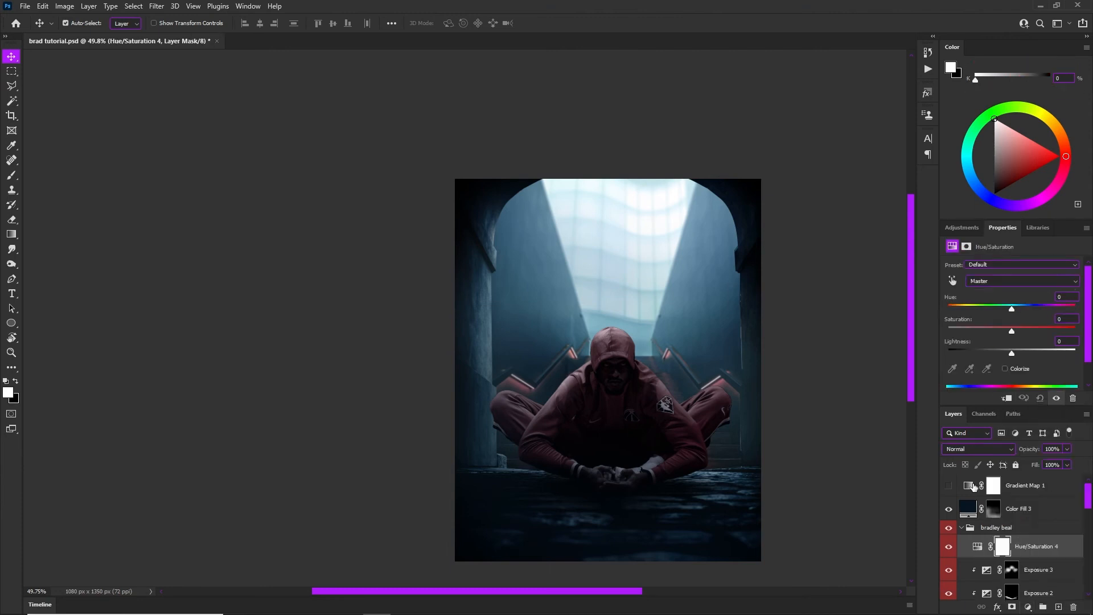
pyautogui.rightClick(1027, 555)
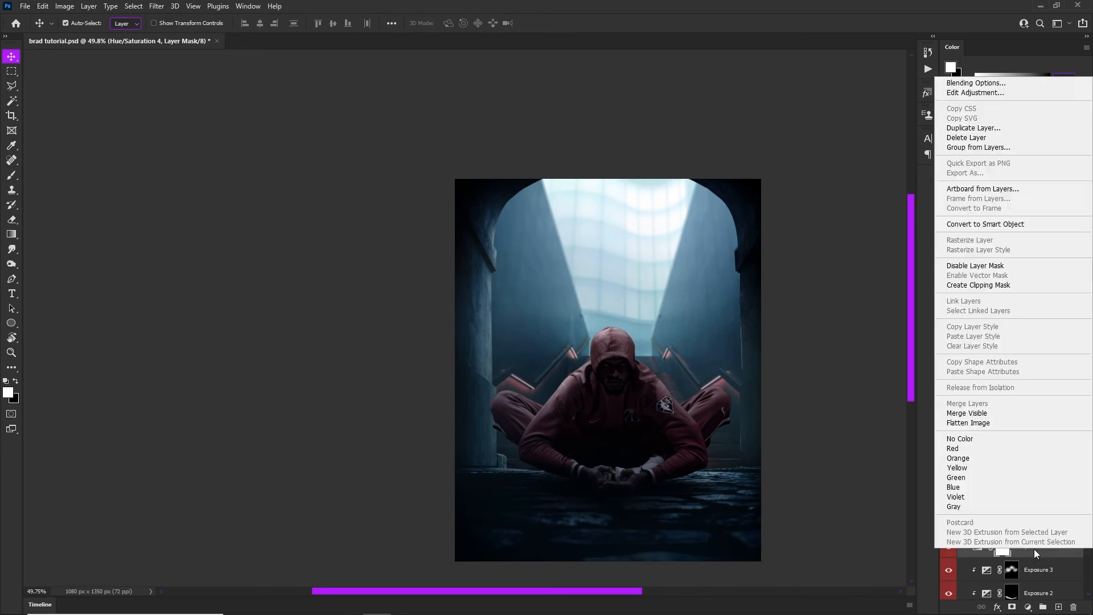
pyautogui.click(986, 288)
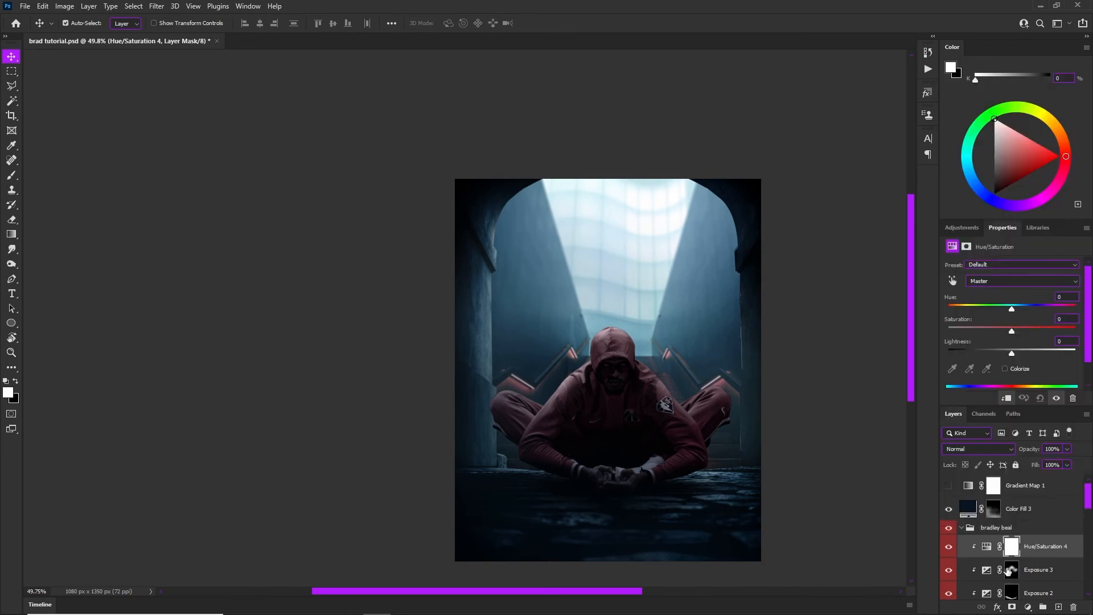
pyautogui.click(1048, 554)
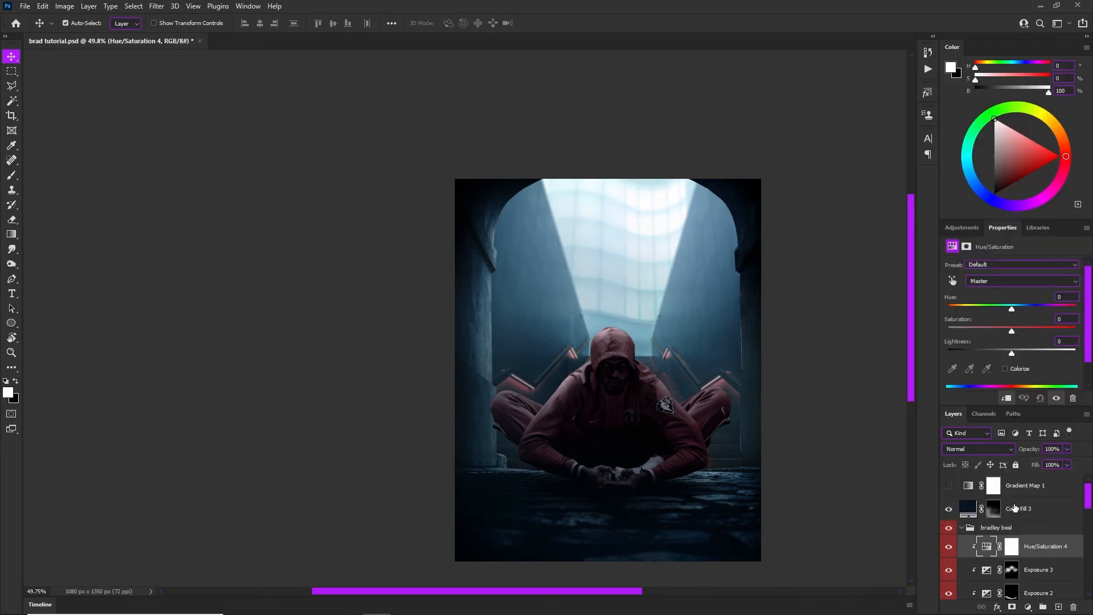
# Turn on Colorize for Hue/Saturation 4 and shift the hue to about 212, tinting the subject blue at saturation 25
pyautogui.click(1003, 368)
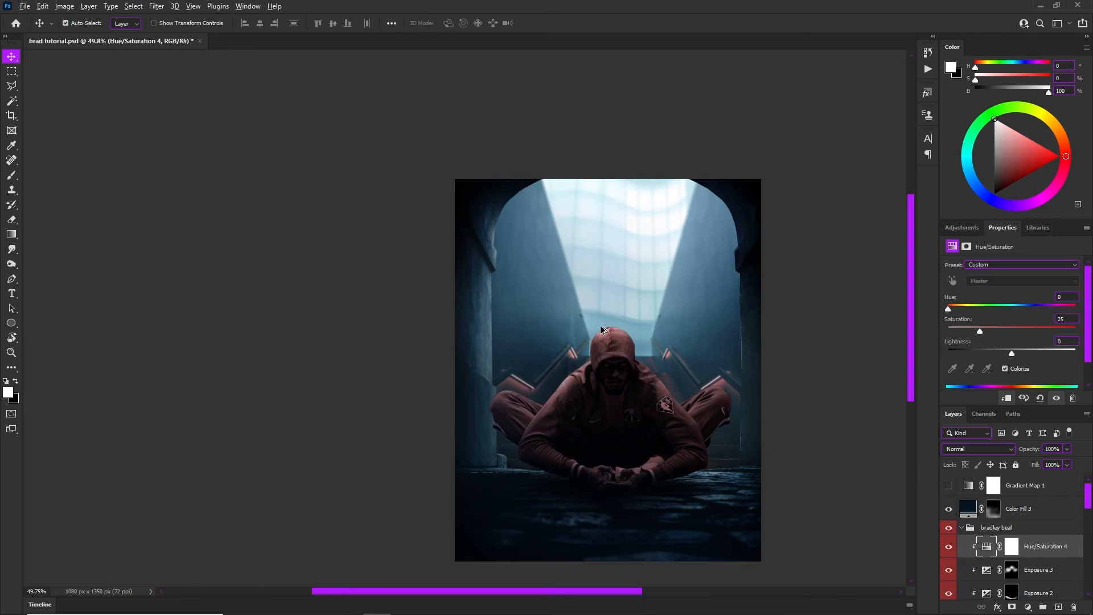
pyautogui.scroll(3, 600, 331)
pyautogui.moveTo(1032, 306); pyautogui.dragTo(1024, 304)
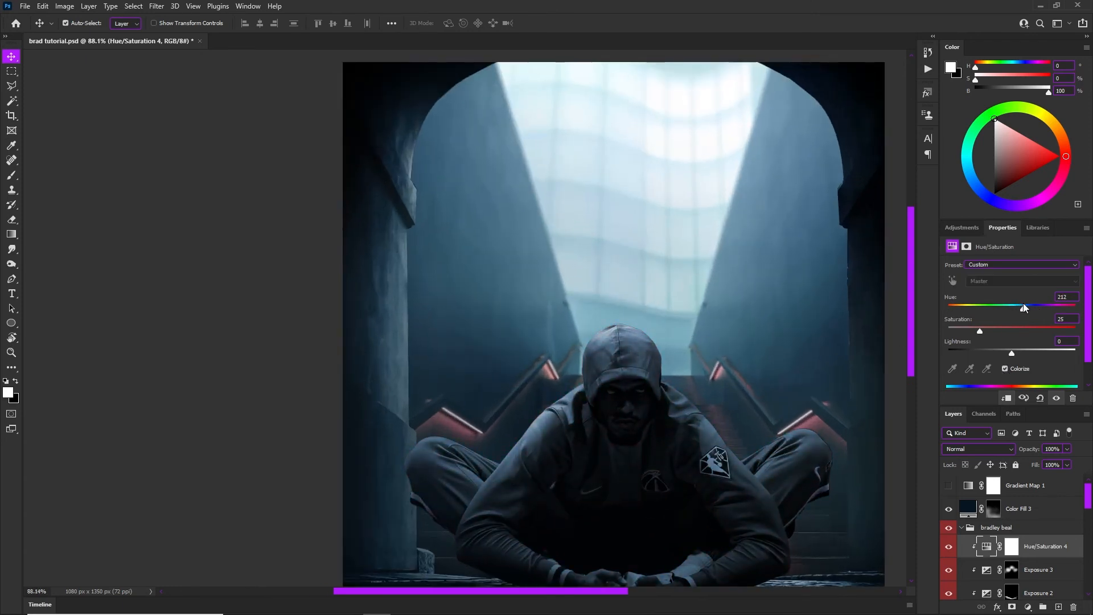
# Copy the Exposure 3 layer mask onto Hue/Saturation 4 so the blue tint covers only the subject's highlights
pyautogui.click(1009, 573)
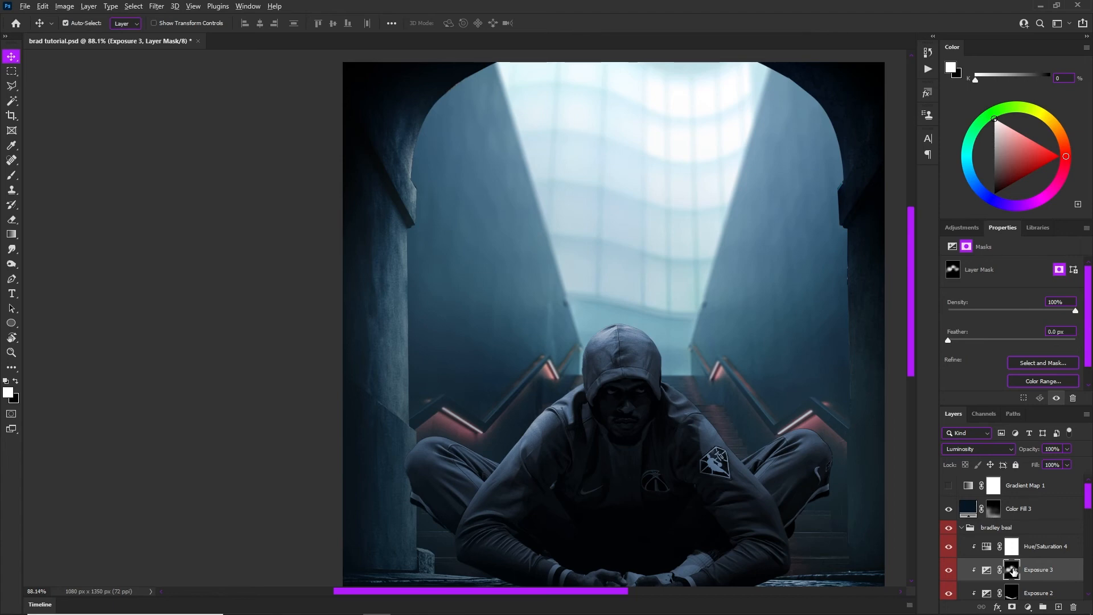
pyautogui.moveTo(1013, 571); pyautogui.dragTo(1013, 547)
pyautogui.scroll(-8, 648, 323)
pyautogui.scroll(7, 648, 278)
pyautogui.scroll(-1, 646, 266)
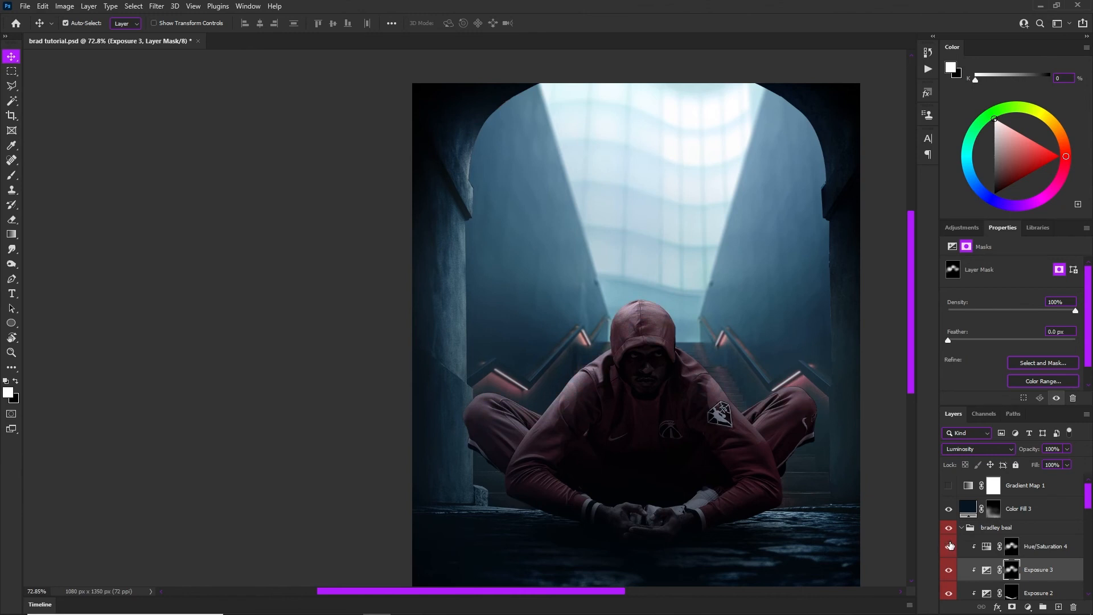
# Set the Hue/Saturation 4 hue to 199 and check the tinted highlights in the whole composite
pyautogui.click(1040, 548)
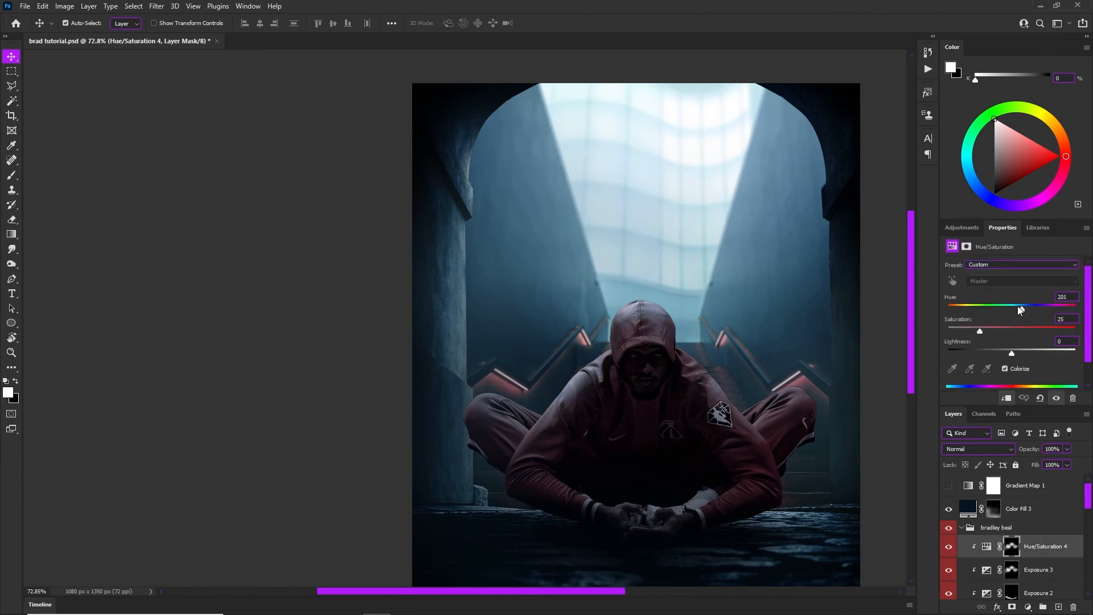
pyautogui.scroll(-8, 840, 271)
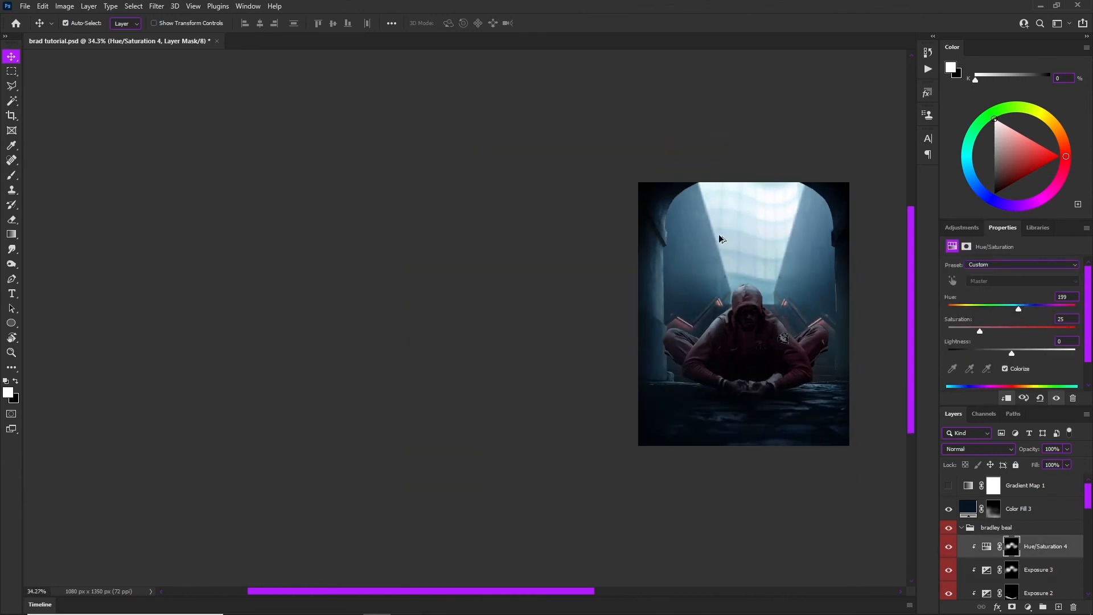
pyautogui.scroll(5, 764, 259)
pyautogui.scroll(-5, 742, 291)
pyautogui.scroll(5, 819, 295)
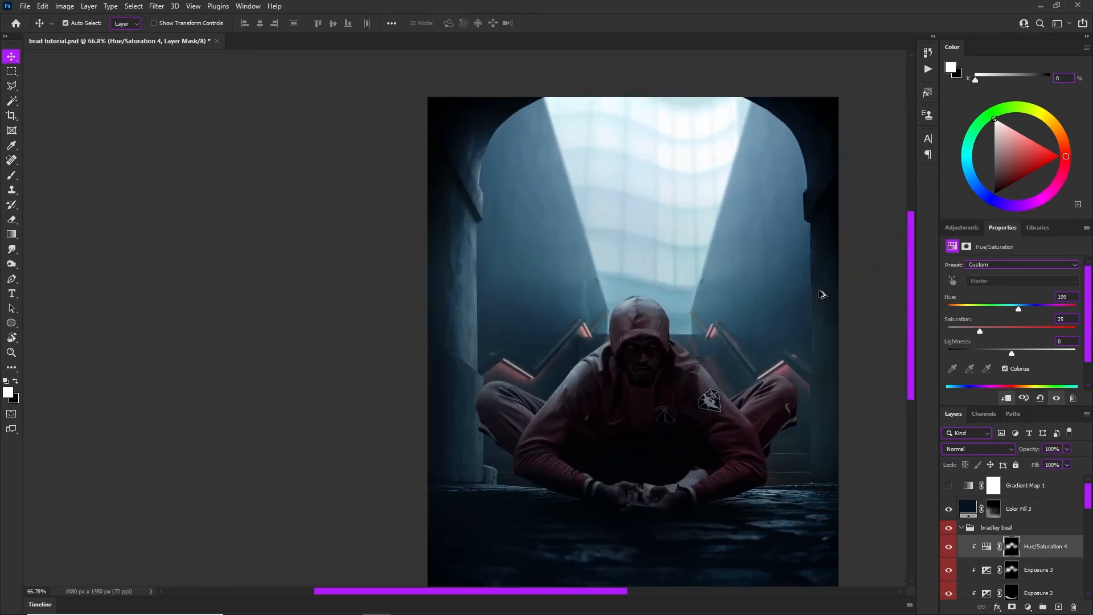
pyautogui.scroll(6, 677, 322)
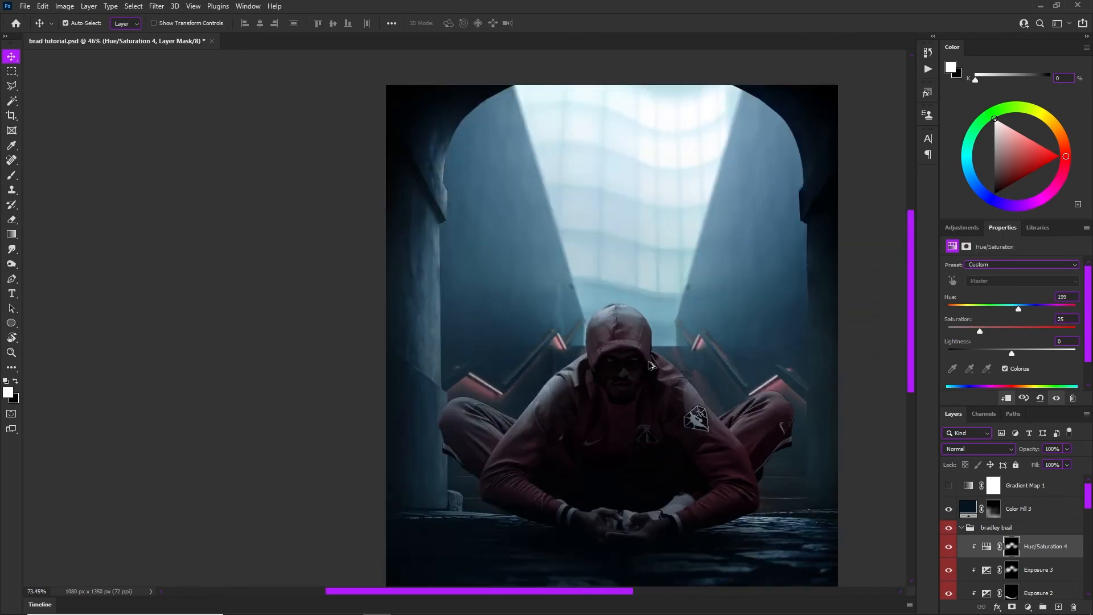
pyautogui.scroll(-6, 655, 251)
# With Hue/Saturation 4 active, trace the subject's eye on the picture's left with the Pen tool and convert the path to a selection
pyautogui.scroll(5, 676, 280)
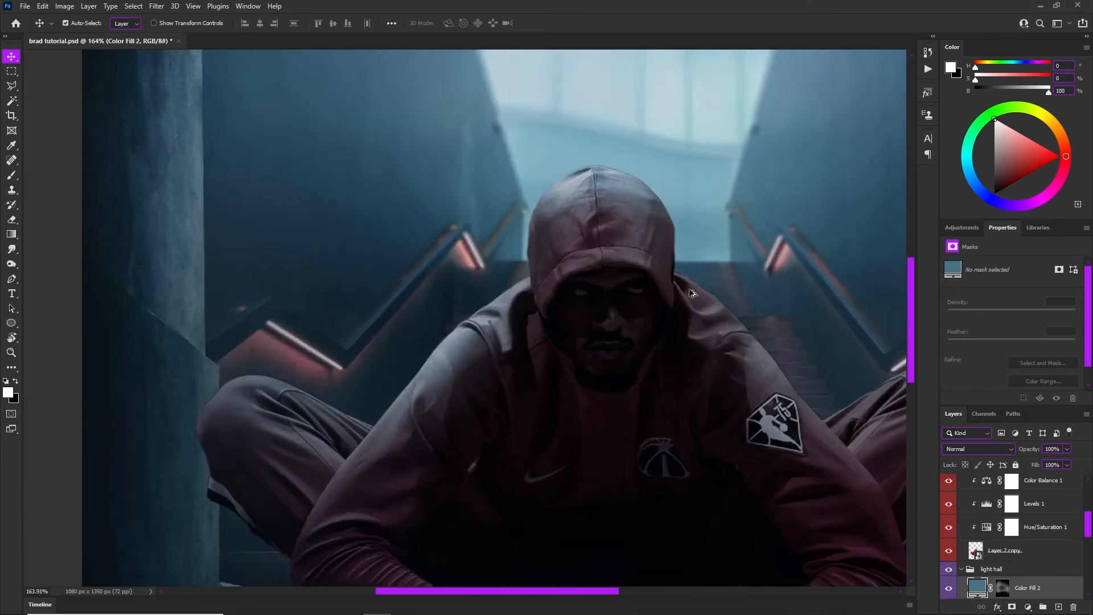
pyautogui.scroll(3, 1018, 551)
pyautogui.scroll(2, 1016, 538)
pyautogui.click(1059, 545)
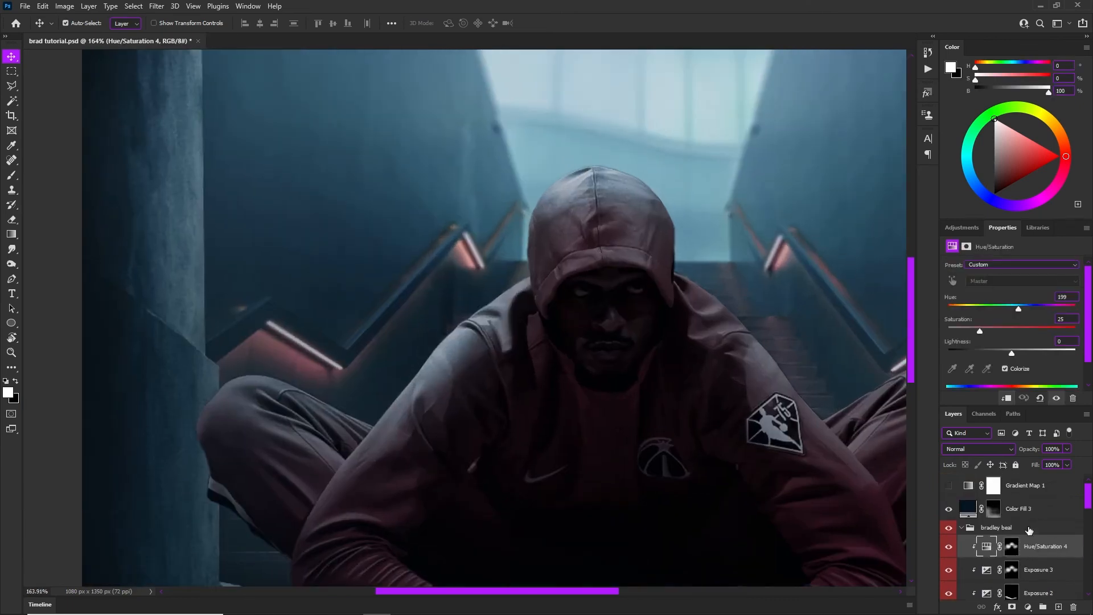
pyautogui.scroll(-4, 598, 311)
pyautogui.scroll(3, 672, 343)
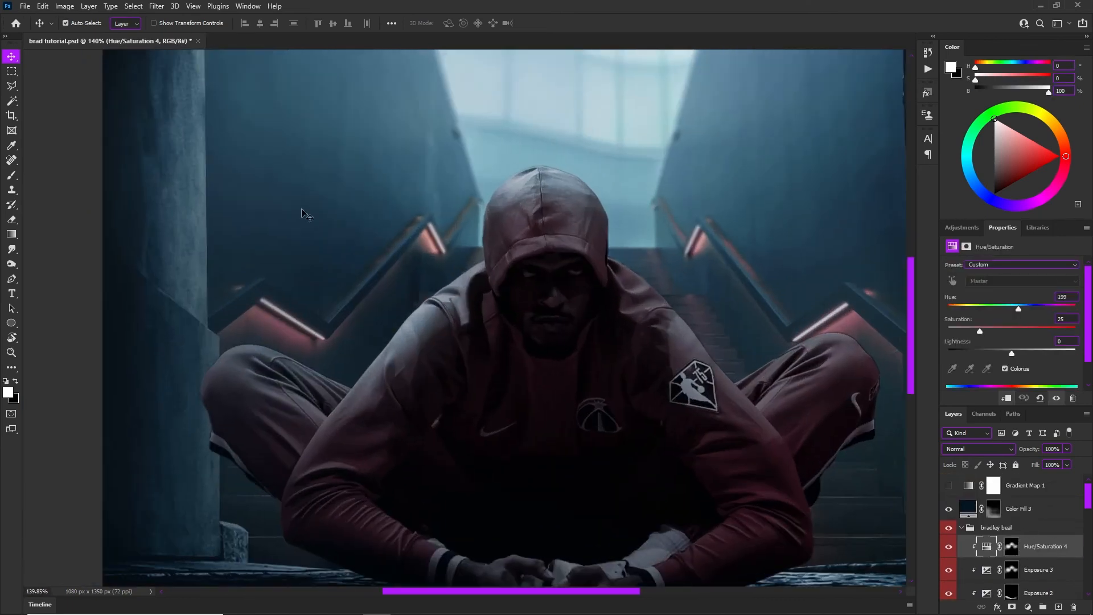
pyautogui.click(11, 278)
pyautogui.scroll(6, 562, 283)
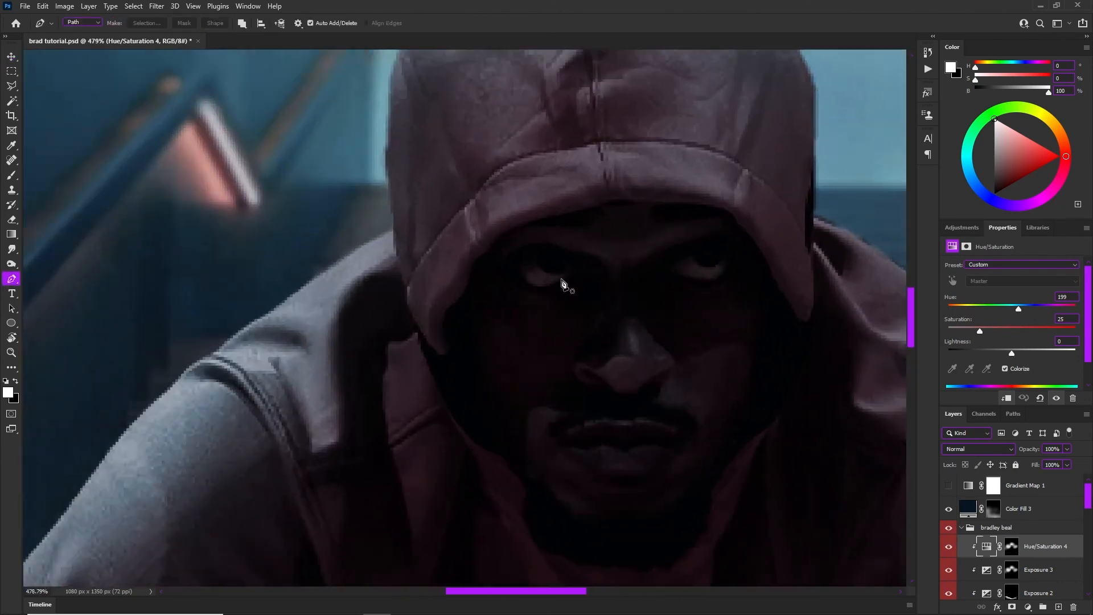
pyautogui.click(513, 267)
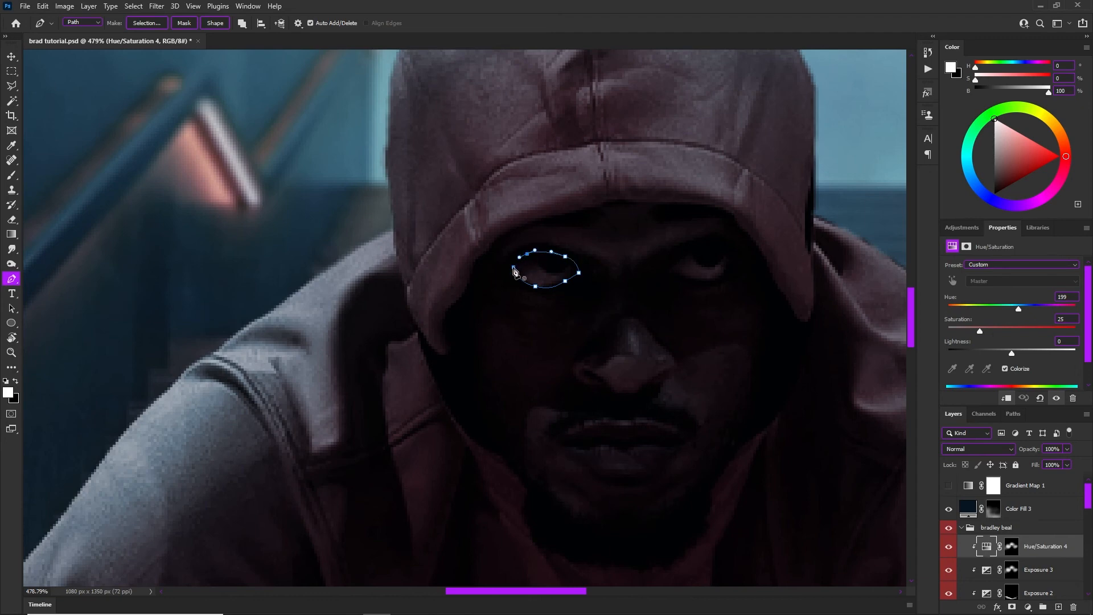
pyautogui.click(513, 268)
pyautogui.rightClick(570, 217)
pyautogui.click(597, 266)
pyautogui.click(501, 347)
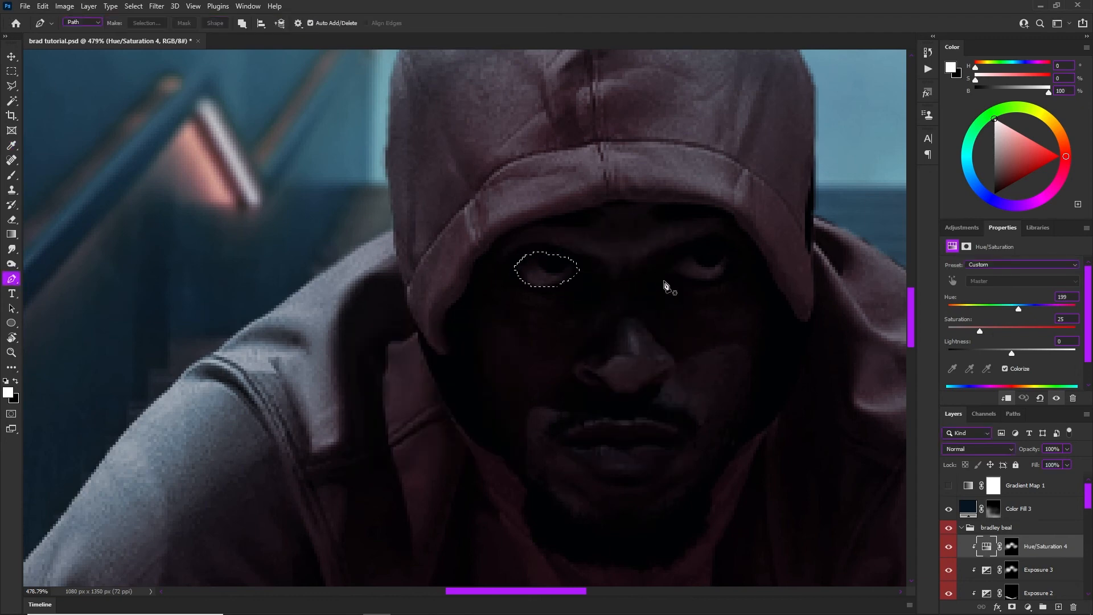
# Trace the subject's other eye with the Pen tool and add it to the selection with a 0-pixel feather
pyautogui.click(669, 270)
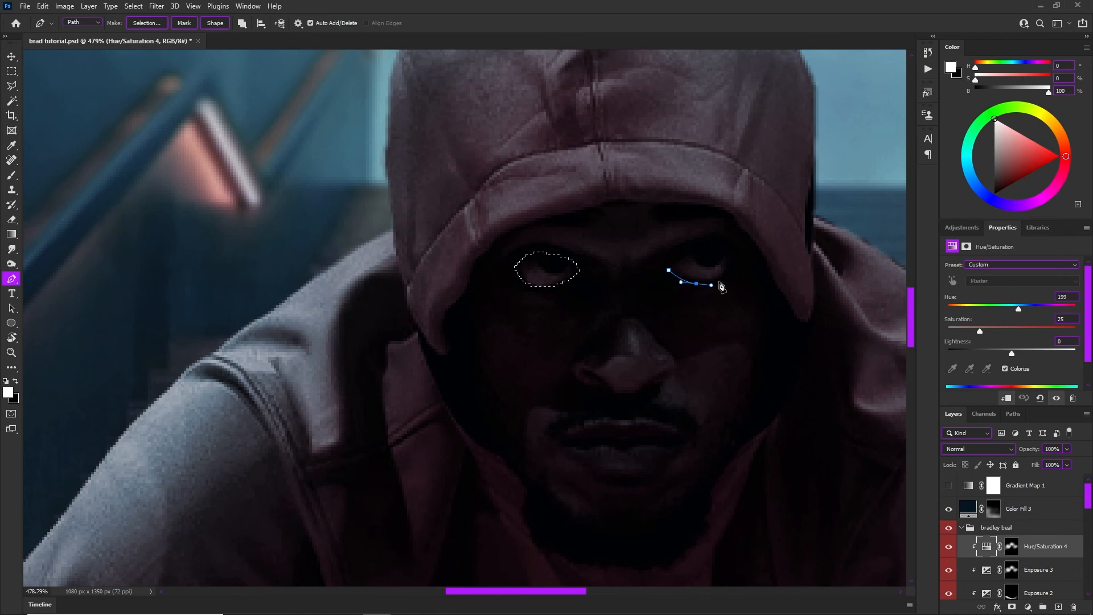
pyautogui.moveTo(727, 275); pyautogui.dragTo(737, 262)
pyautogui.click(669, 269)
pyautogui.rightClick(681, 250)
pyautogui.click(712, 274)
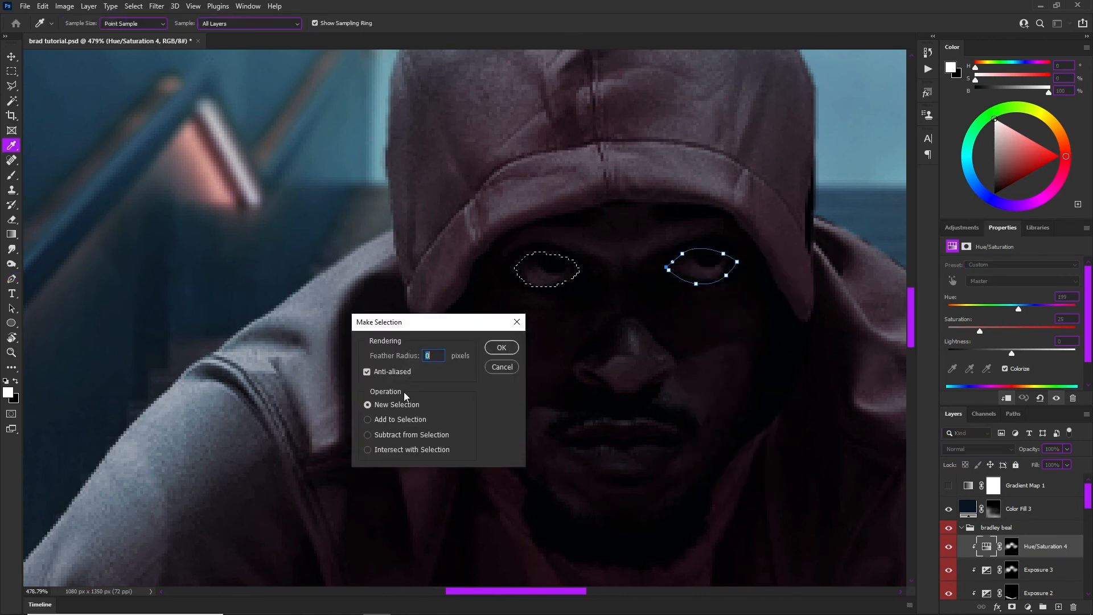
pyautogui.click(395, 420)
pyautogui.click(501, 347)
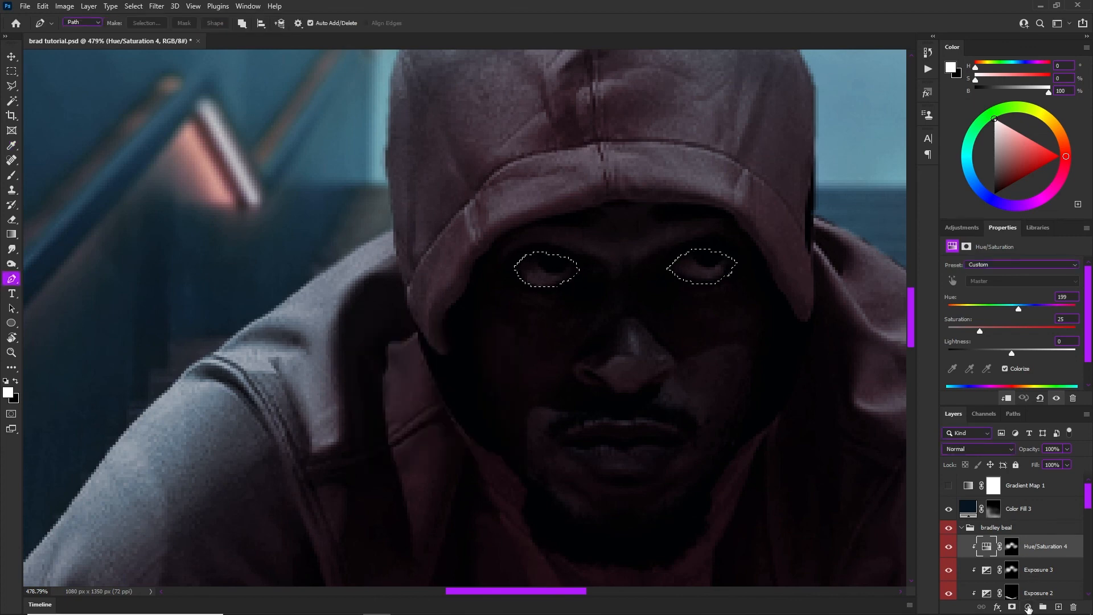
# Fill the selected eyes with a white (#ffffff) Solid Color layer and check them in the composite
pyautogui.click(1028, 607)
pyautogui.click(1019, 406)
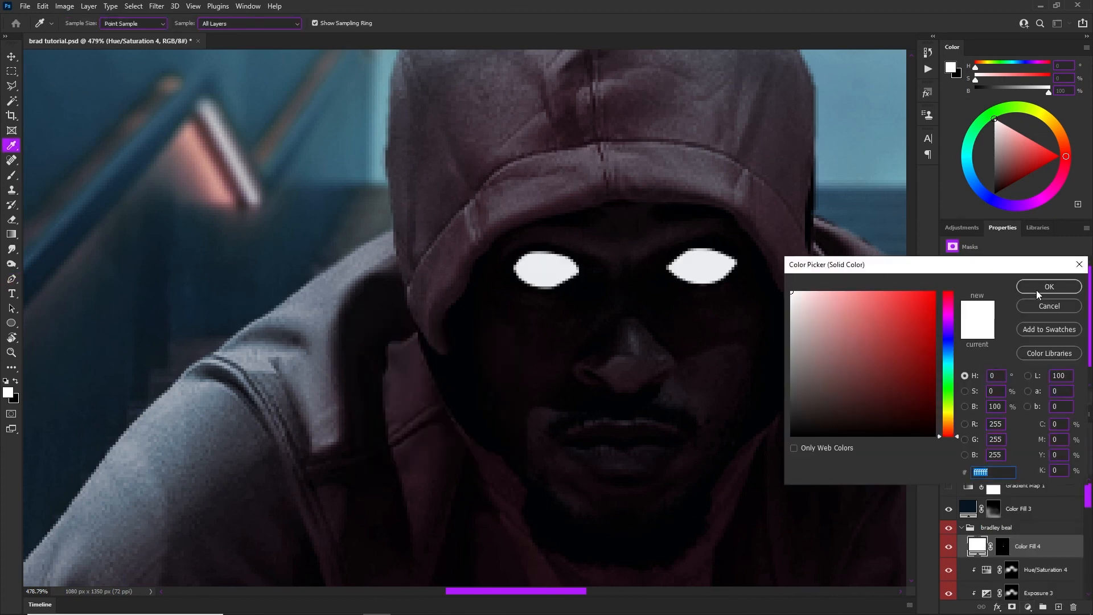
pyautogui.click(1037, 286)
pyautogui.scroll(-10, 613, 305)
pyautogui.scroll(8, 626, 276)
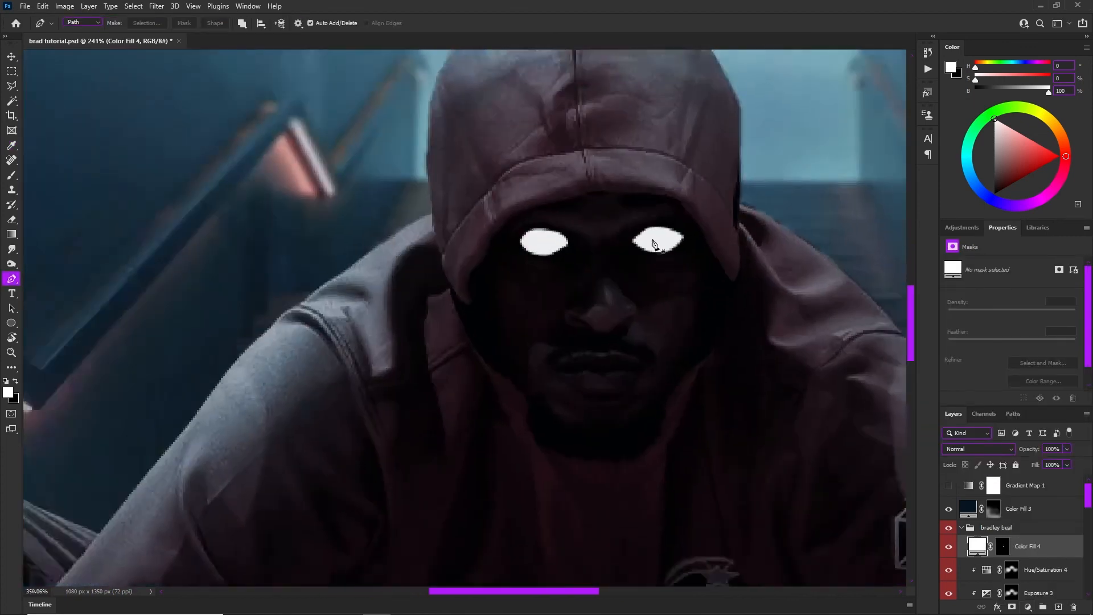
pyautogui.scroll(1, 653, 240)
# Paint black on the Color Fill 4 mask at 10% flow around the outer corner of the eye on the picture's right
pyautogui.click(1002, 546)
pyautogui.press('b')
pyautogui.moveTo(682, 245)
pyautogui.mouseDown()
pyautogui.moveTo(286, 264)
pyautogui.moveTo(411, 18)
pyautogui.moveTo(533, 171)
pyautogui.mouseUp()
pyautogui.moveTo(703, 309)
pyautogui.mouseDown()
pyautogui.moveTo(646, 299)
pyautogui.moveTo(673, 273)
pyautogui.mouseUp()
pyautogui.press('x')
pyautogui.scroll(3, 694, 237)
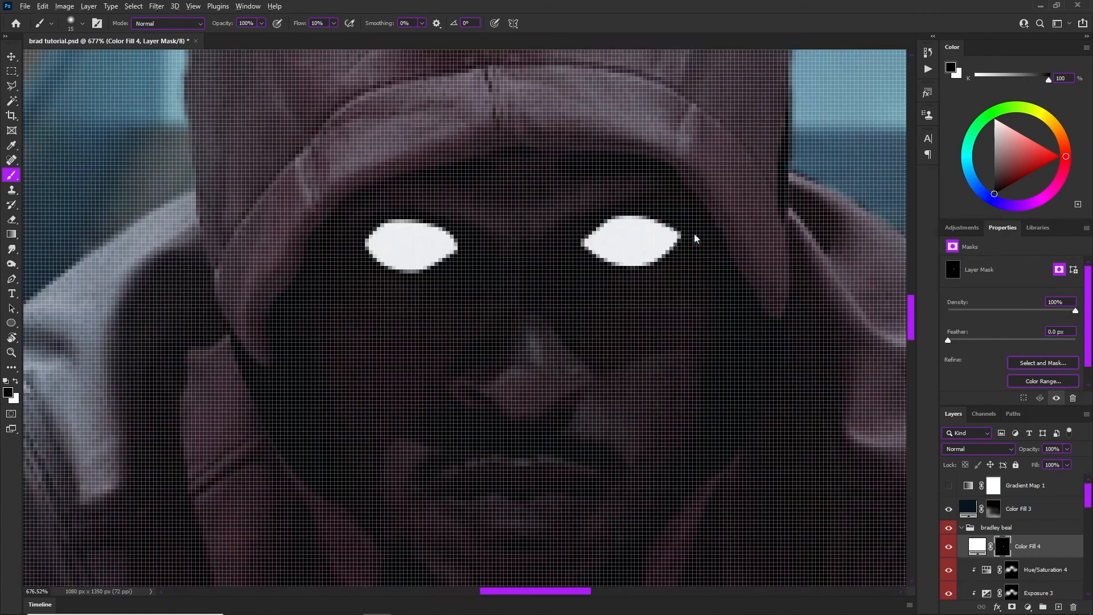
pyautogui.moveTo(695, 238); pyautogui.dragTo(693, 237)
pyautogui.scroll(-2, 692, 237)
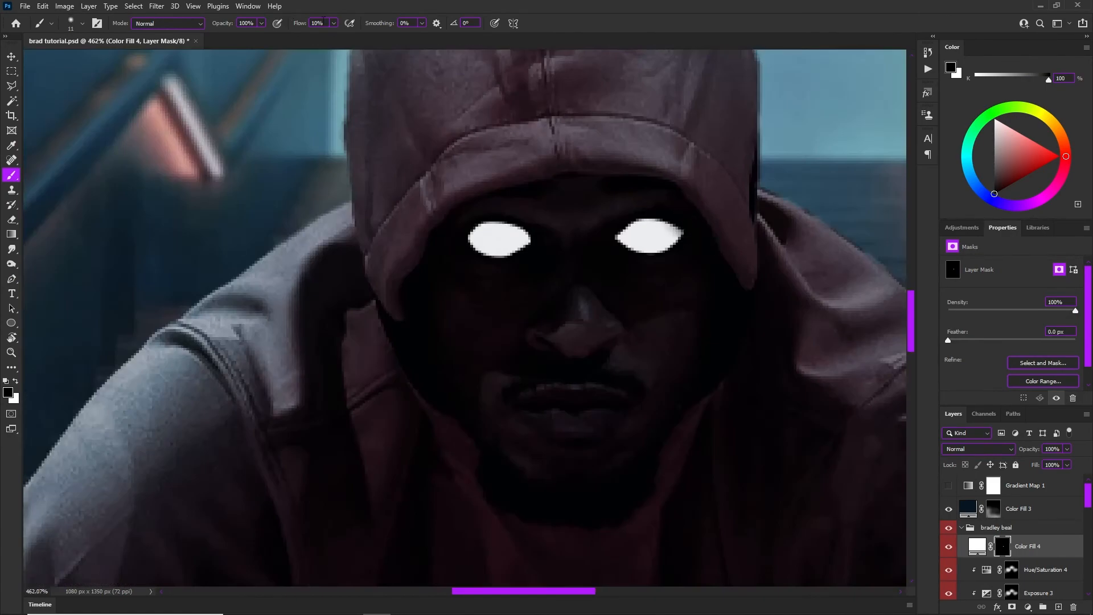
# Raise the brush flow to 60% and paint black on the Color Fill 4 mask to soften the edges of both white eyes
pyautogui.click(334, 23)
pyautogui.moveTo(690, 245)
pyautogui.mouseDown()
pyautogui.moveTo(691, 254)
pyautogui.moveTo(637, 269)
pyautogui.moveTo(513, 211)
pyautogui.mouseUp()
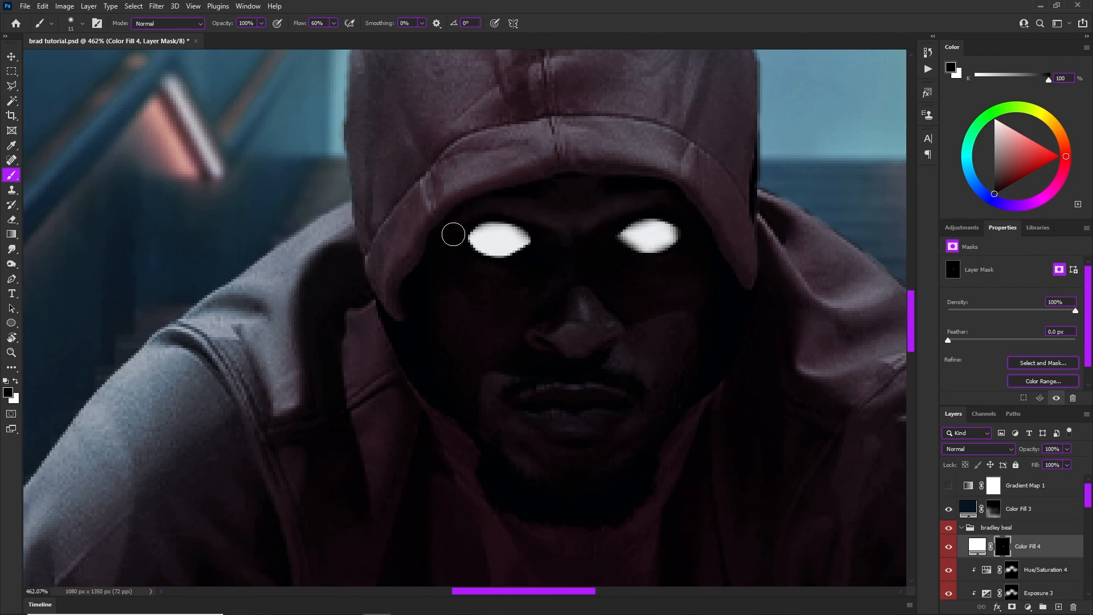
pyautogui.moveTo(459, 241)
pyautogui.mouseDown()
pyautogui.moveTo(515, 283)
pyautogui.moveTo(479, 265)
pyautogui.moveTo(559, 262)
pyautogui.moveTo(493, 268)
pyautogui.mouseUp()
pyautogui.hotkey('ctrl', 'z')
pyautogui.scroll(-6, 547, 272)
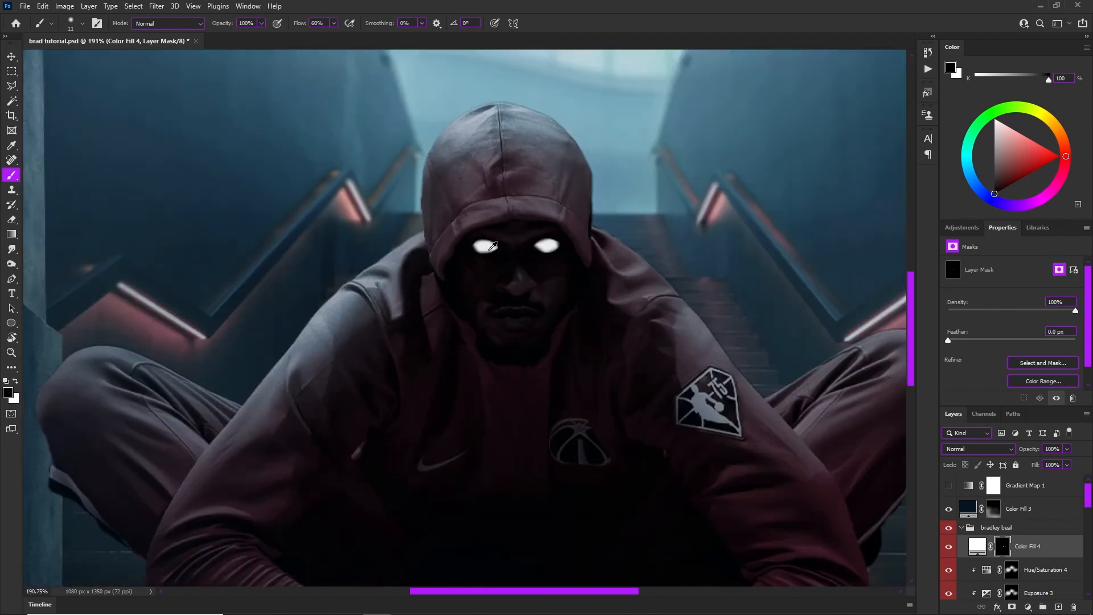
pyautogui.scroll(5, 544, 209)
pyautogui.scroll(3, 543, 210)
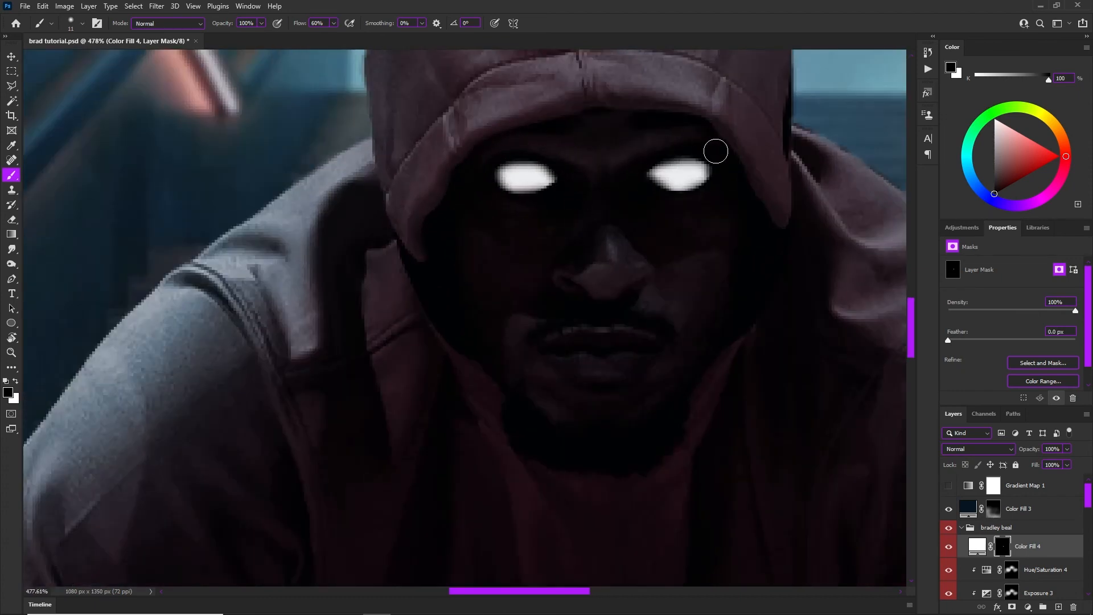
pyautogui.scroll(-7, 715, 151)
pyautogui.scroll(6, 665, 241)
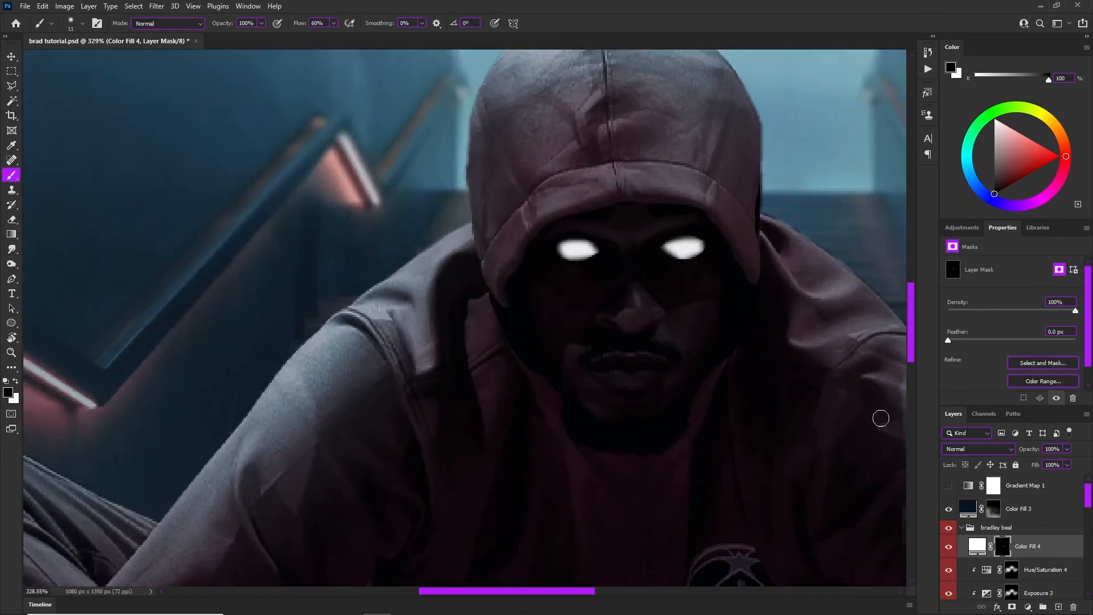
# Add an Outer Glow effect to the Color Fill 4 layer and set the glow colour to white (#ffffff)
pyautogui.click(1036, 555)
pyautogui.click(996, 607)
pyautogui.click(1002, 593)
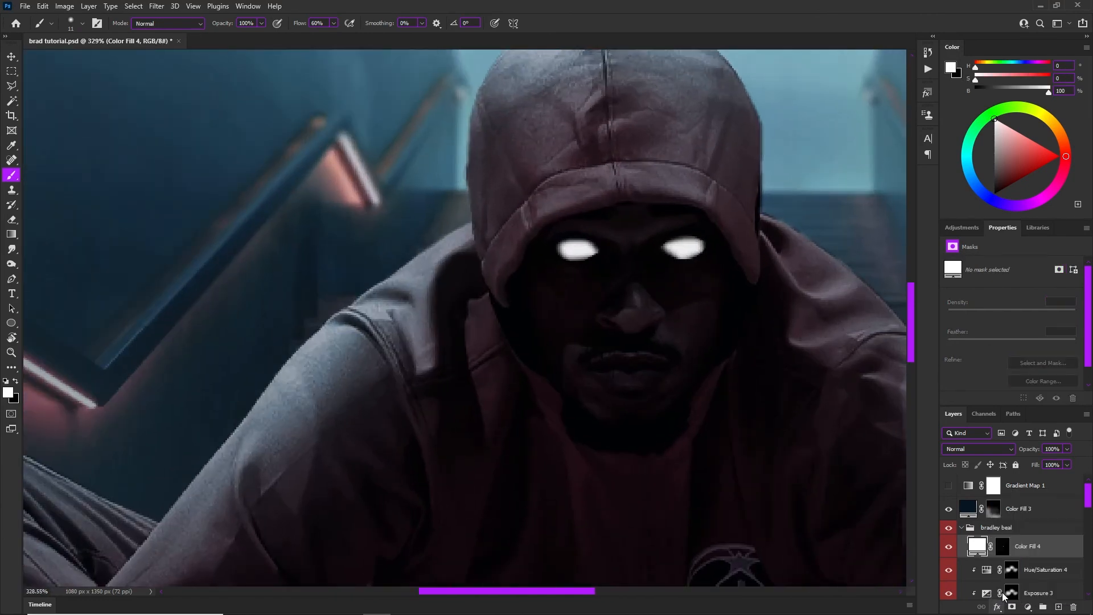
pyautogui.click(828, 261)
pyautogui.write('ffffff')
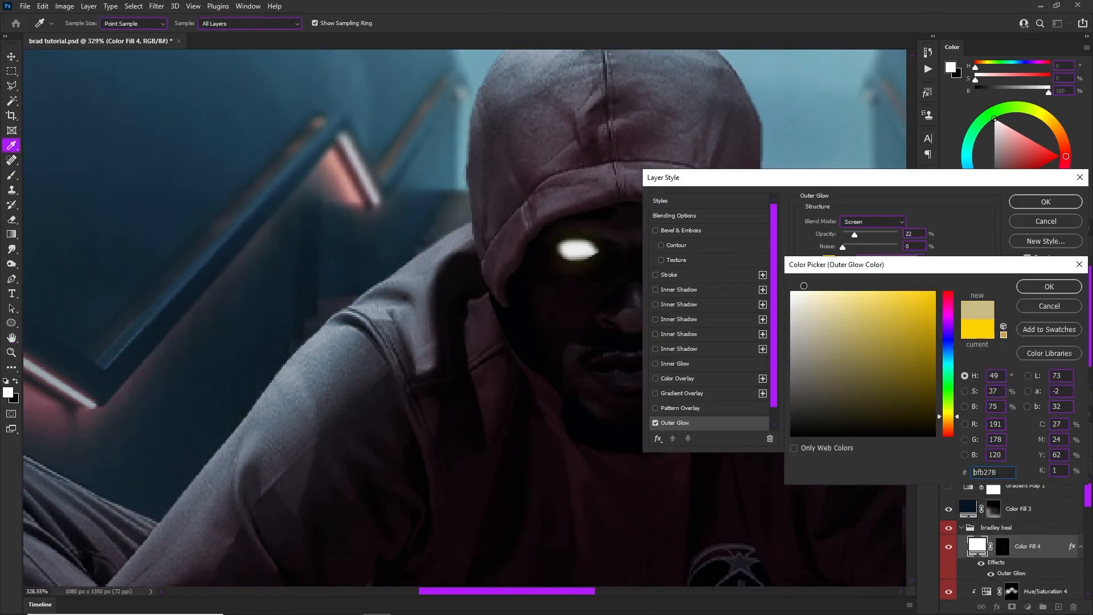
pyautogui.click(1040, 288)
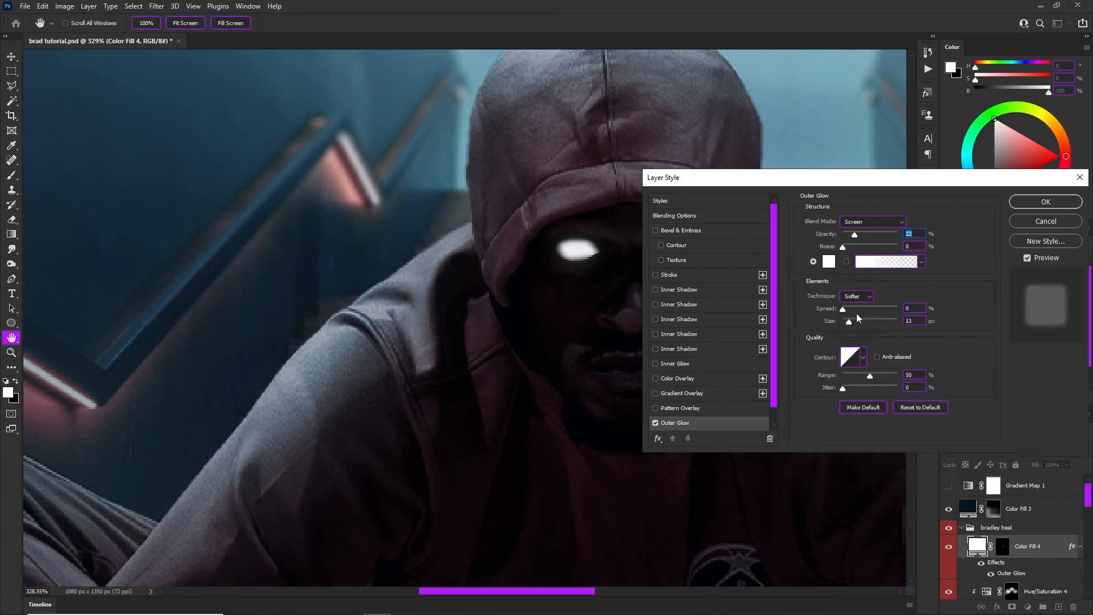
# Set the eyes' Outer Glow spread to 18% and size to 13 px, and apply the layer style
pyautogui.moveTo(849, 322); pyautogui.dragTo(862, 311)
pyautogui.write('13')
pyautogui.hotkey('shift', 'Tab')
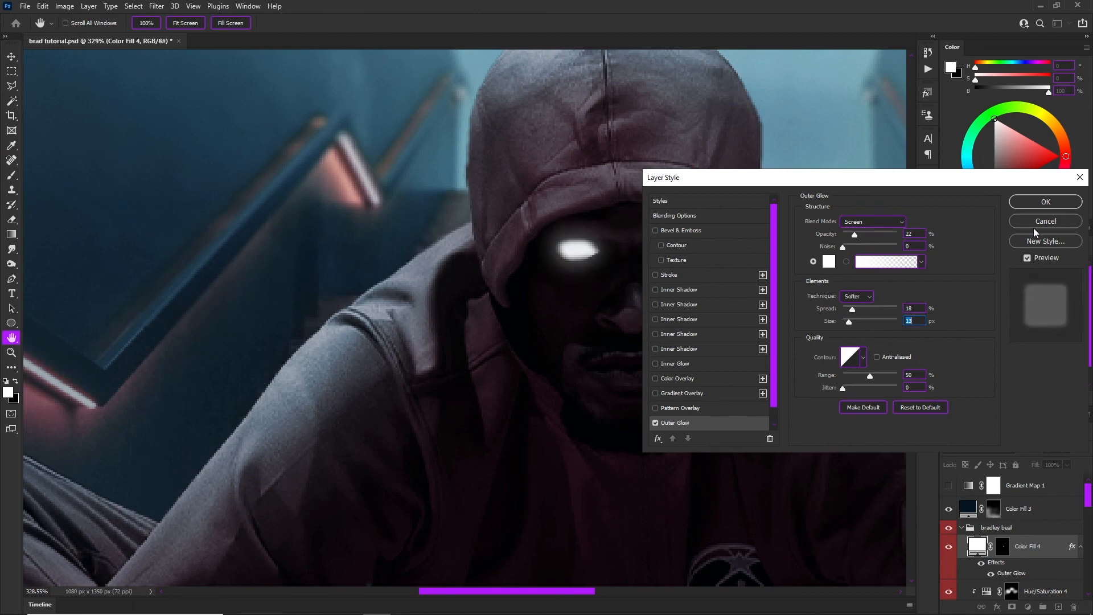
pyautogui.click(1040, 204)
pyautogui.scroll(-7, 661, 228)
pyautogui.scroll(6, 655, 297)
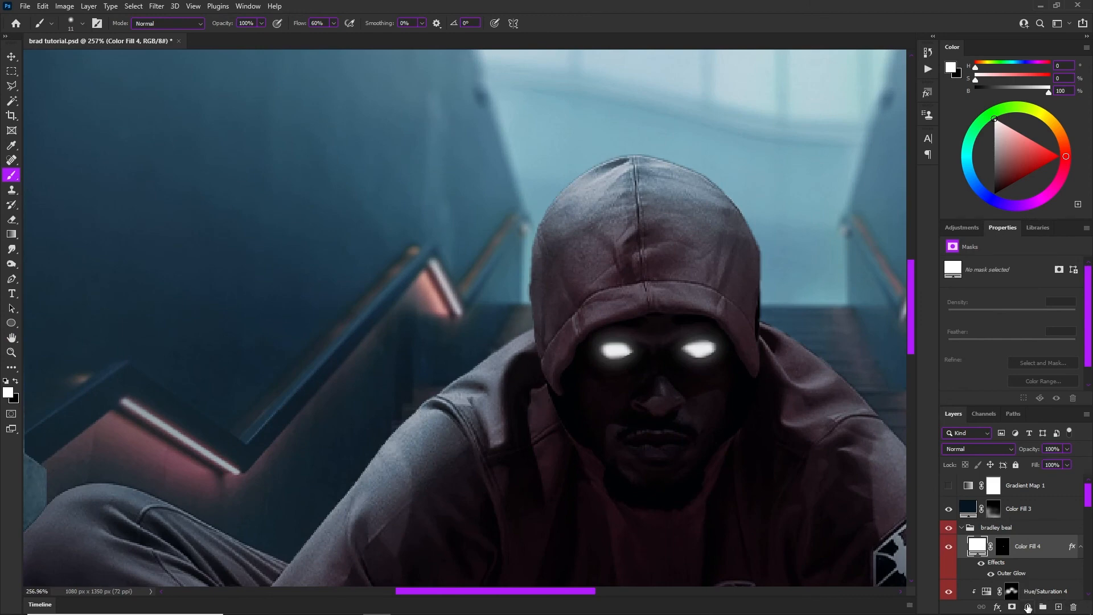
# Add a white Solid Color layer above Color Fill 4 with its mask inverted to black and its blend mode set to Linear Dodge (Add)
pyautogui.click(1028, 607)
pyautogui.click(1033, 404)
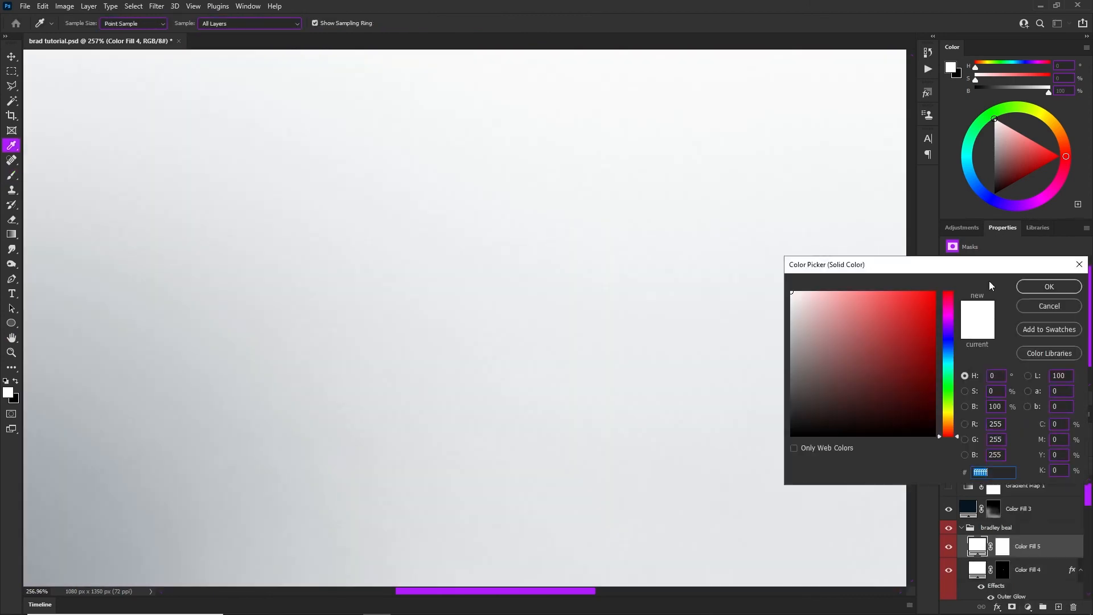
pyautogui.click(1049, 286)
pyautogui.click(1002, 547)
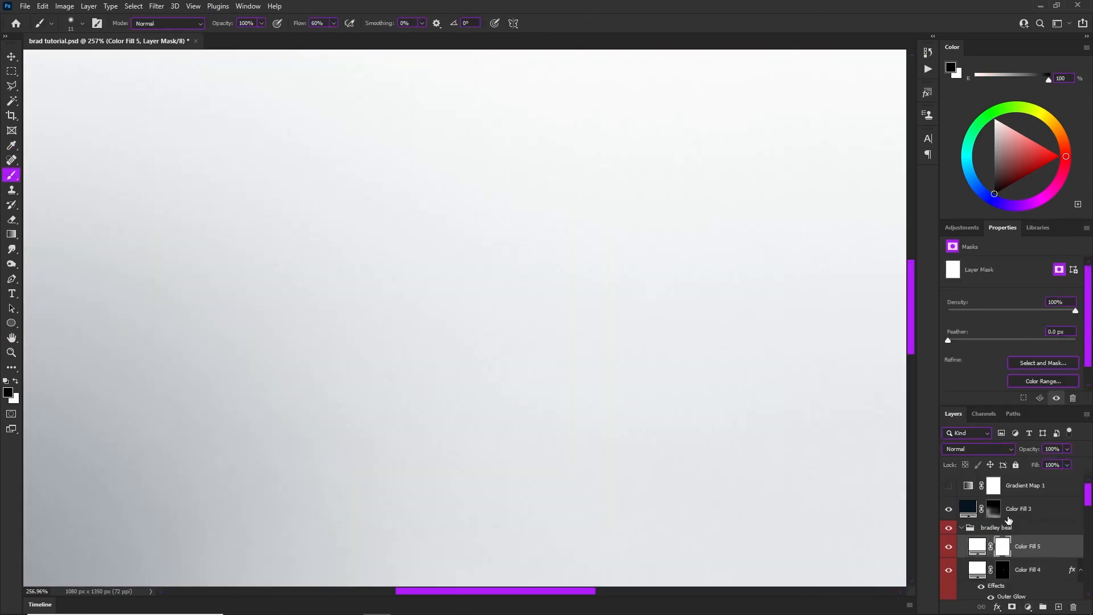
pyautogui.hotkey('ctrl', 'i')
pyautogui.hotkey('ctrl', 'o')
pyautogui.click(463, 432)
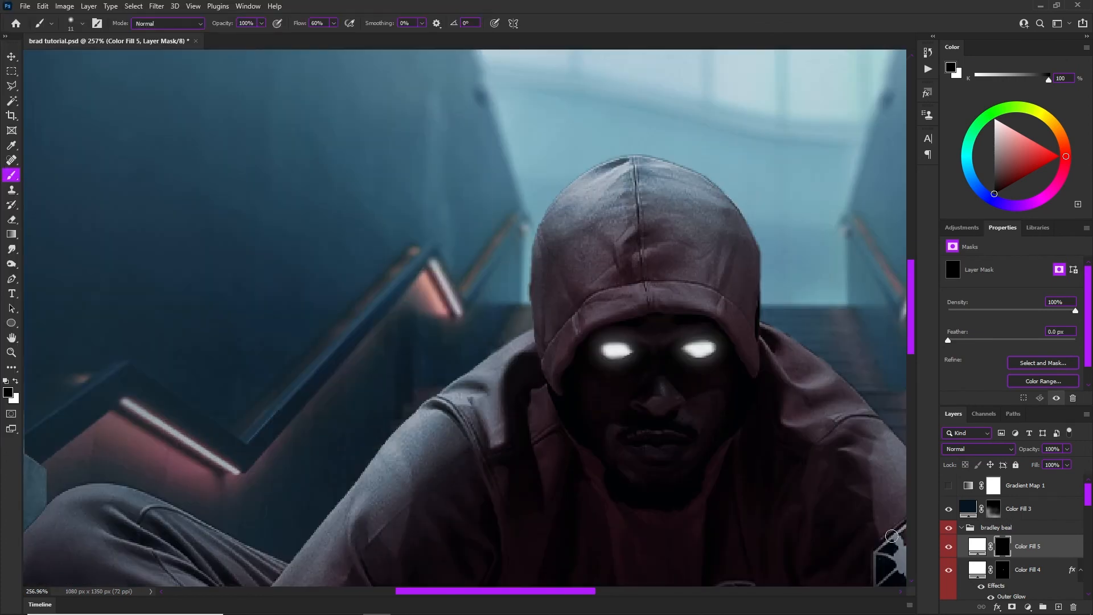
pyautogui.click(987, 448)
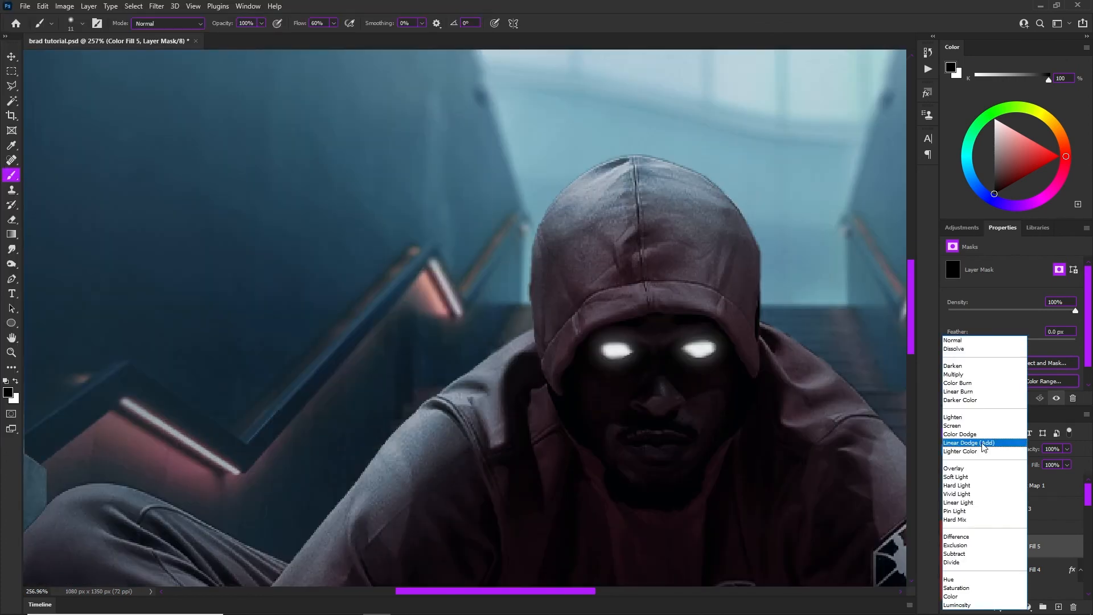
pyautogui.click(984, 444)
# Paint a soft white glow over both eyes on the Color Fill 5 mask with a 156 px brush at 2% flow
pyautogui.moveTo(595, 355); pyautogui.dragTo(658, 352)
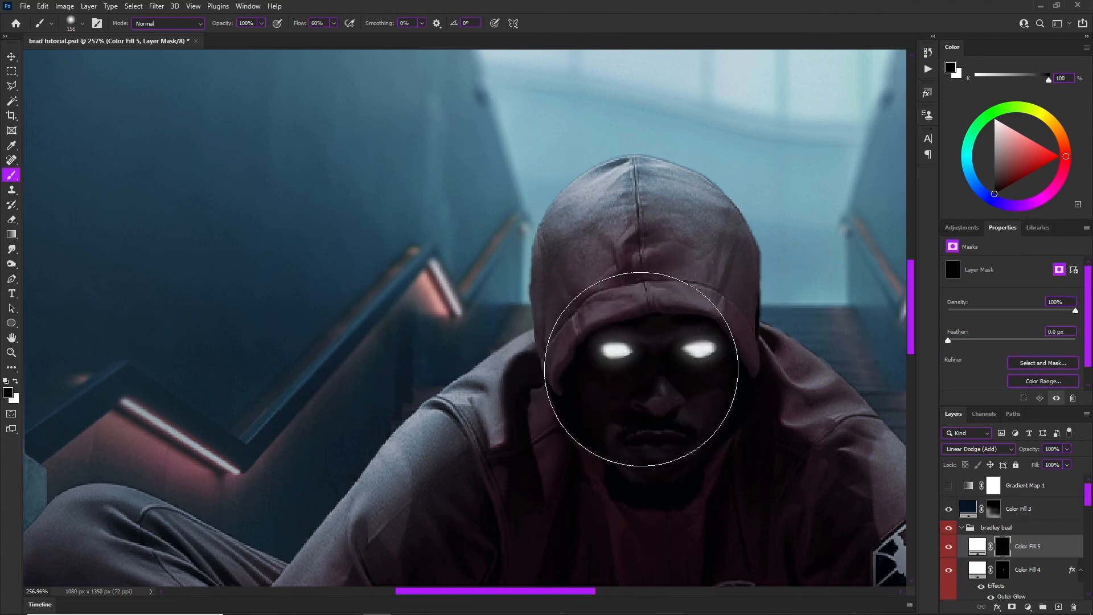
pyautogui.press('x')
pyautogui.click(627, 370)
pyautogui.hotkey('ctrl', 'z')
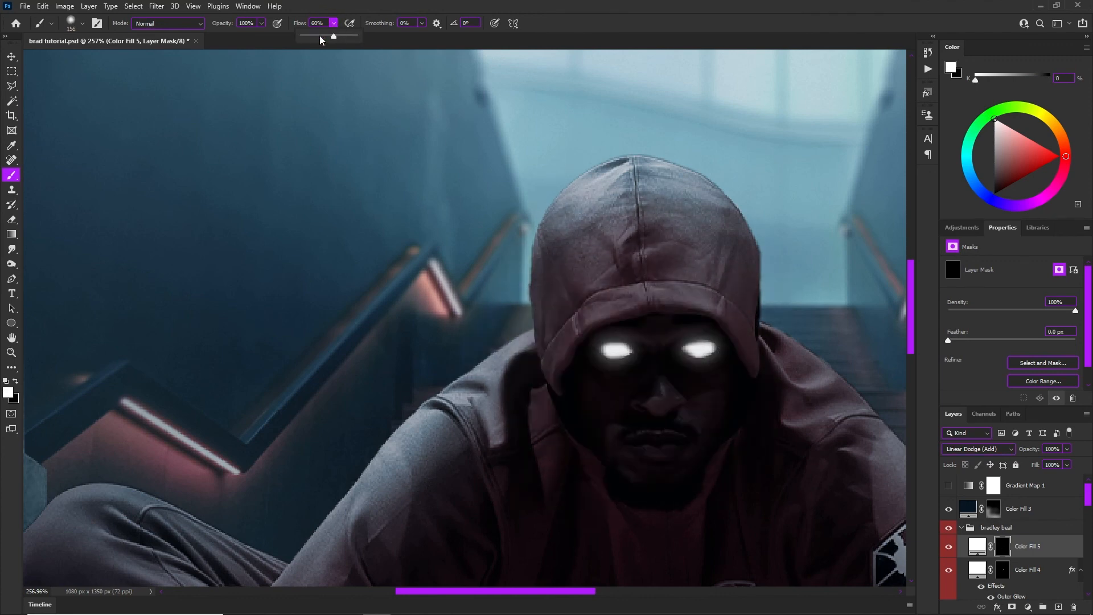
pyautogui.click(643, 367)
pyautogui.click(637, 360)
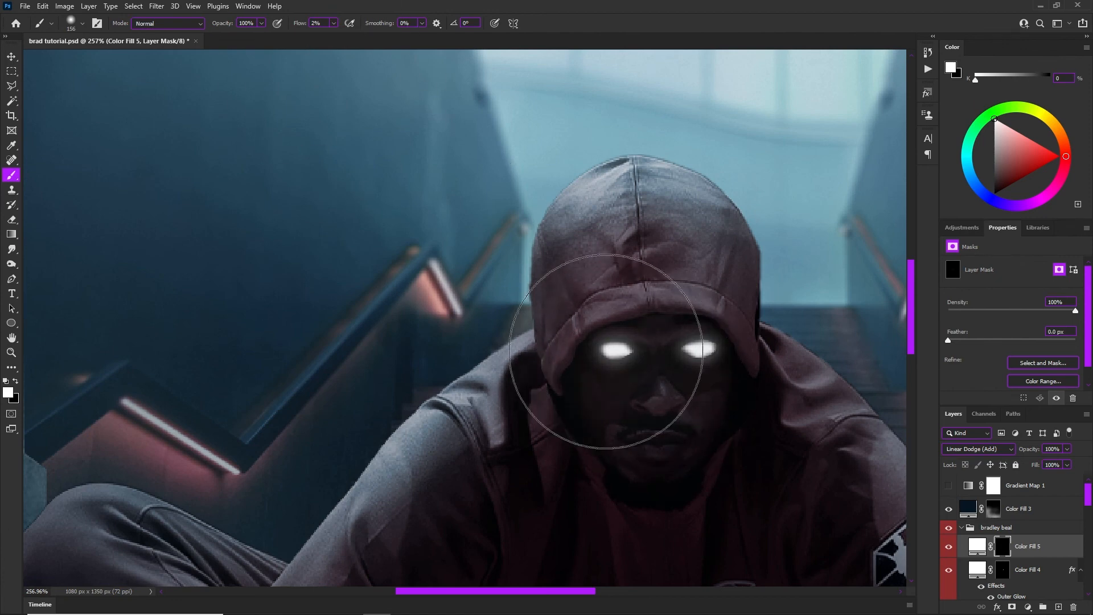
pyautogui.click(604, 355)
pyautogui.click(697, 356)
# Reduce the brush to 103 px, extend the soft glow around the eye on the picture's right and check it in the composite
pyautogui.moveTo(719, 336); pyautogui.dragTo(708, 344)
pyautogui.click(726, 356)
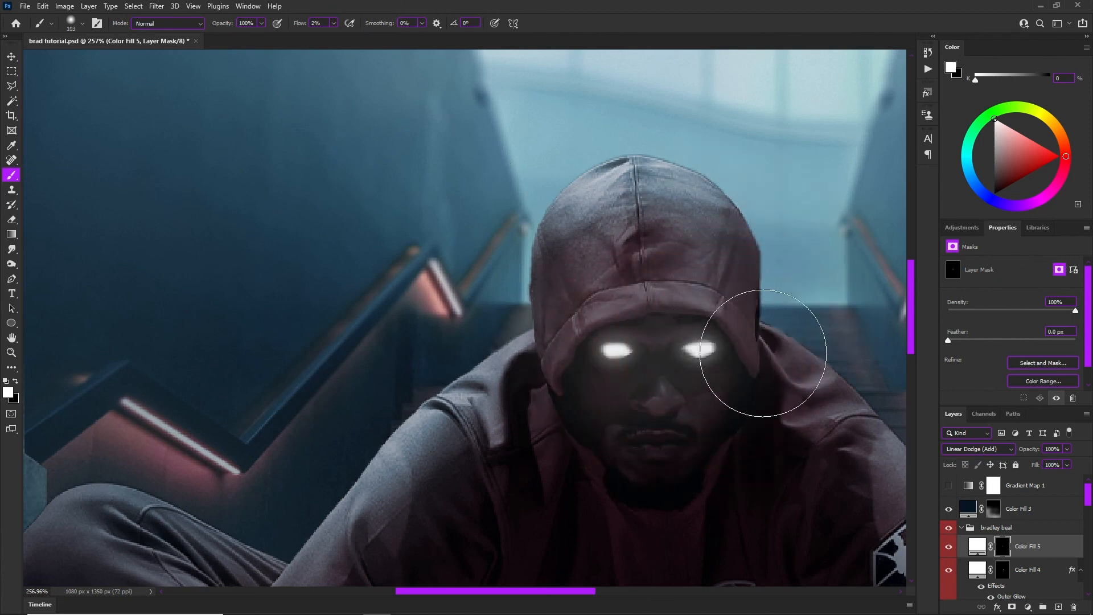
pyautogui.click(763, 354)
pyautogui.scroll(-6, 583, 393)
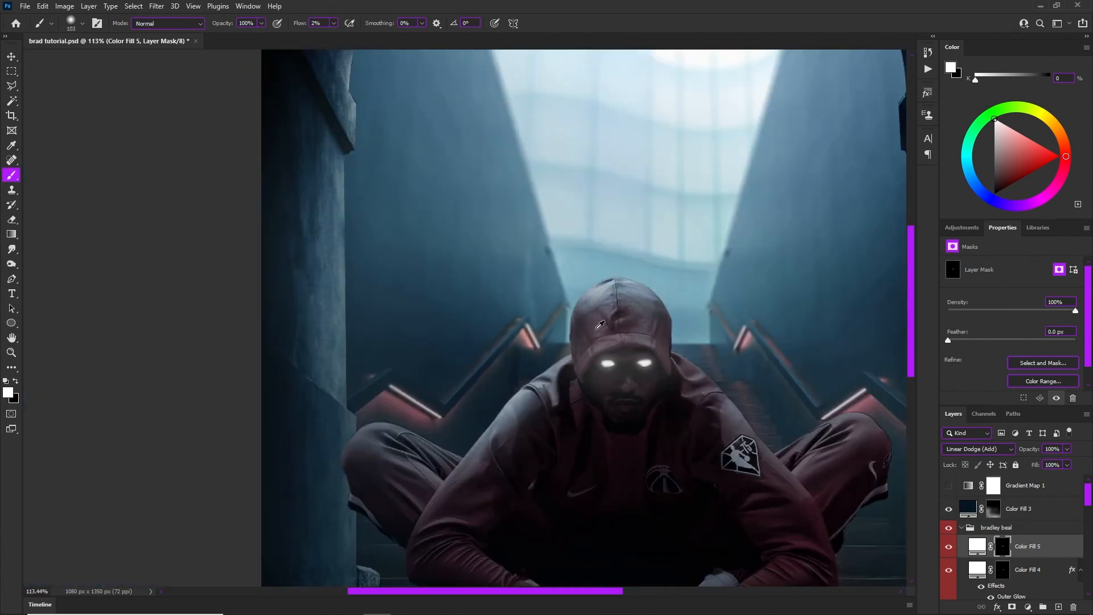
# Select the Exposure 3 layer mask and size the white brush to about 16 px for the hood's front edge
pyautogui.scroll(8, 604, 254)
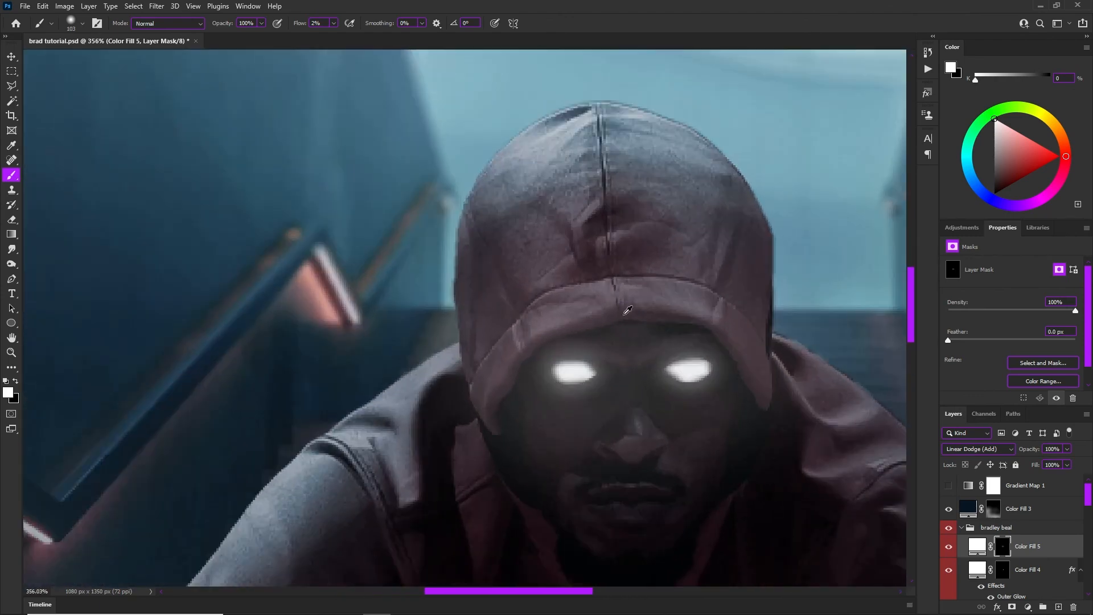
pyautogui.scroll(-3, 1019, 553)
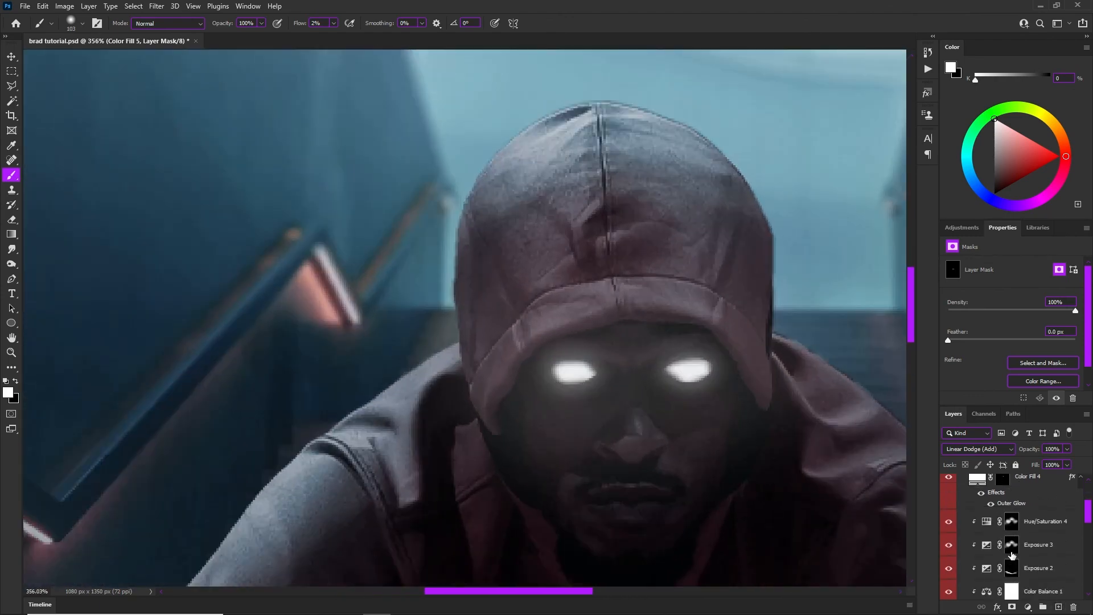
pyautogui.click(1011, 550)
pyautogui.moveTo(616, 314); pyautogui.dragTo(512, 342)
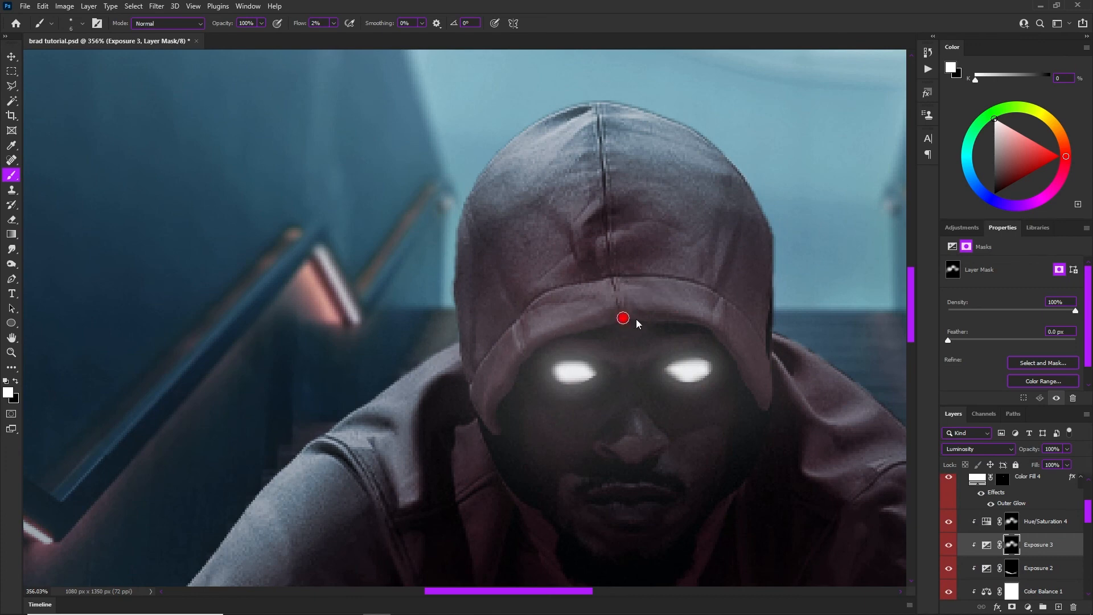
pyautogui.moveTo(637, 324); pyautogui.dragTo(592, 320)
pyautogui.press('x')
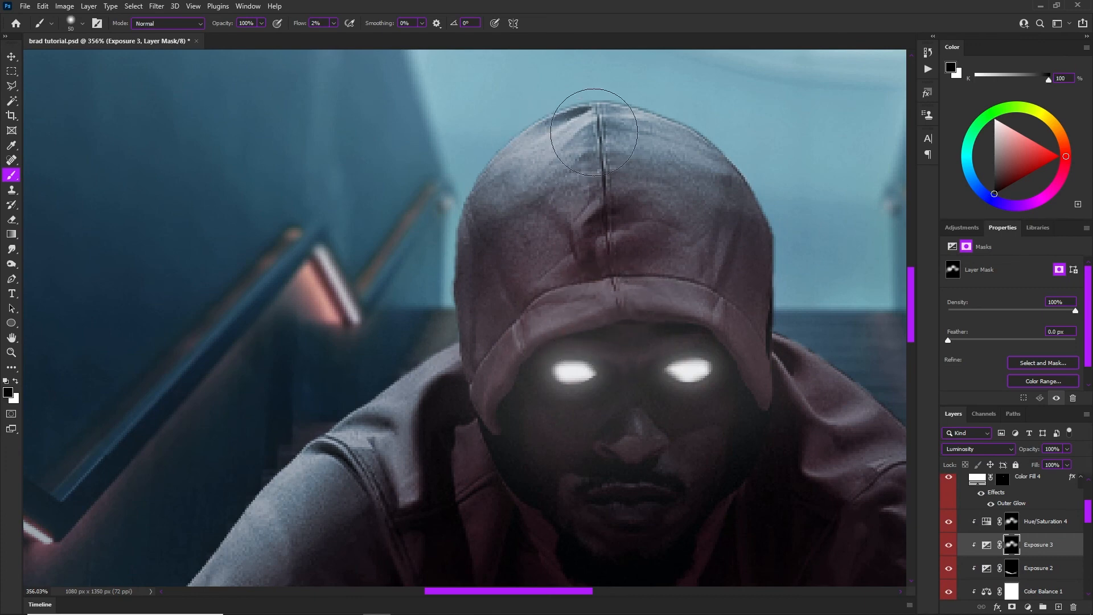
pyautogui.press('x')
pyautogui.moveTo(608, 307); pyautogui.dragTo(577, 311)
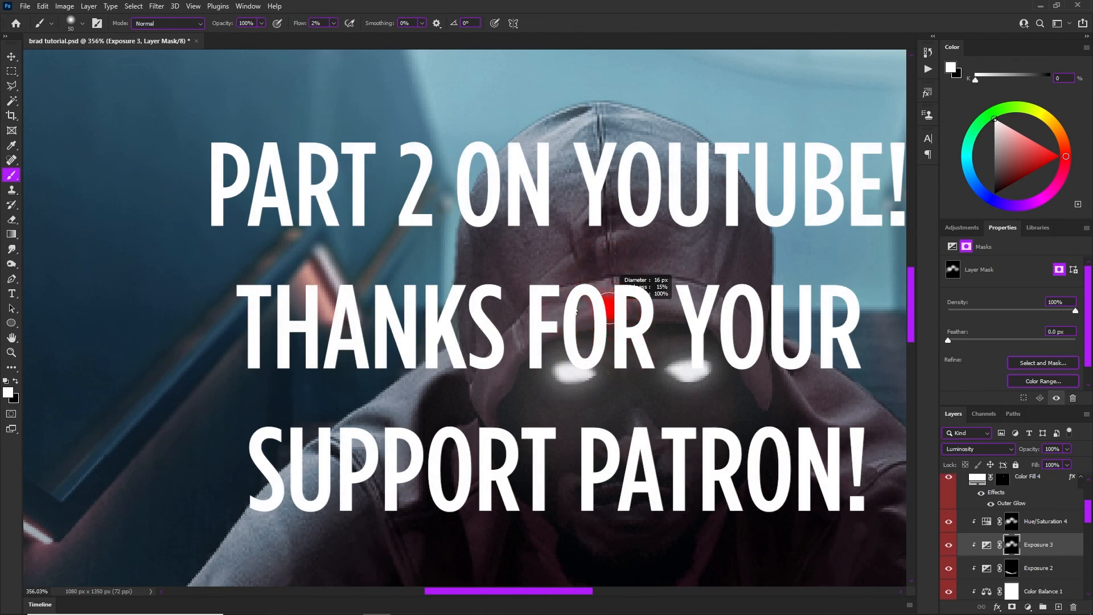